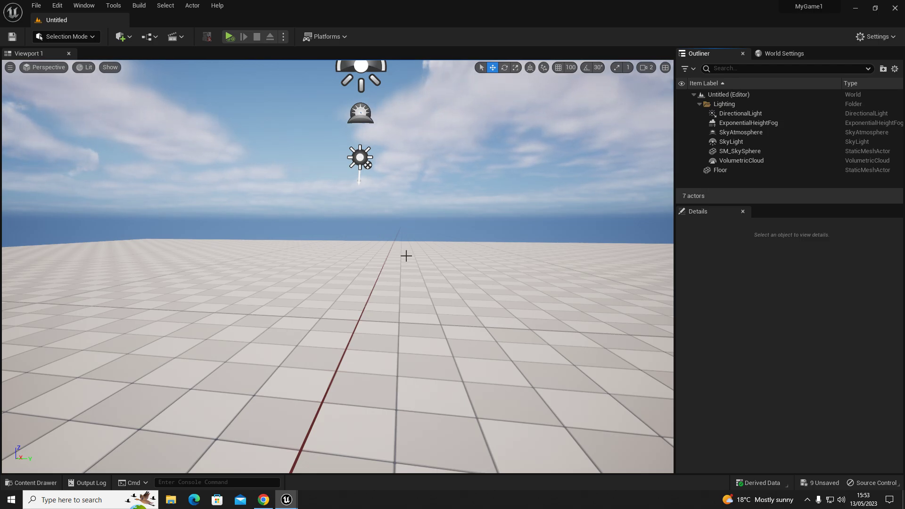
Create a new level from the Basic template
{"action": "right_click_drag", "start_coordinate": [382, 263], "coordinate": [384, 261]}
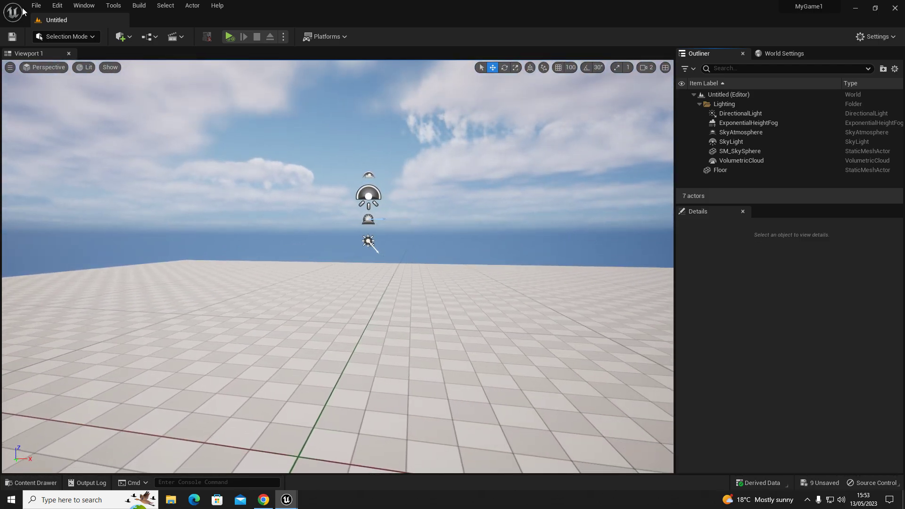
{"action": "left_click", "coordinate": [37, 5]}
{"action": "left_click", "coordinate": [40, 30]}
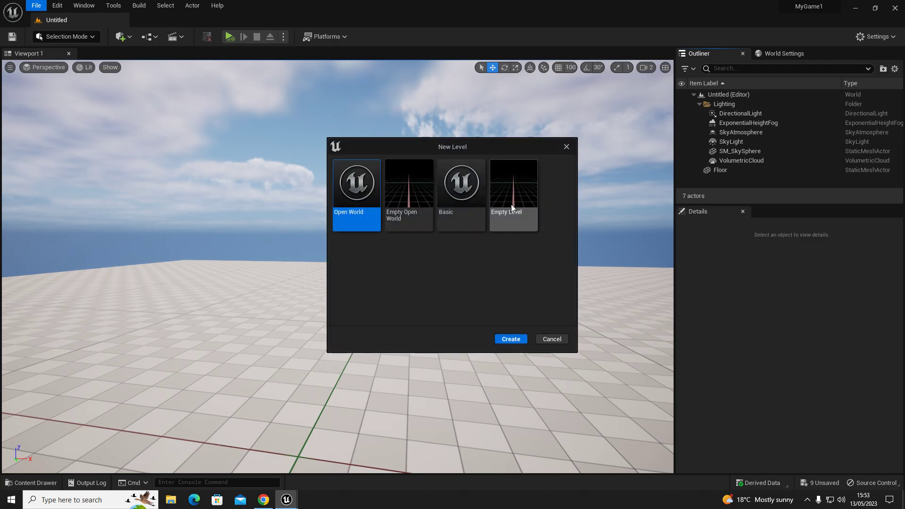
{"action": "left_click", "coordinate": [462, 198]}
{"action": "left_click", "coordinate": [510, 340]}
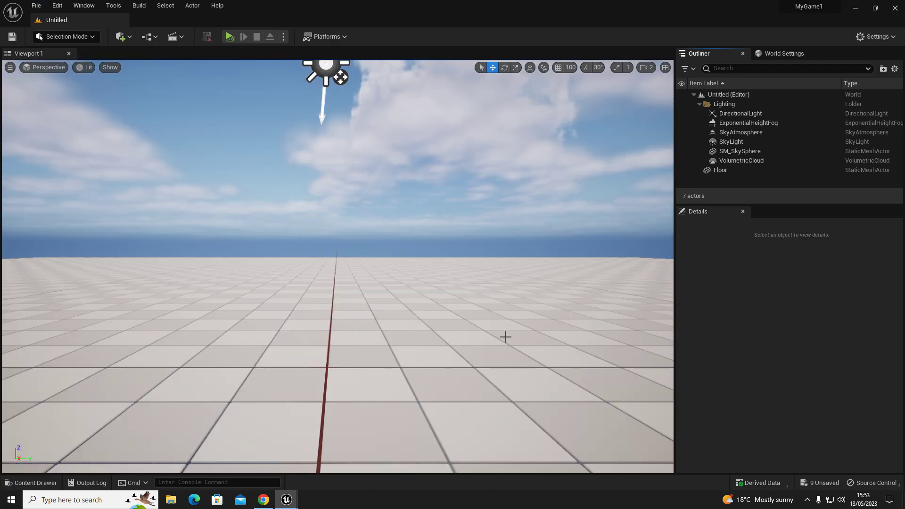
Select the default Floor in the new level and delete it
{"action": "right_click_drag", "start_coordinate": [417, 310], "coordinate": [259, 348]}
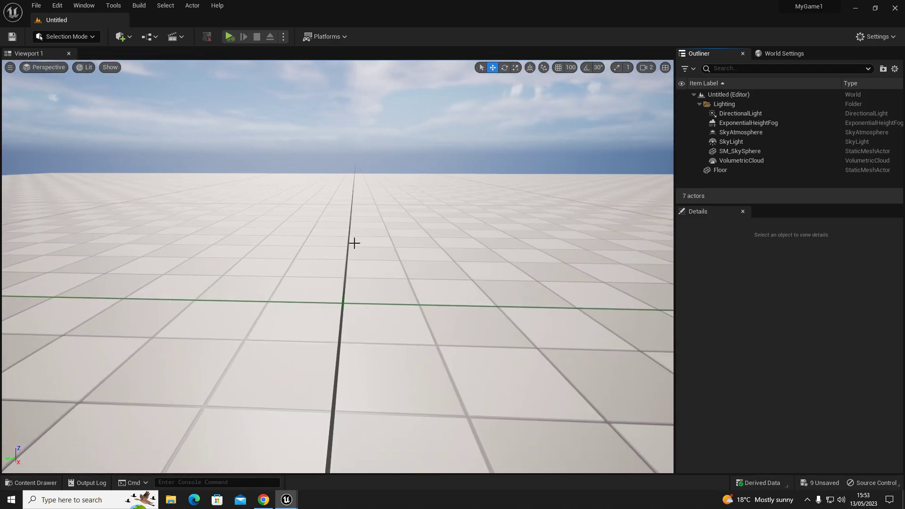
{"action": "left_click_drag", "start_coordinate": [353, 242], "coordinate": [386, 253], "text": "alt"}
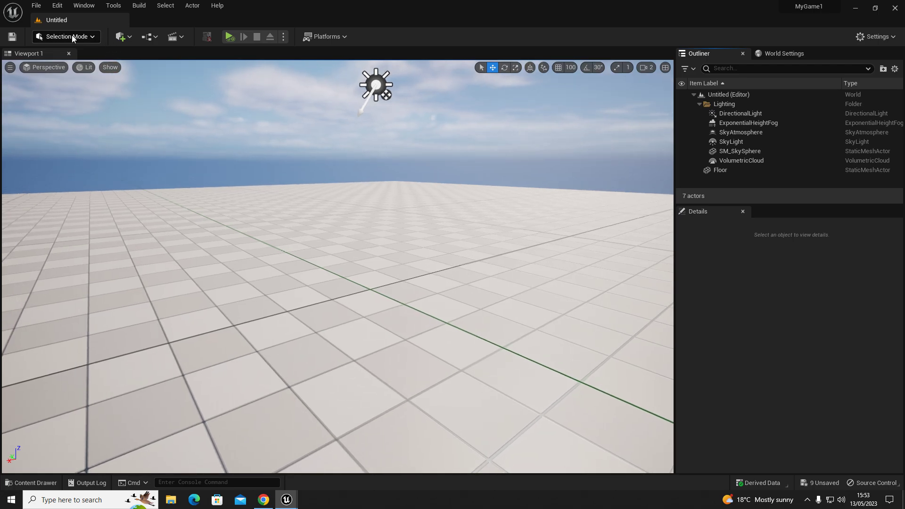
{"action": "left_click", "coordinate": [72, 36]}
{"action": "left_click", "coordinate": [372, 266]}
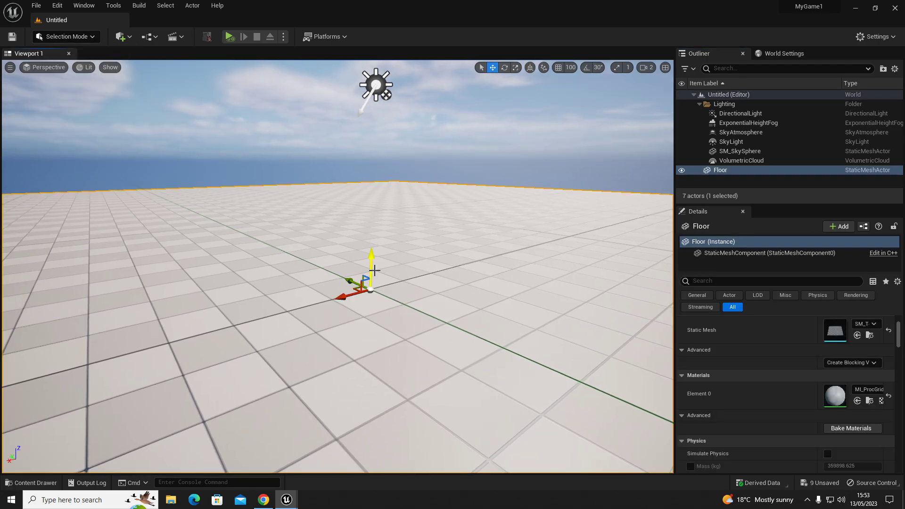
{"action": "right_click_drag", "start_coordinate": [372, 265], "coordinate": [290, 262]}
{"action": "key", "text": "d"}
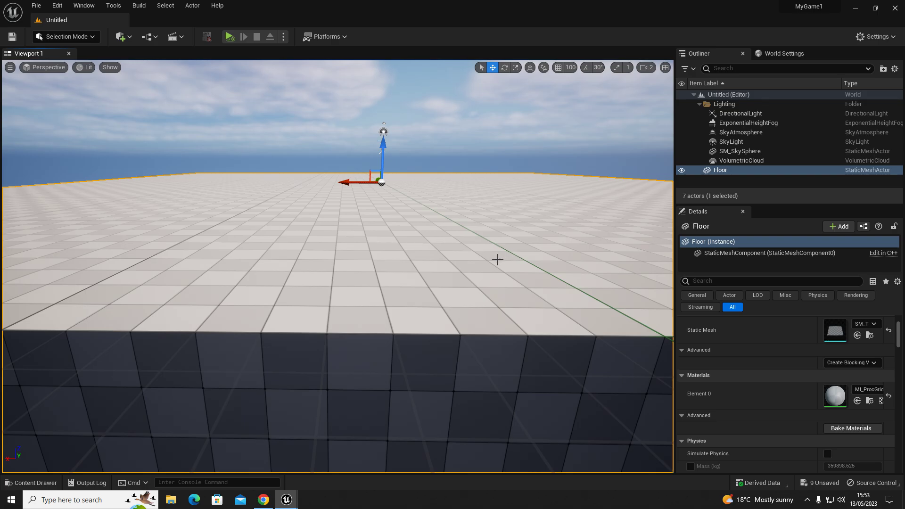
{"action": "key", "text": "Delete"}
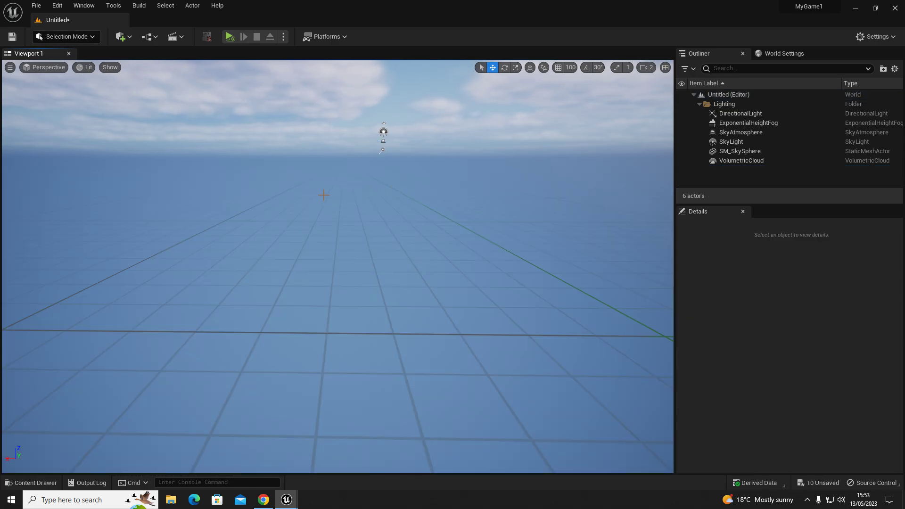
Switch the editor from Selection to Modeling mode
{"action": "right_click_drag", "start_coordinate": [169, 160], "coordinate": [208, 150]}
{"action": "left_click", "coordinate": [80, 37]}
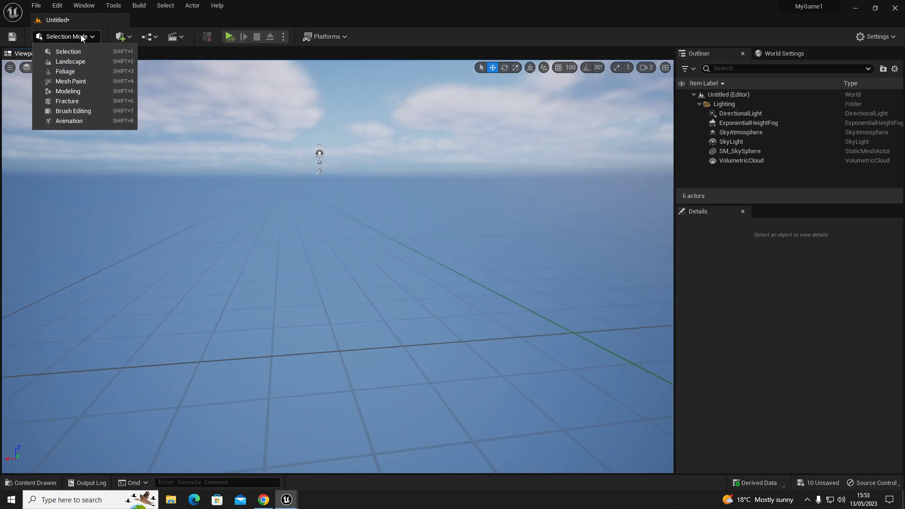
{"action": "left_click", "coordinate": [60, 92]}
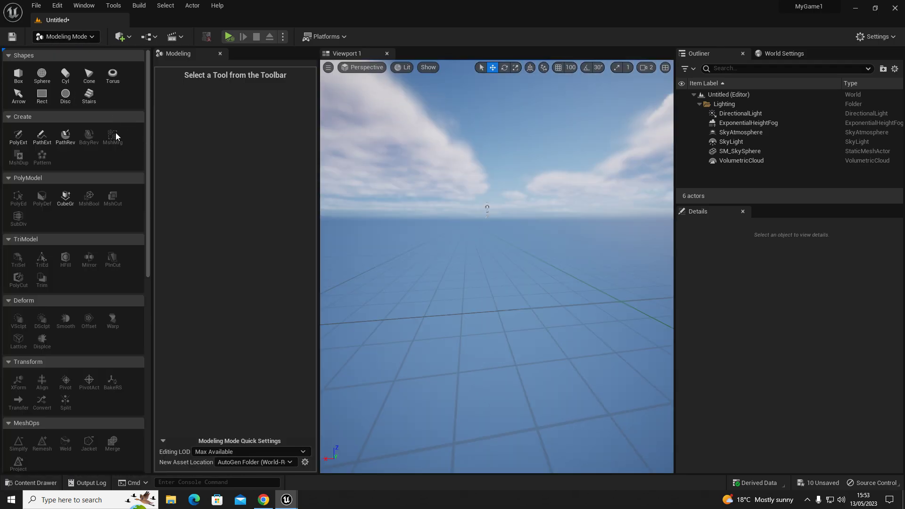
Create a 100 by 100 rectangle static mesh with 100 width subdivisions and place it on the grid
{"action": "left_click", "coordinate": [44, 103]}
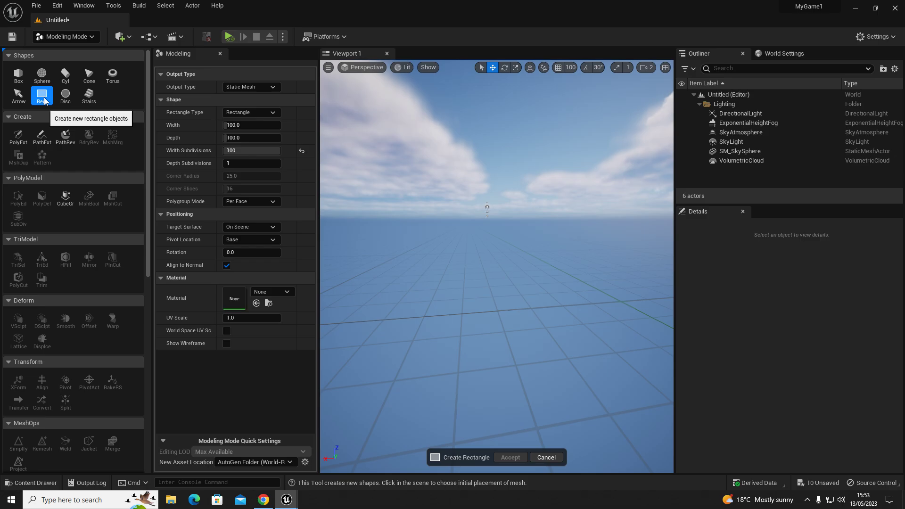
{"action": "left_click", "coordinate": [302, 150]}
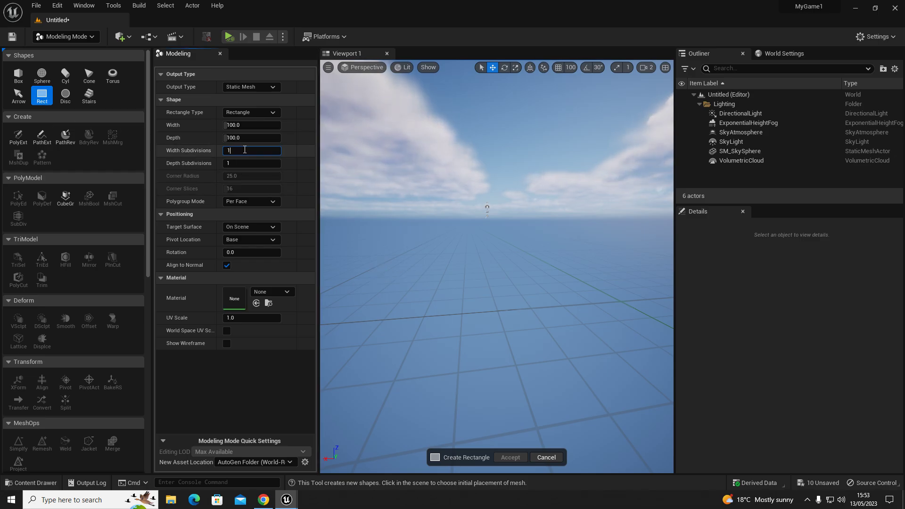
{"action": "left_click", "coordinate": [519, 315]}
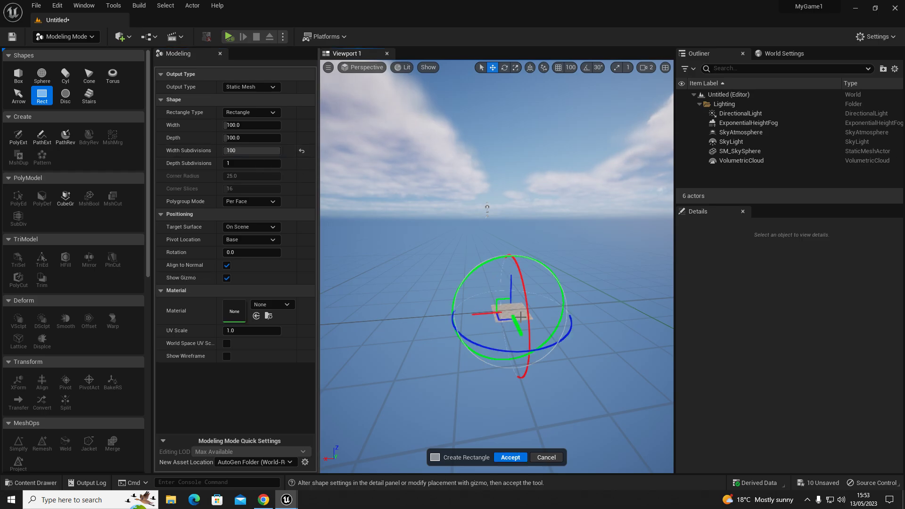
{"action": "left_click", "coordinate": [510, 458]}
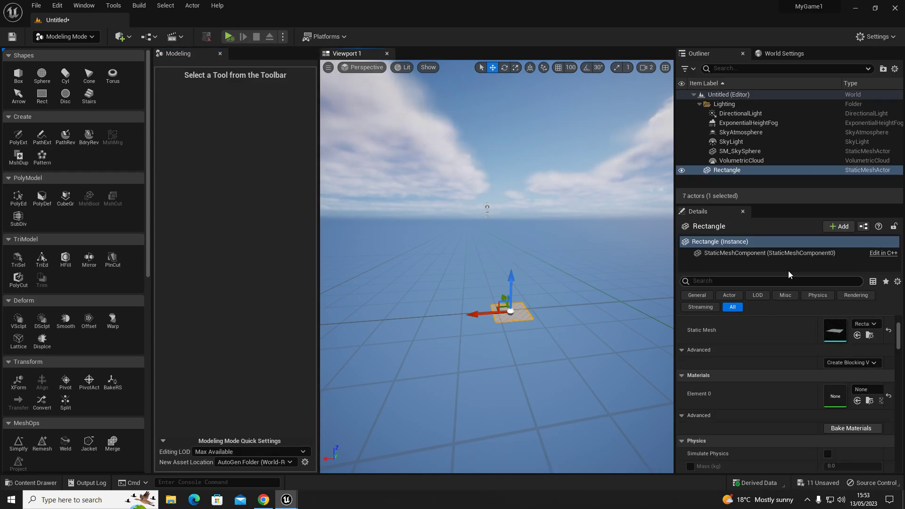
Set the rectangle's scale to 300 on all three axes
{"action": "scroll", "coordinate": [763, 358], "scroll_direction": "down", "scroll_amount": 1}
{"action": "scroll", "coordinate": [763, 361], "scroll_direction": "up", "scroll_amount": 1}
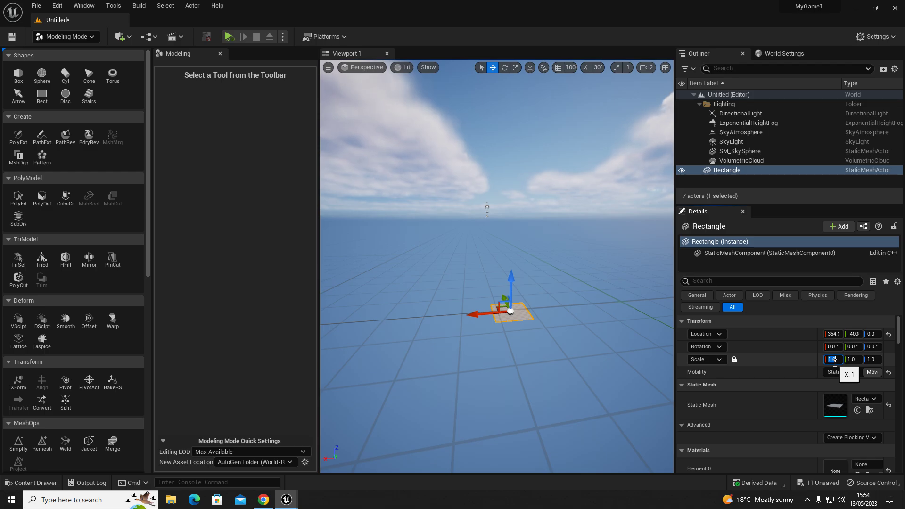
{"action": "key", "text": "Return"}
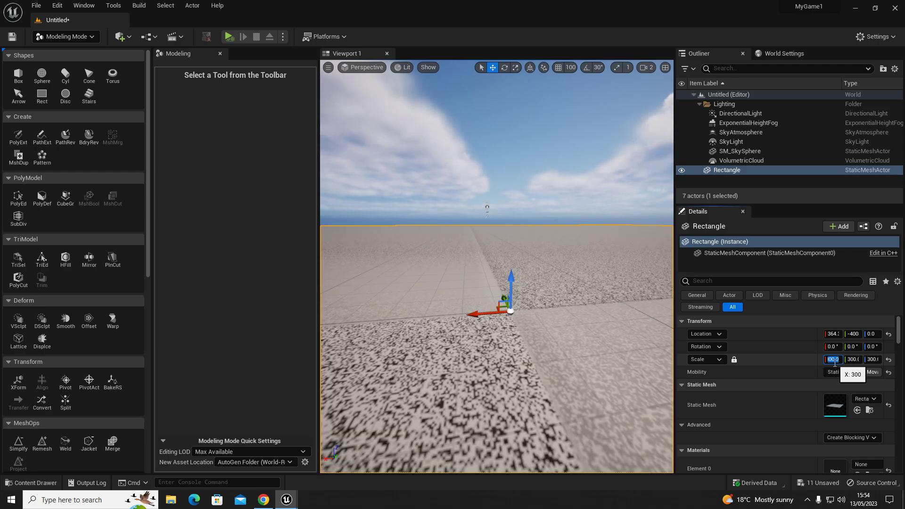
Apply a planar UV projection to the rectangle with the UV scale set to 80 in both directions
{"action": "right_click_drag", "start_coordinate": [551, 300], "coordinate": [370, 269]}
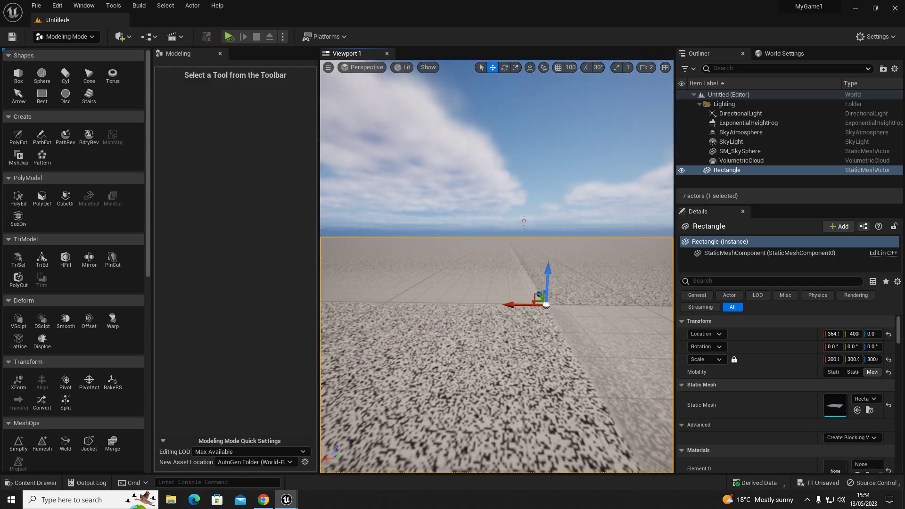
{"action": "right_click_drag", "start_coordinate": [562, 366], "coordinate": [646, 392]}
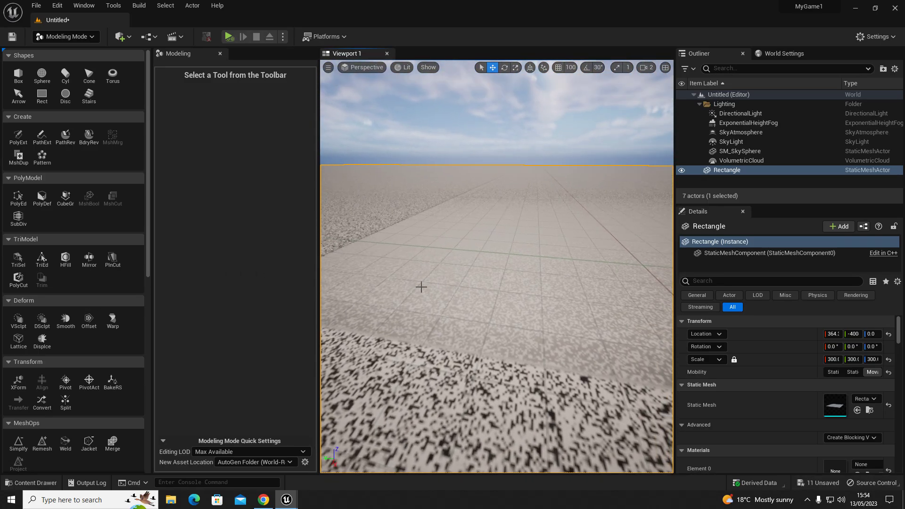
{"action": "right_click_drag", "start_coordinate": [510, 352], "coordinate": [466, 360]}
{"action": "scroll", "coordinate": [76, 287], "scroll_direction": "down", "scroll_amount": 10}
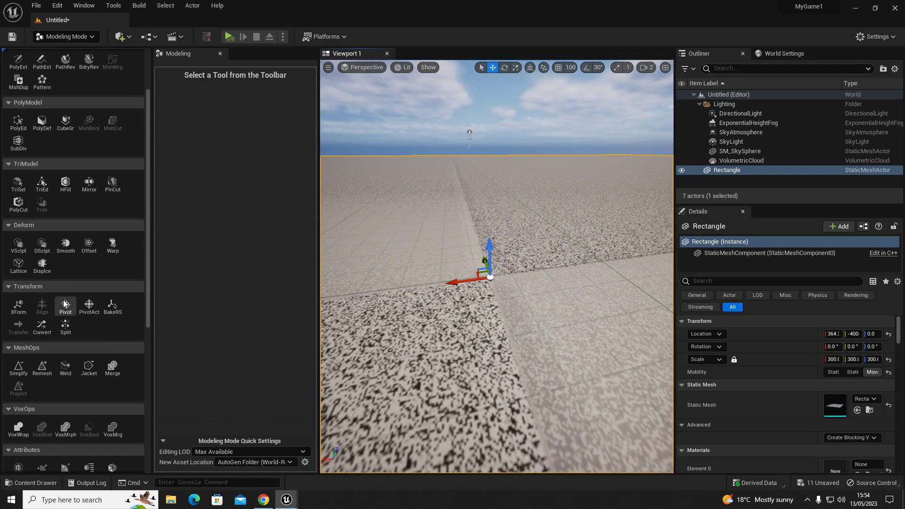
{"action": "scroll", "coordinate": [77, 284], "scroll_direction": "down", "scroll_amount": 1}
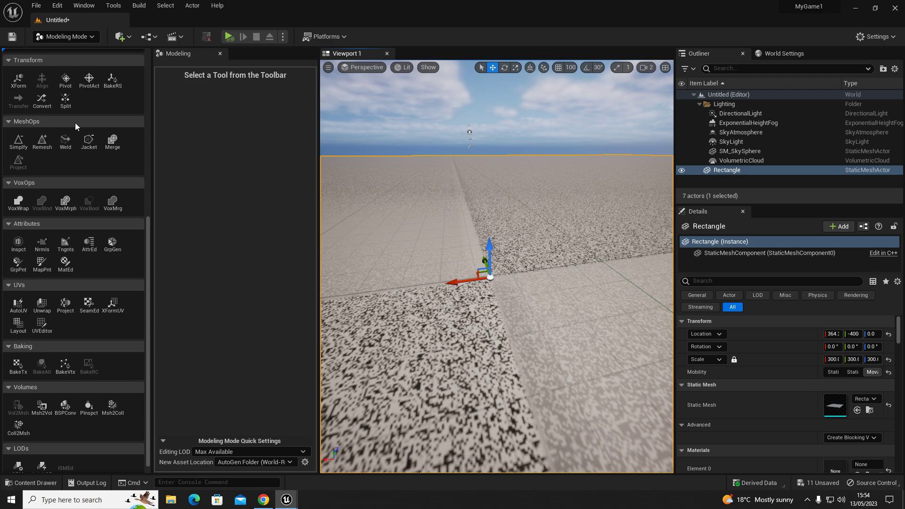
{"action": "left_click", "coordinate": [66, 304]}
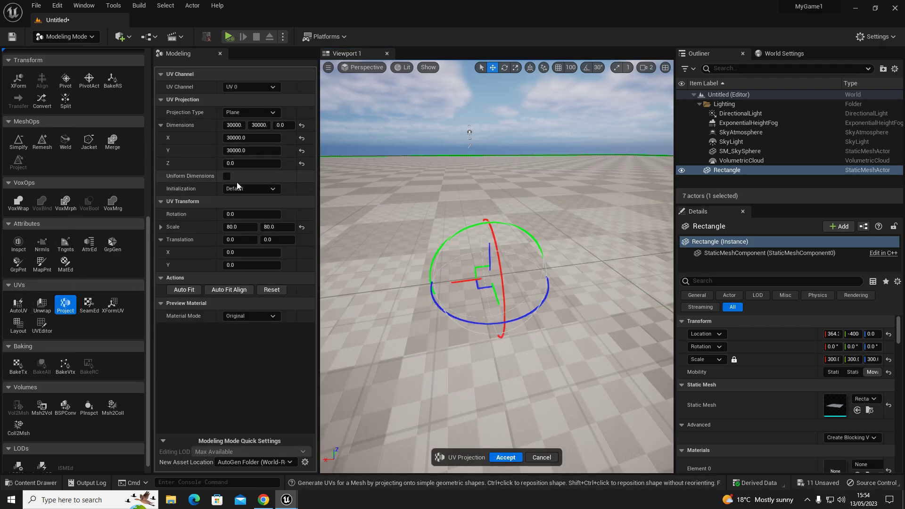
{"action": "left_click", "coordinate": [301, 227]}
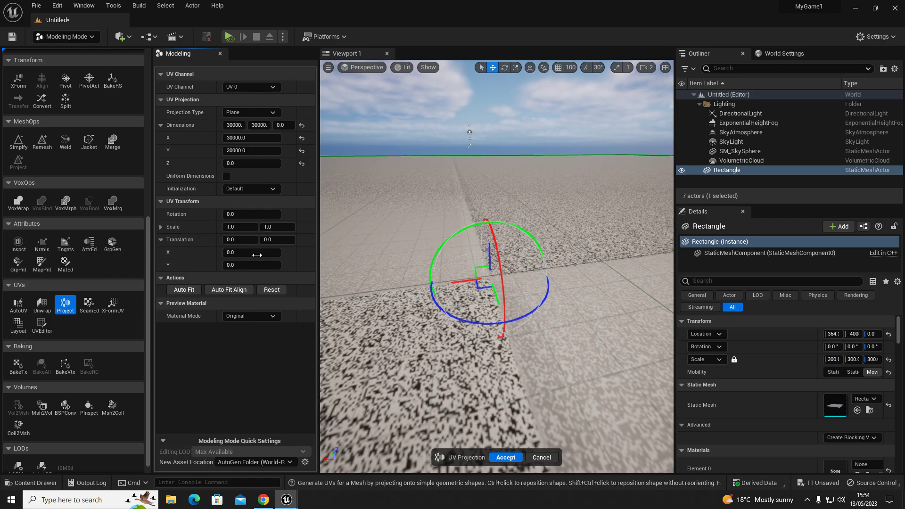
{"action": "left_click", "coordinate": [240, 228]}
{"action": "type", "text": "80"}
{"action": "key", "text": "Tab"}
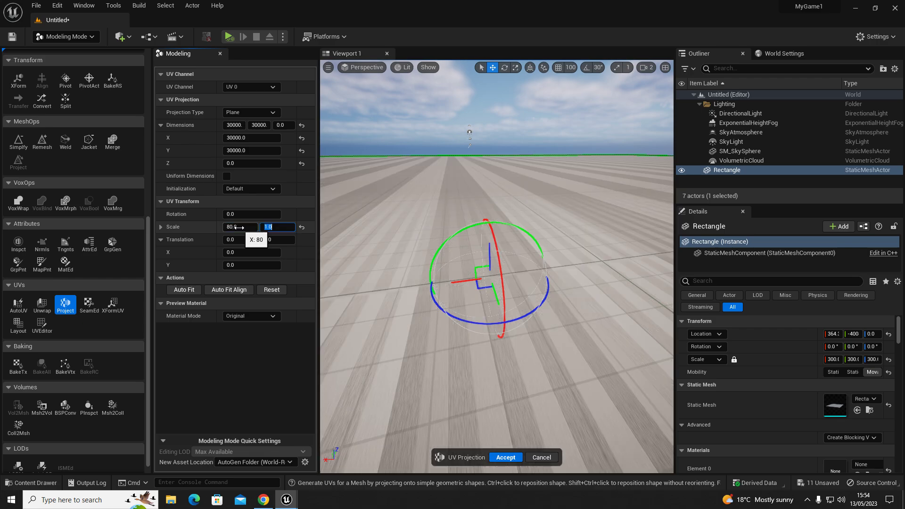
{"action": "key", "text": "Return"}
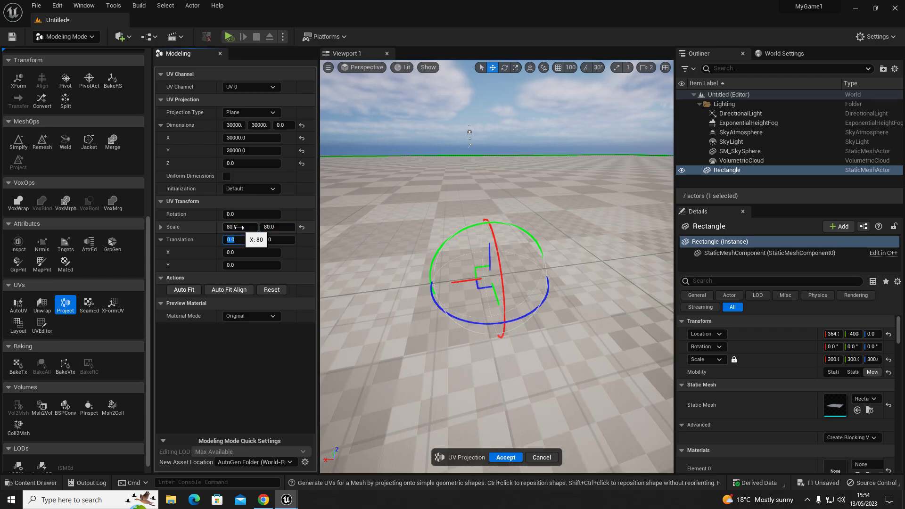
{"action": "left_click", "coordinate": [517, 457]}
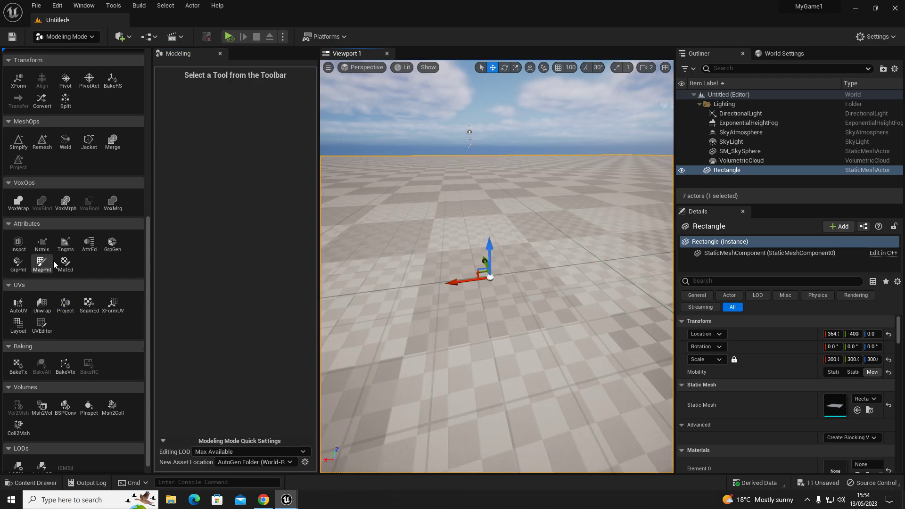
Displace the rectangle with Perlin Noise at intensity 1.0, using PN Triangles and 10 subdivisions
{"action": "scroll", "coordinate": [89, 304], "scroll_direction": "up", "scroll_amount": 3}
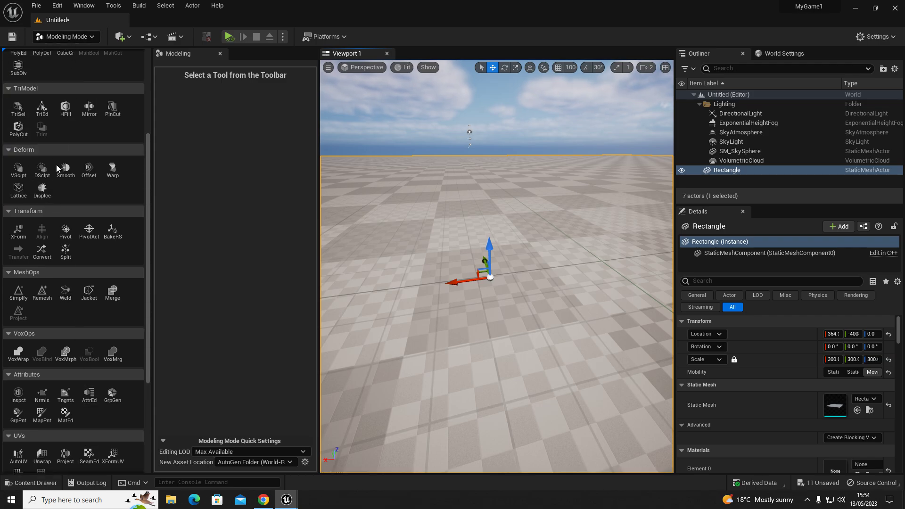
{"action": "scroll", "coordinate": [49, 283], "scroll_direction": "up", "scroll_amount": 1}
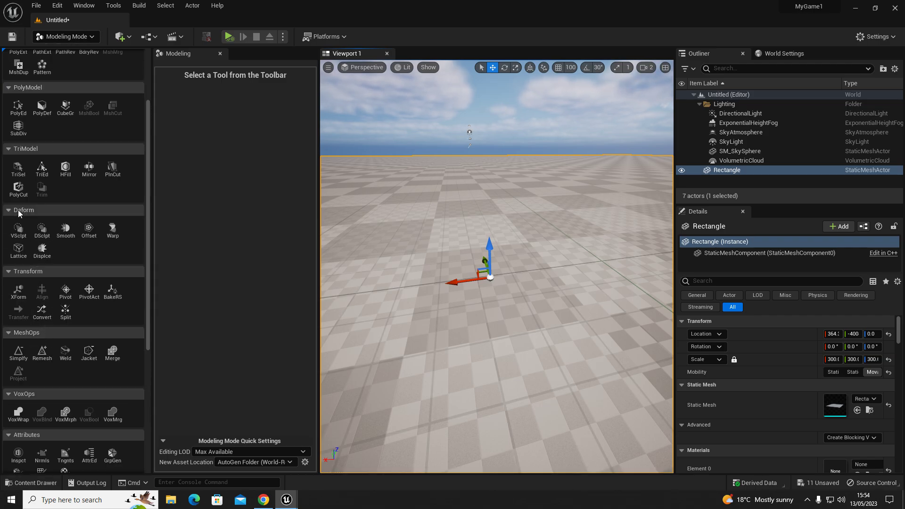
{"action": "left_click", "coordinate": [42, 253]}
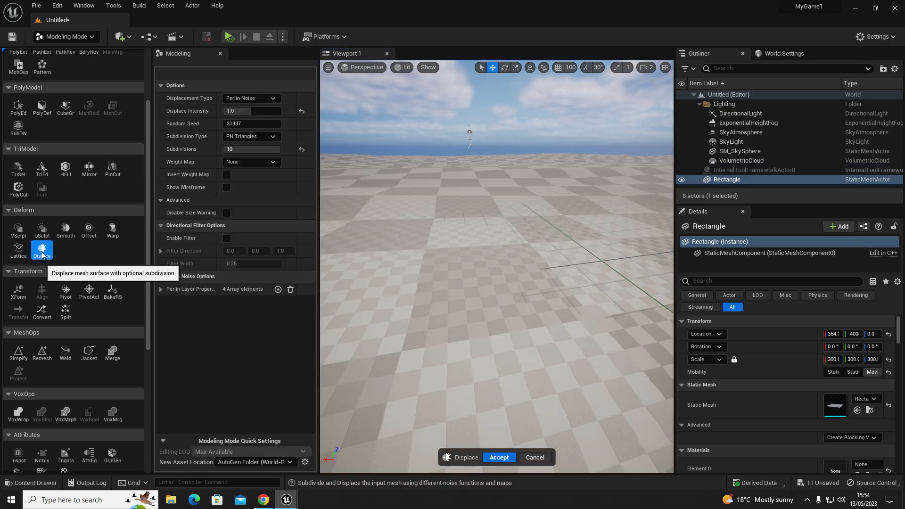
{"action": "left_click", "coordinate": [240, 99]}
{"action": "left_click", "coordinate": [235, 136]}
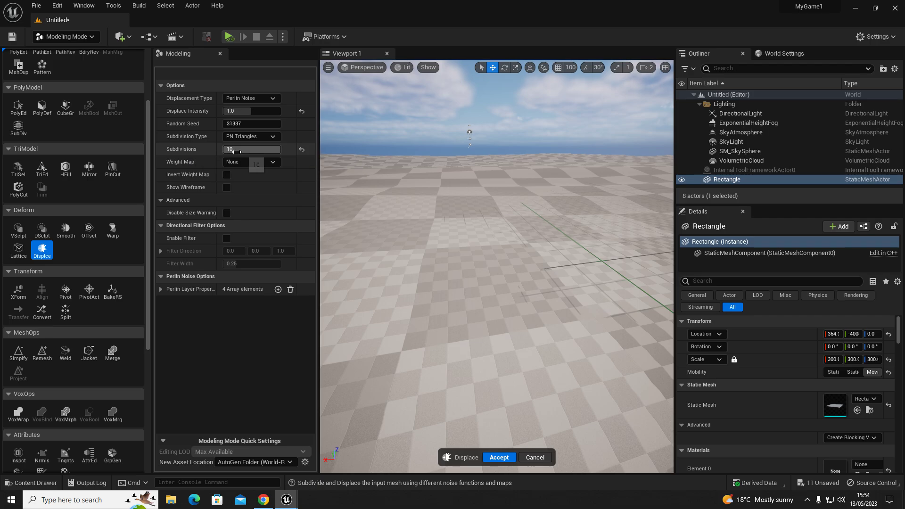
{"action": "left_click", "coordinate": [499, 457]}
Toggle the viewport's game view and switch from Modeling back to Selection mode
{"action": "right_click_drag", "start_coordinate": [521, 312], "coordinate": [431, 219]}
{"action": "key", "text": "g"}
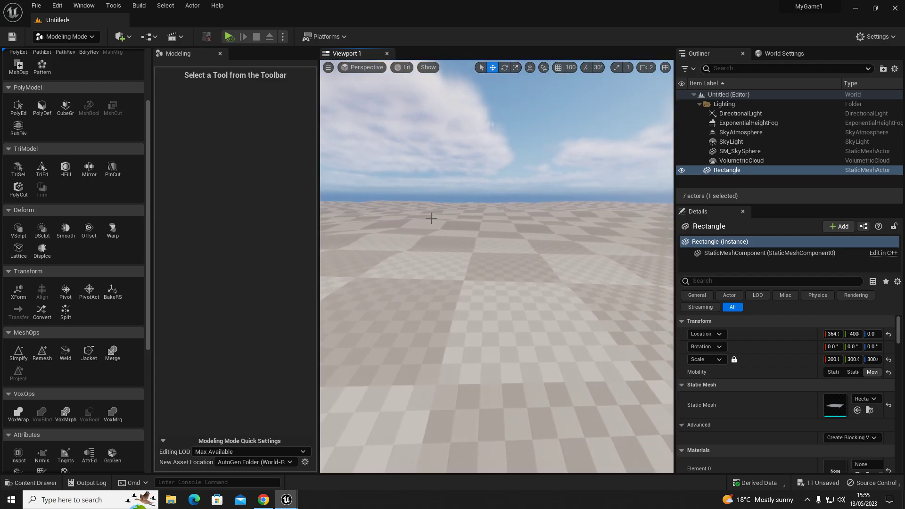
{"action": "left_click", "coordinate": [66, 36]}
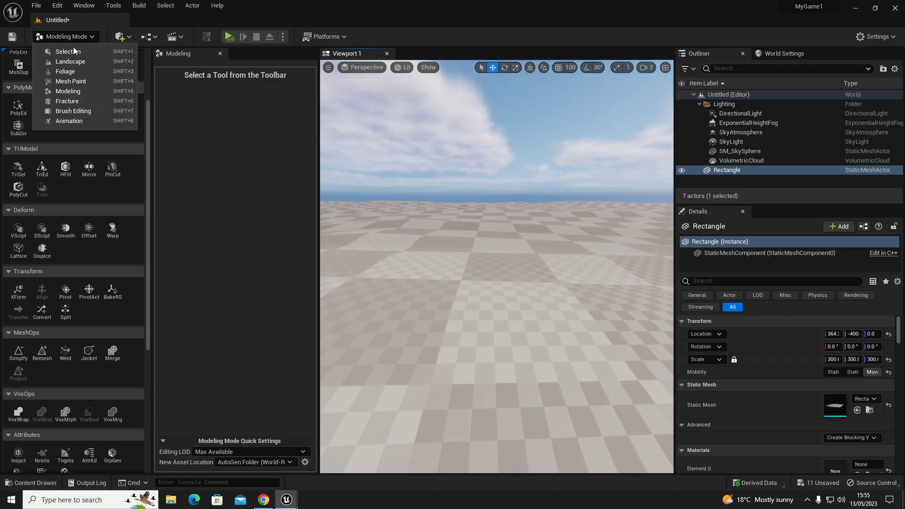
{"action": "left_click", "coordinate": [61, 52]}
{"action": "mouse_move", "coordinate": [533, 313]}
{"action": "right_mouse_down"}
{"action": "mouse_move", "coordinate": [538, 302]}
{"action": "mouse_move", "coordinate": [532, 313]}
{"action": "right_mouse_up"}
Search the project assets for "moss" and apply the material MI_Mossy_Forest_Floor_vfylbge_8K to the displaced rectangle
{"action": "scroll", "coordinate": [726, 343], "scroll_direction": "down", "scroll_amount": 5}
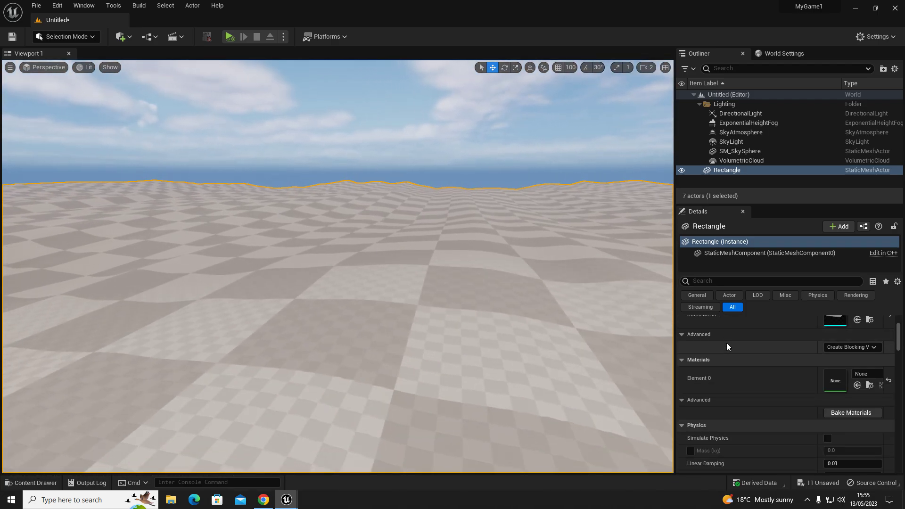
{"action": "scroll", "coordinate": [712, 356], "scroll_direction": "down", "scroll_amount": 2}
{"action": "scroll", "coordinate": [723, 372], "scroll_direction": "up", "scroll_amount": 8}
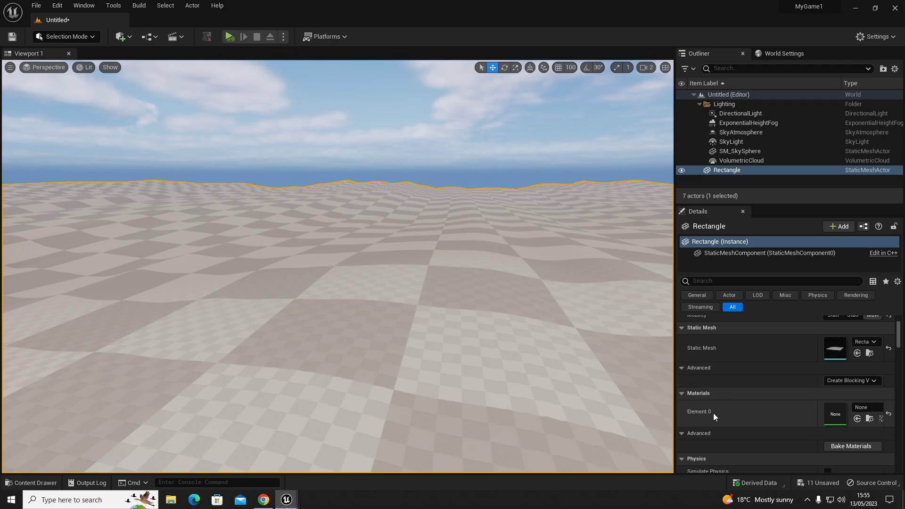
{"action": "left_click", "coordinate": [862, 407]}
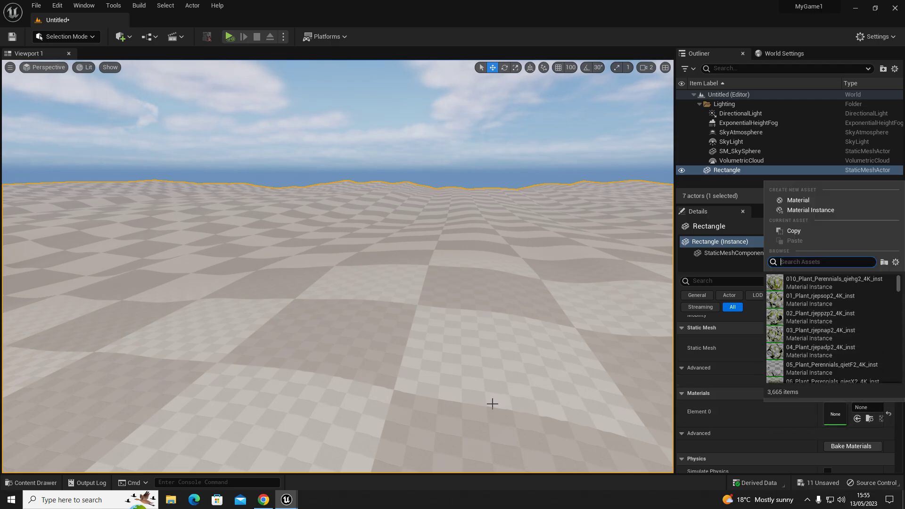
{"action": "right_click_drag", "start_coordinate": [491, 403], "coordinate": [493, 393]}
{"action": "key", "text": "ctrl+space"}
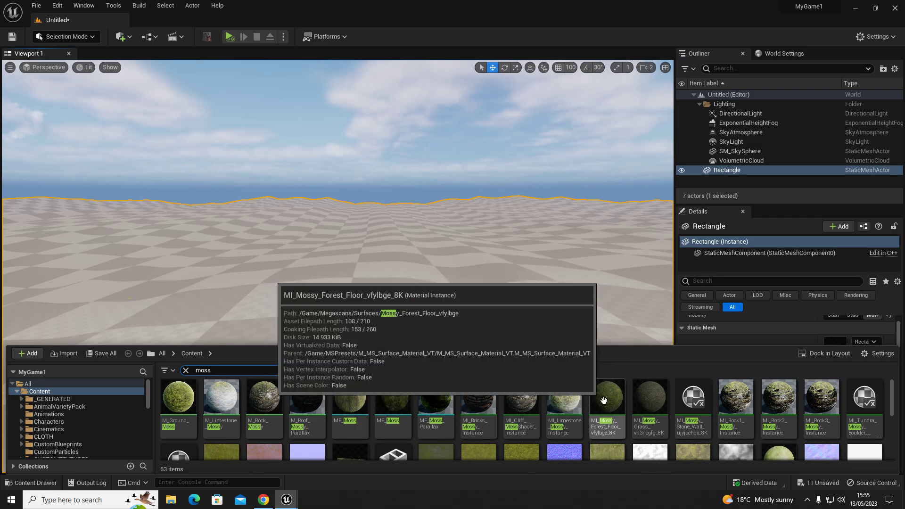
{"action": "left_click_drag", "start_coordinate": [582, 403], "coordinate": [387, 297]}
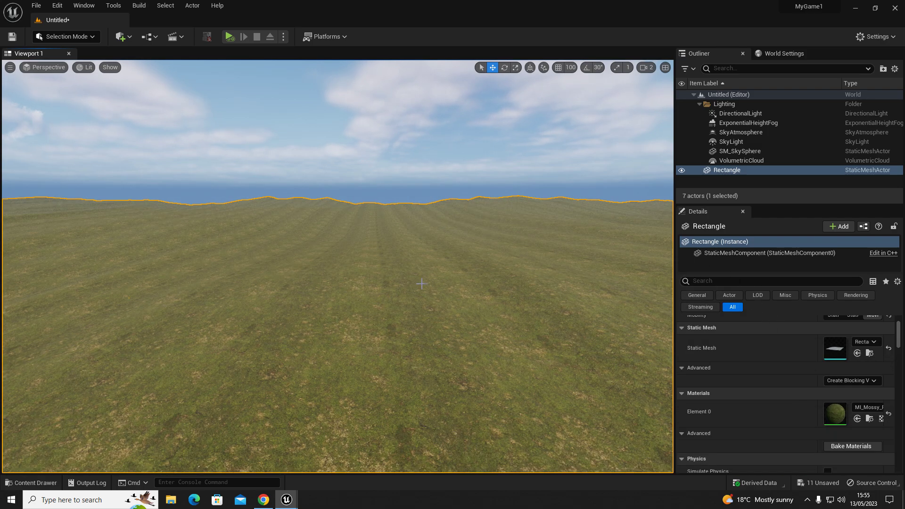
Check the mossy ground from close up, then switch the editor from Selection to Foliage mode
{"action": "right_click_drag", "start_coordinate": [422, 284], "coordinate": [339, 301]}
{"action": "key", "text": "w"}
{"action": "key", "text": "w"}
{"action": "key", "text": "w"}
{"action": "key", "text": "s"}
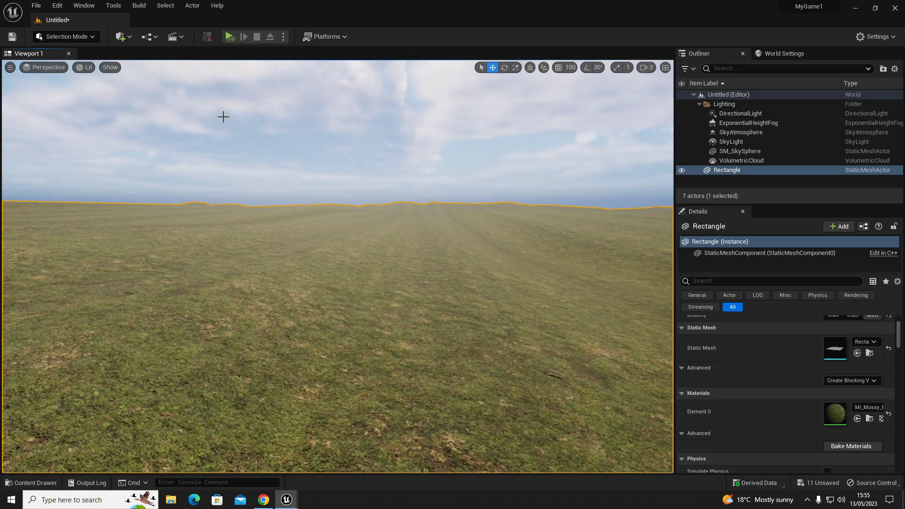
{"action": "left_click", "coordinate": [59, 37]}
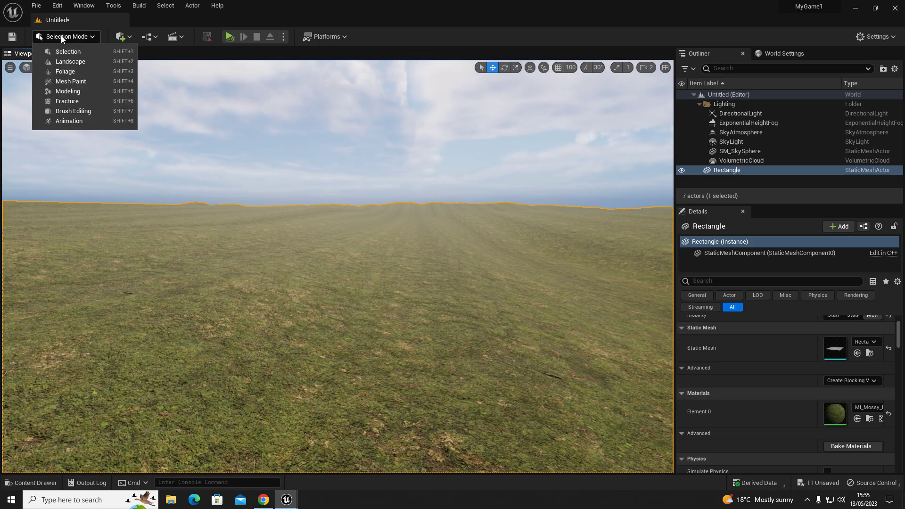
{"action": "left_click", "coordinate": [52, 72]}
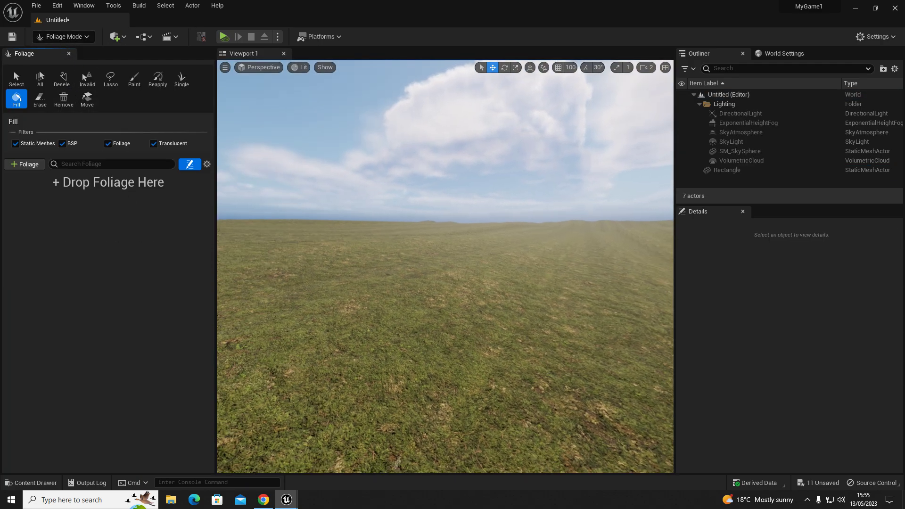
Search the project assets for "pine" and look through the matching tree and vegetation meshes
{"action": "key", "text": "ctrl+space"}
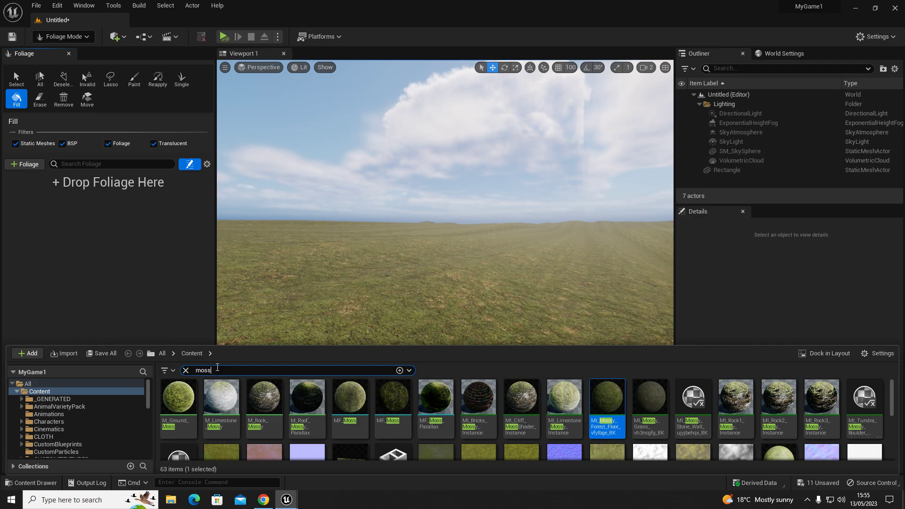
{"action": "type", "text": "pine"}
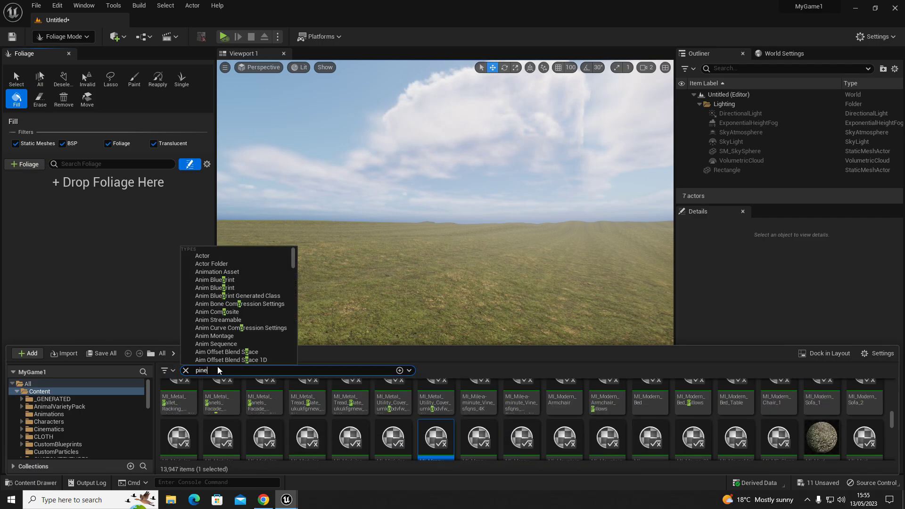
{"action": "scroll", "coordinate": [387, 410], "scroll_direction": "down", "scroll_amount": 2}
{"action": "scroll", "coordinate": [386, 410], "scroll_direction": "down", "scroll_amount": 5}
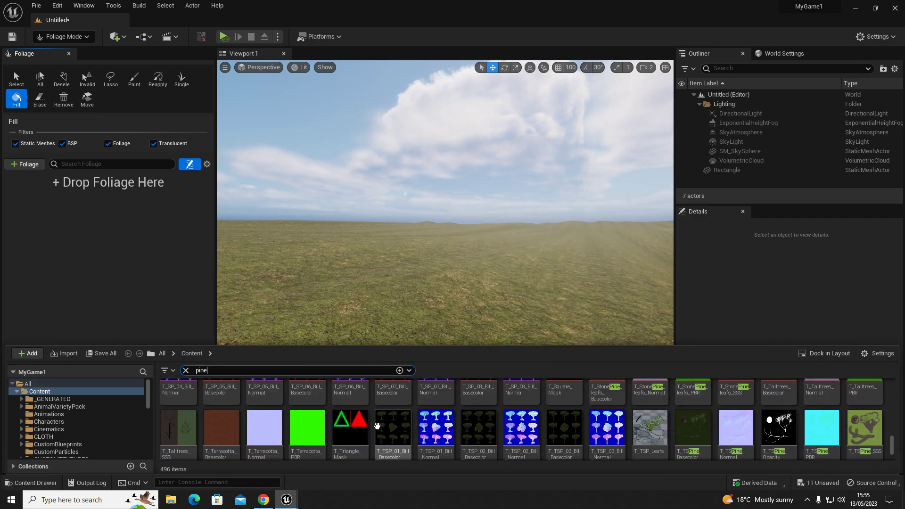
{"action": "scroll", "coordinate": [354, 423], "scroll_direction": "up", "scroll_amount": 8}
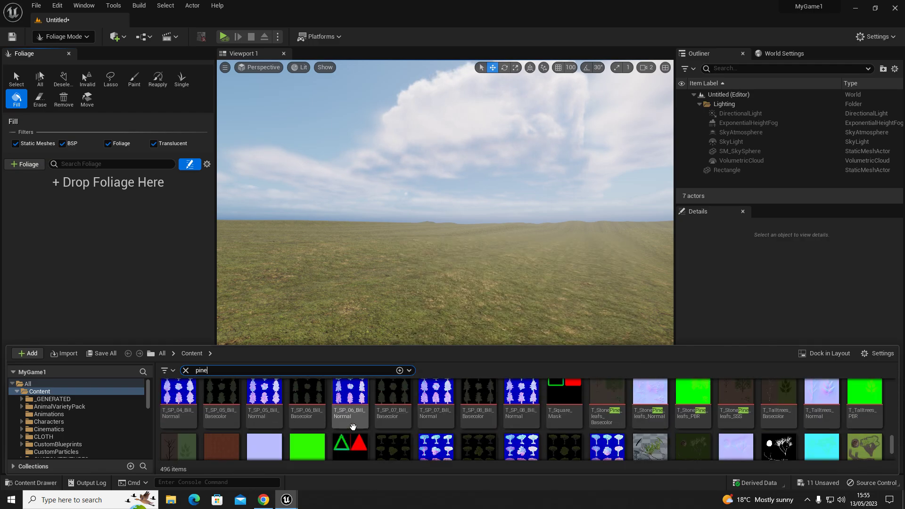
{"action": "scroll", "coordinate": [306, 414], "scroll_direction": "up", "scroll_amount": 6}
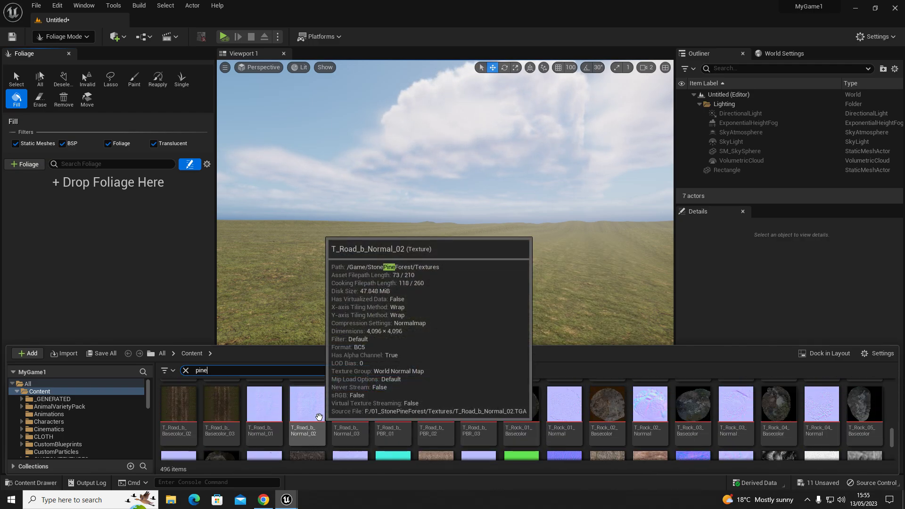
{"action": "scroll", "coordinate": [396, 418], "scroll_direction": "up", "scroll_amount": 5}
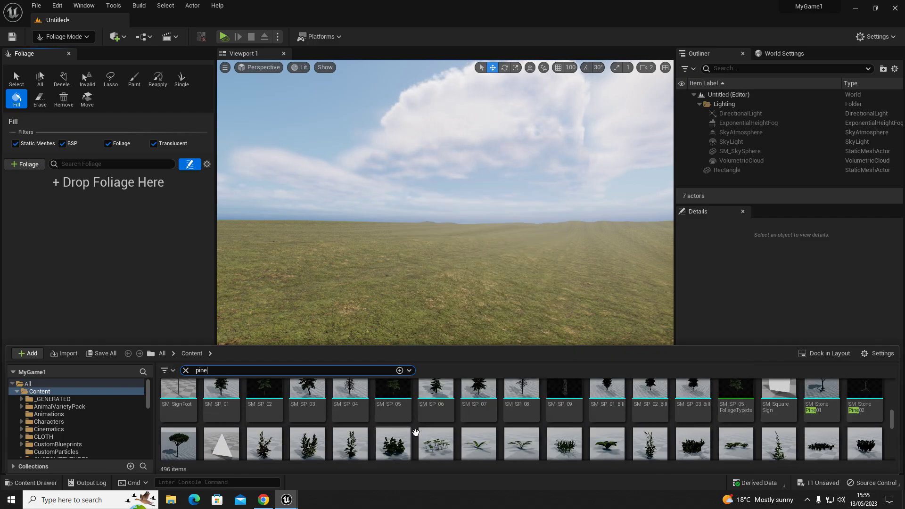
{"action": "scroll", "coordinate": [420, 432], "scroll_direction": "up", "scroll_amount": 10}
{"action": "scroll", "coordinate": [468, 424], "scroll_direction": "down", "scroll_amount": 9}
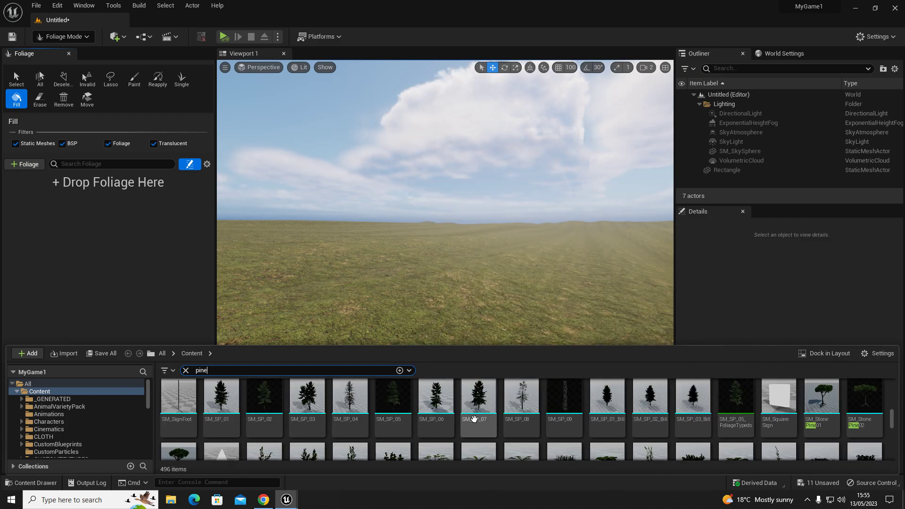
{"action": "scroll", "coordinate": [560, 408], "scroll_direction": "down", "scroll_amount": 1}
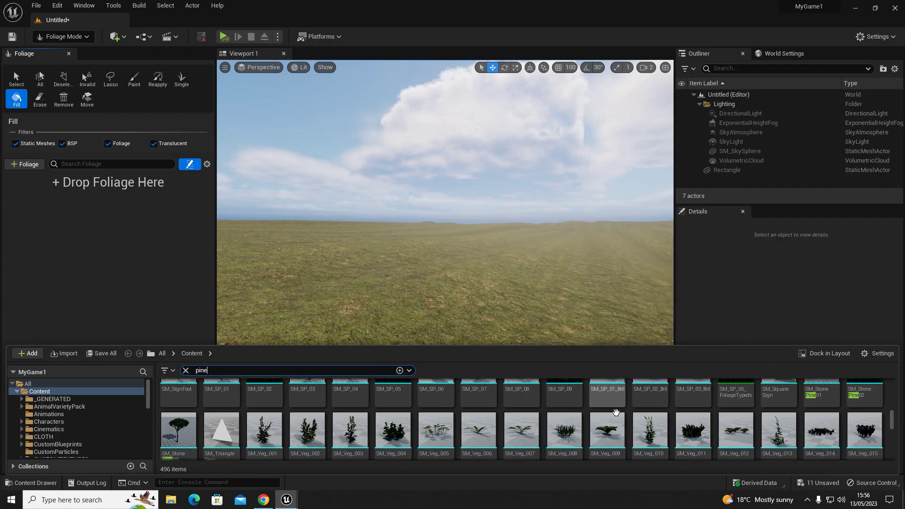
{"action": "scroll", "coordinate": [608, 429], "scroll_direction": "down", "scroll_amount": 1}
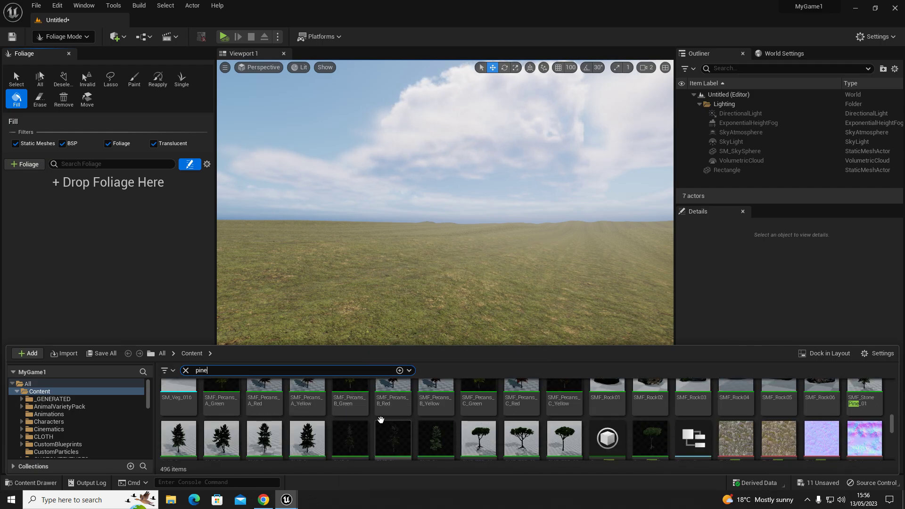
{"action": "scroll", "coordinate": [579, 421], "scroll_direction": "down", "scroll_amount": 3}
{"action": "scroll", "coordinate": [576, 421], "scroll_direction": "up", "scroll_amount": 3}
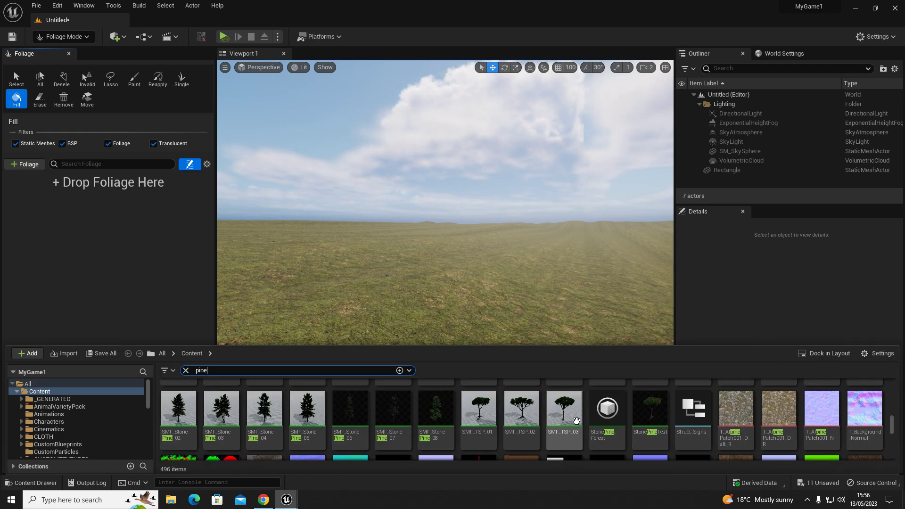
{"action": "scroll", "coordinate": [545, 422], "scroll_direction": "down", "scroll_amount": 9}
{"action": "scroll", "coordinate": [542, 418], "scroll_direction": "down", "scroll_amount": 10}
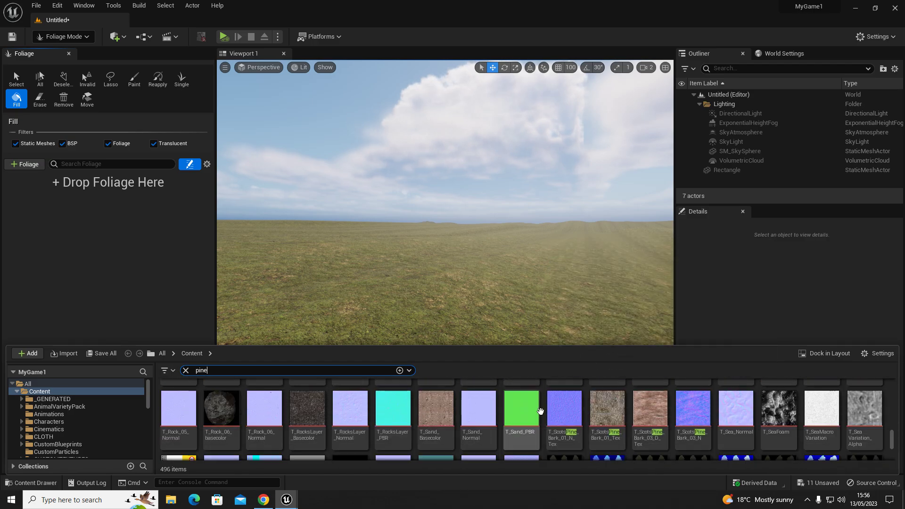
{"action": "scroll", "coordinate": [415, 405], "scroll_direction": "up", "scroll_amount": 5}
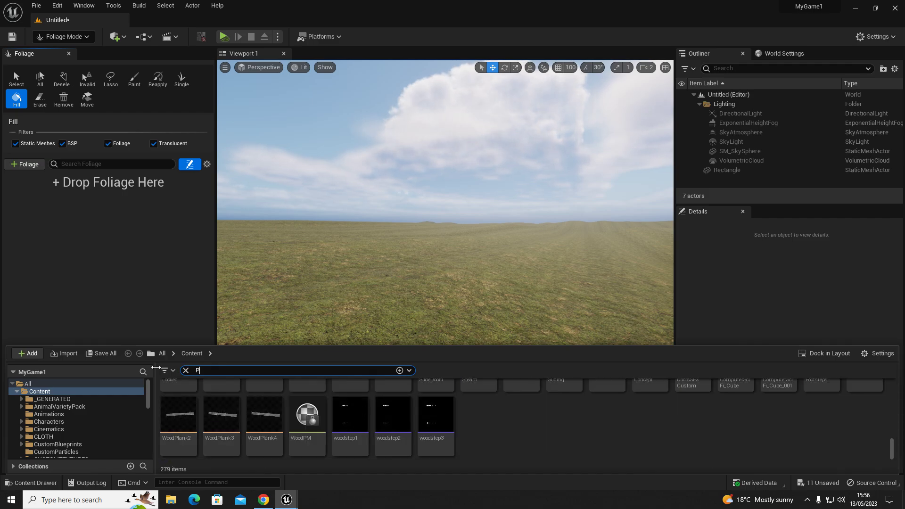
Find ScotsPineTall_01 with a "Pine" asset search and add it to the foliage list
{"action": "type", "text": "ine"}
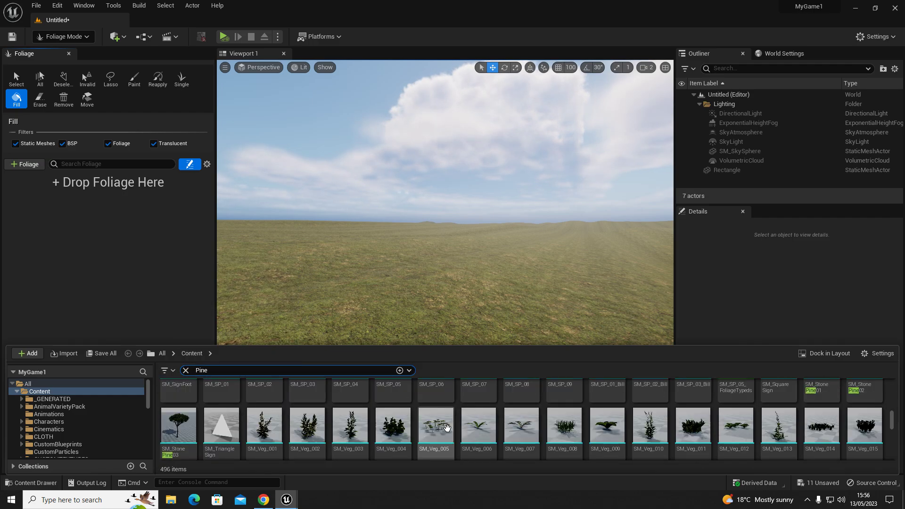
{"action": "scroll", "coordinate": [446, 427], "scroll_direction": "up", "scroll_amount": 2}
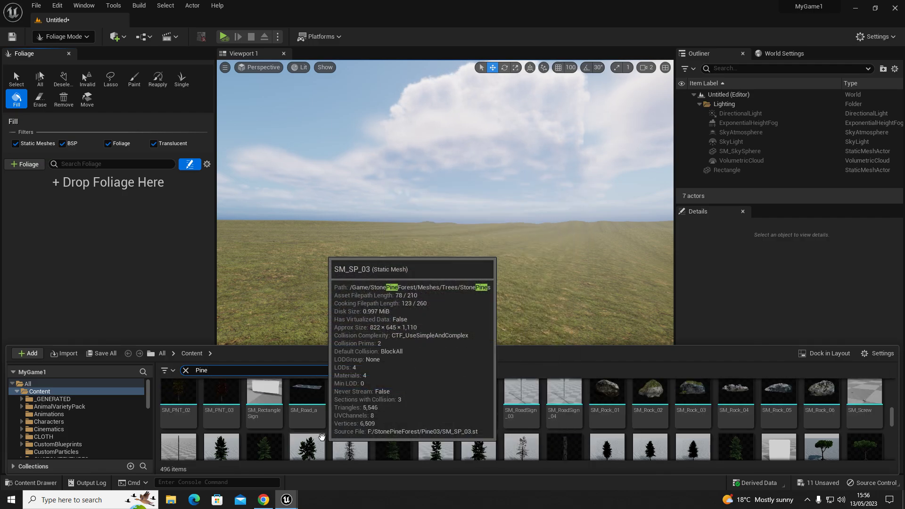
{"action": "scroll", "coordinate": [322, 437], "scroll_direction": "up", "scroll_amount": 5}
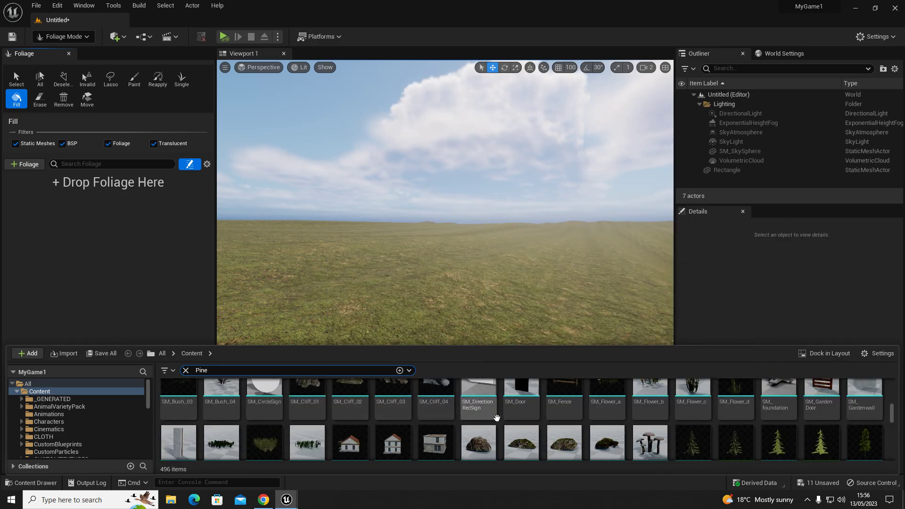
{"action": "scroll", "coordinate": [415, 429], "scroll_direction": "up", "scroll_amount": 3}
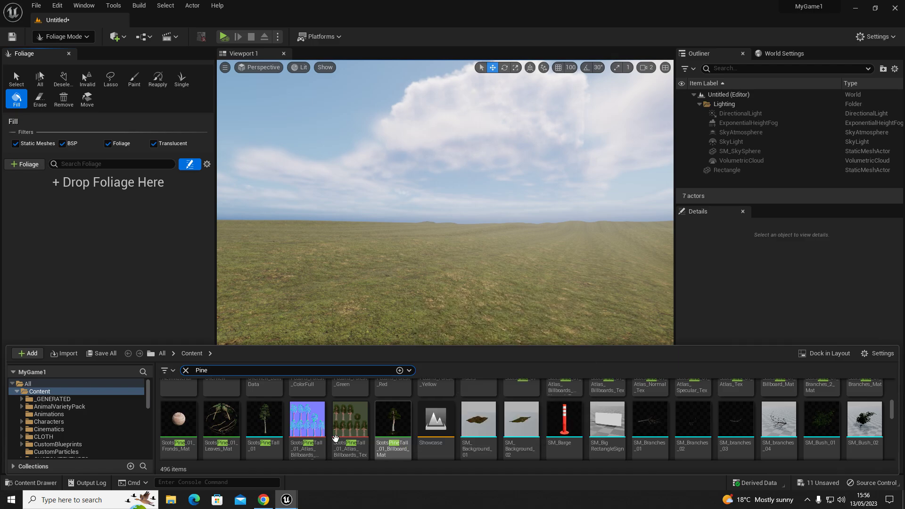
{"action": "left_click_drag", "start_coordinate": [265, 419], "coordinate": [37, 216]}
Add the cliff meshes SM_Cliff_01, SM_Cliff_02 and SM_Cliff_03 to the foliage list
{"action": "key", "text": "ctrl+space"}
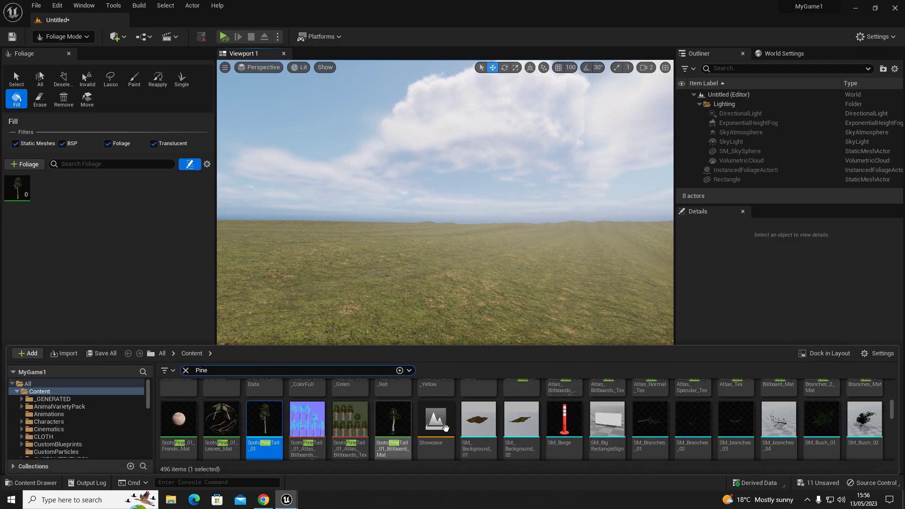
{"action": "scroll", "coordinate": [588, 413], "scroll_direction": "down", "scroll_amount": 5}
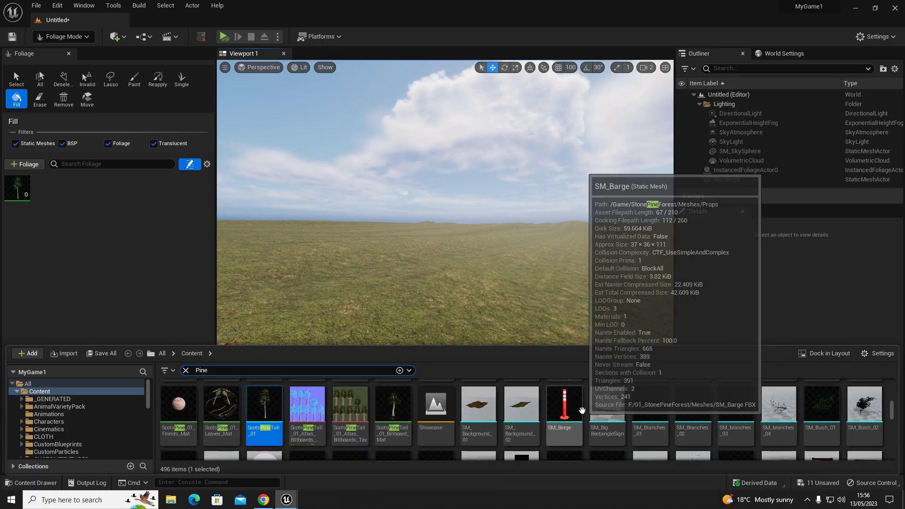
{"action": "left_click_drag", "start_coordinate": [304, 416], "coordinate": [96, 198]}
{"action": "key", "text": "ctrl+space"}
{"action": "left_click_drag", "start_coordinate": [355, 436], "coordinate": [146, 204]}
{"action": "key", "text": "ctrl+space"}
{"action": "left_click_drag", "start_coordinate": [395, 420], "coordinate": [126, 198]}
Select the three cliff foliage types together and set their density per 1Kuu to 0.1
{"action": "right_click_drag", "start_coordinate": [311, 248], "coordinate": [221, 248]}
{"action": "left_click", "coordinate": [46, 189]}
{"action": "left_click", "coordinate": [103, 189], "text": "shift"}
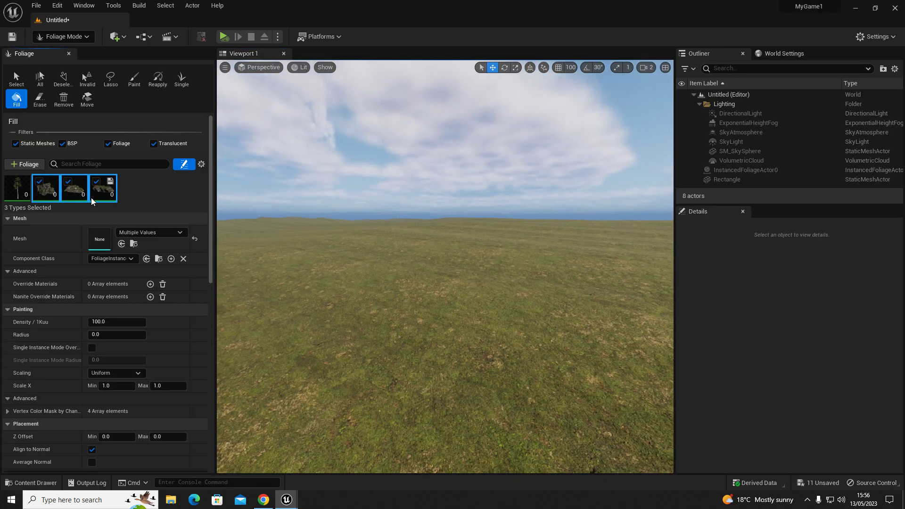
{"action": "left_click", "coordinate": [49, 195]}
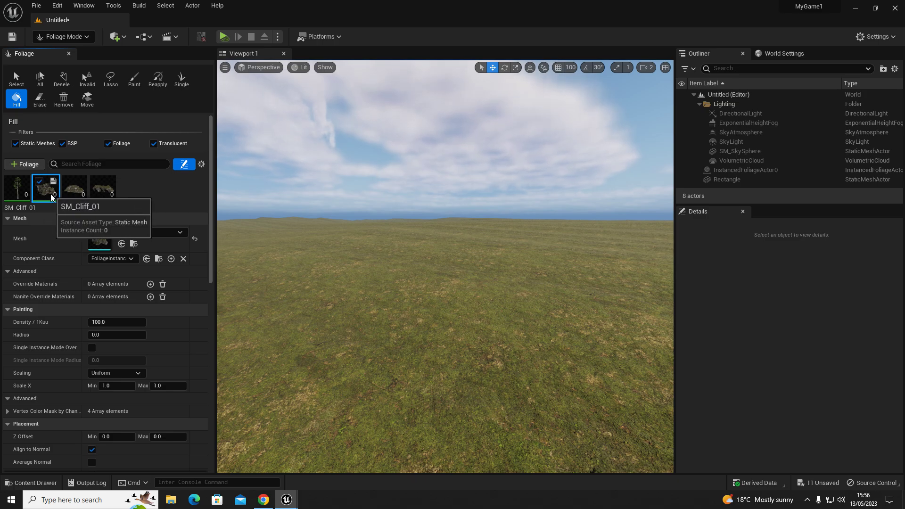
{"action": "key", "text": "ctrl+space"}
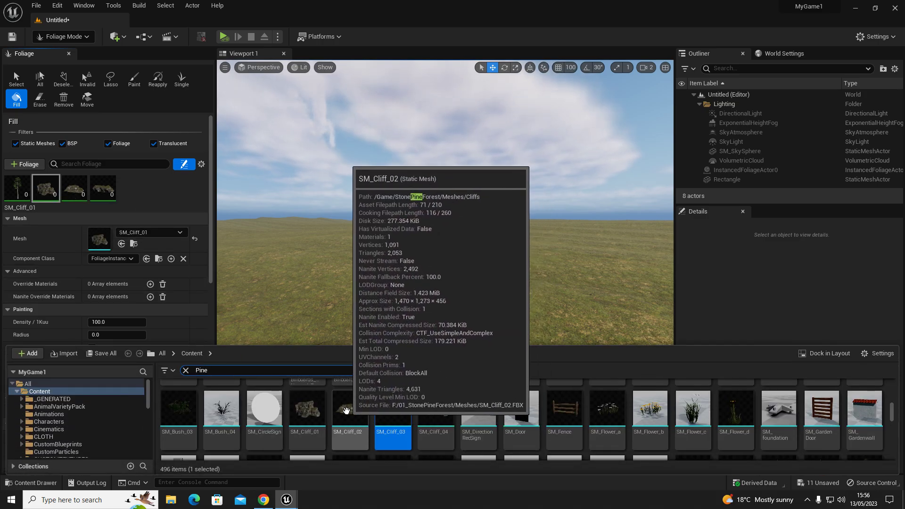
{"action": "left_click", "coordinate": [47, 193]}
{"action": "left_click", "coordinate": [94, 197], "text": "shift"}
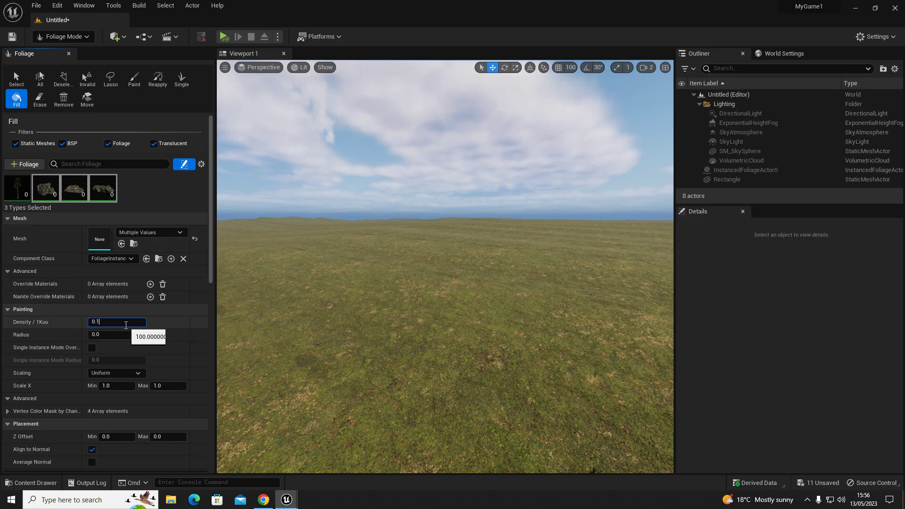
Set the three cliff types' painting radius to 1.0 and their minimum X scale to 0.5
{"action": "left_click", "coordinate": [114, 335]}
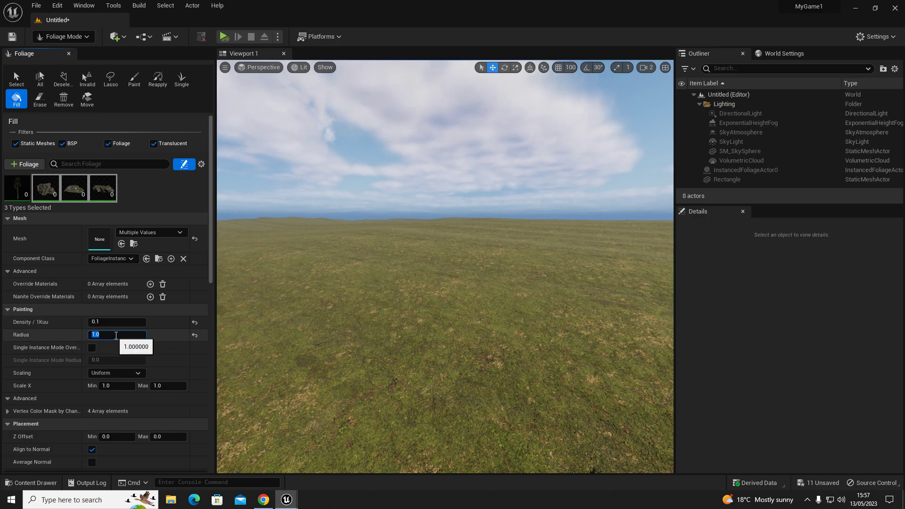
{"action": "type", "text": "0.5"}
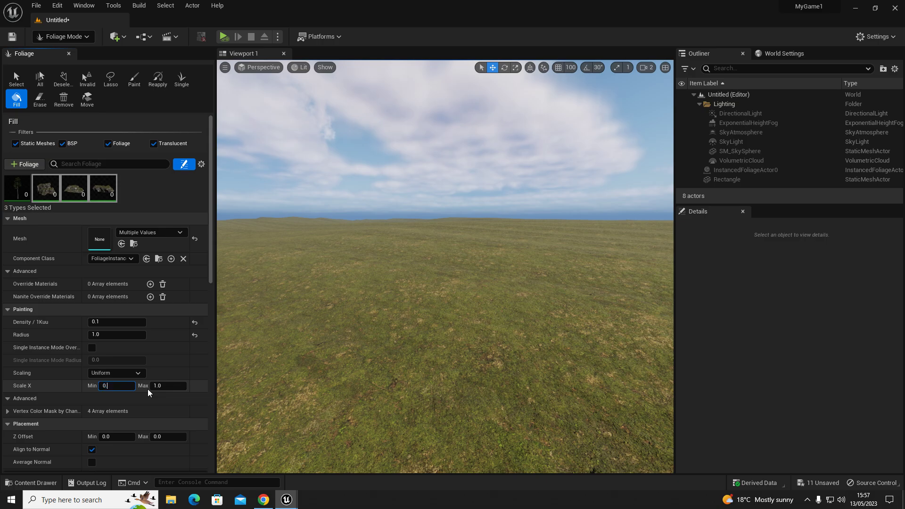
{"action": "key", "text": "Tab"}
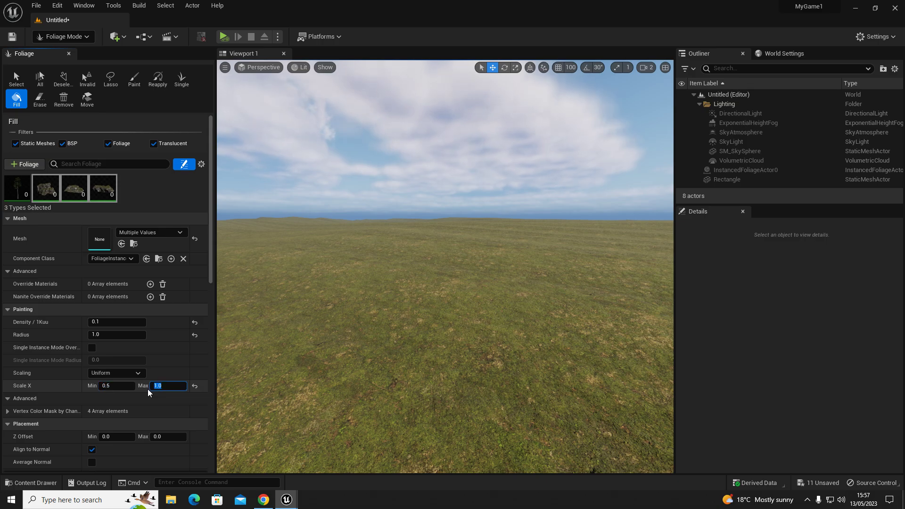
{"action": "scroll", "coordinate": [148, 389], "scroll_direction": "down", "scroll_amount": 4}
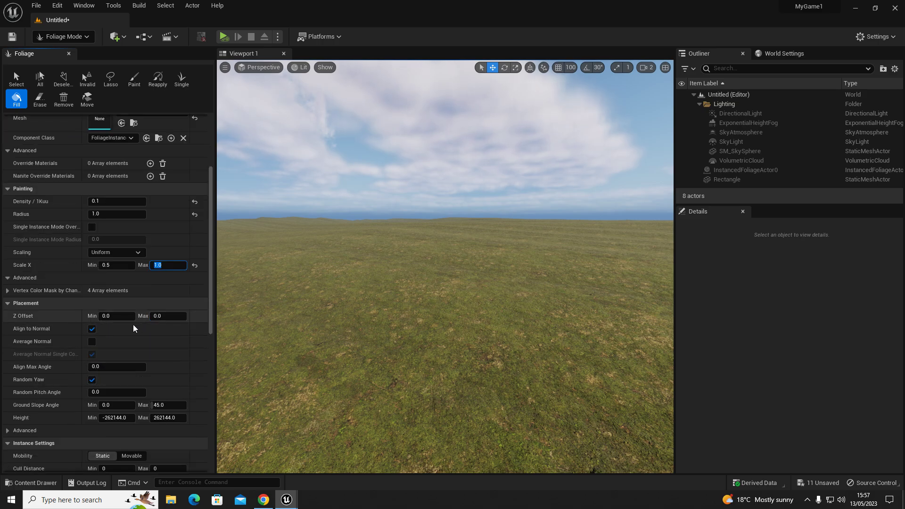
{"action": "scroll", "coordinate": [87, 330], "scroll_direction": "down", "scroll_amount": 2}
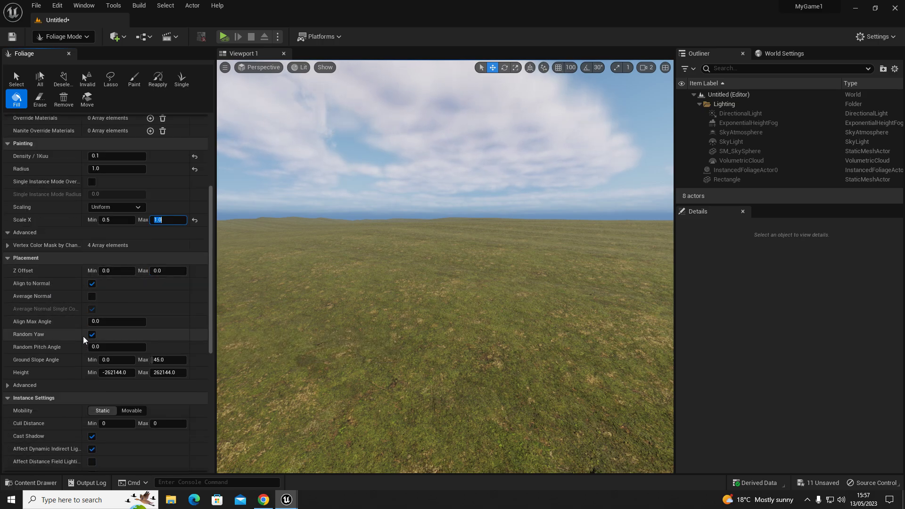
Turn off Align to Normal for the three selected cliff foliage types
{"action": "left_click", "coordinate": [92, 284]}
{"action": "scroll", "coordinate": [132, 290], "scroll_direction": "down", "scroll_amount": 2}
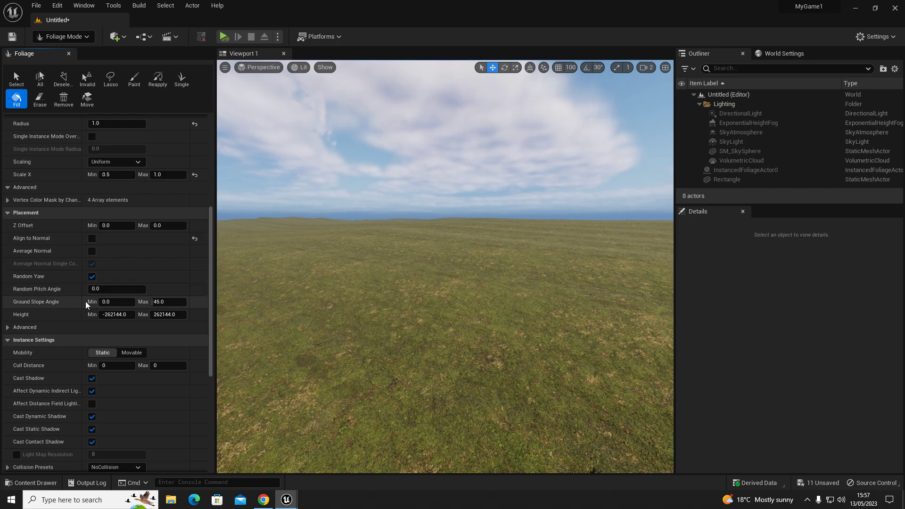
{"action": "scroll", "coordinate": [66, 309], "scroll_direction": "down", "scroll_amount": 2}
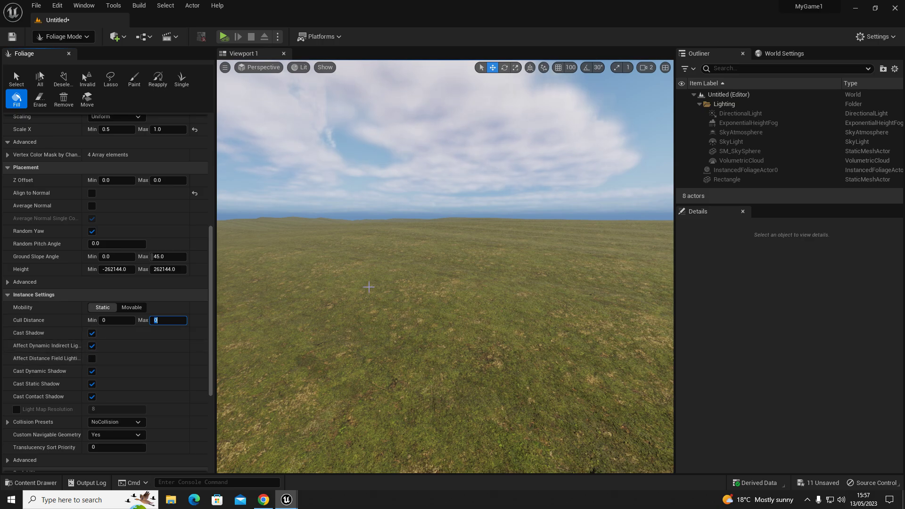
{"action": "right_click_drag", "start_coordinate": [377, 321], "coordinate": [260, 320]}
{"action": "left_click", "coordinate": [11, 102]}
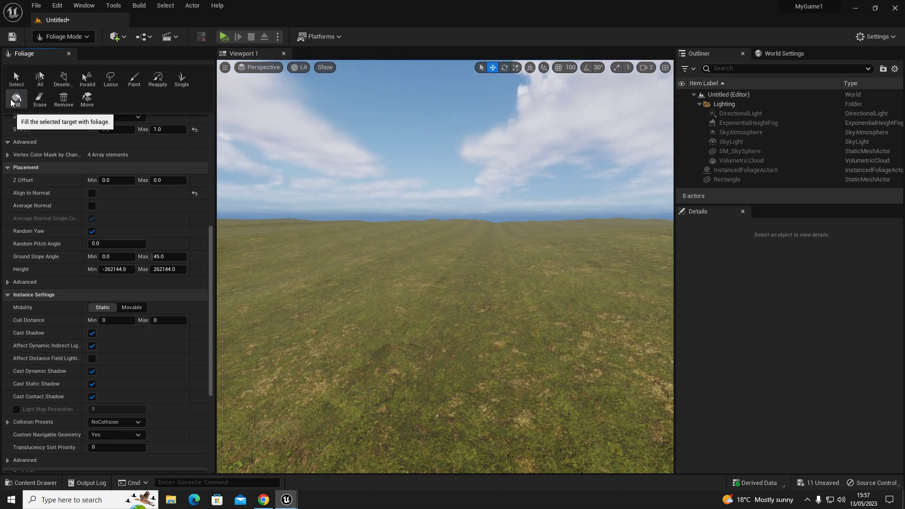
{"action": "left_click", "coordinate": [77, 36]}
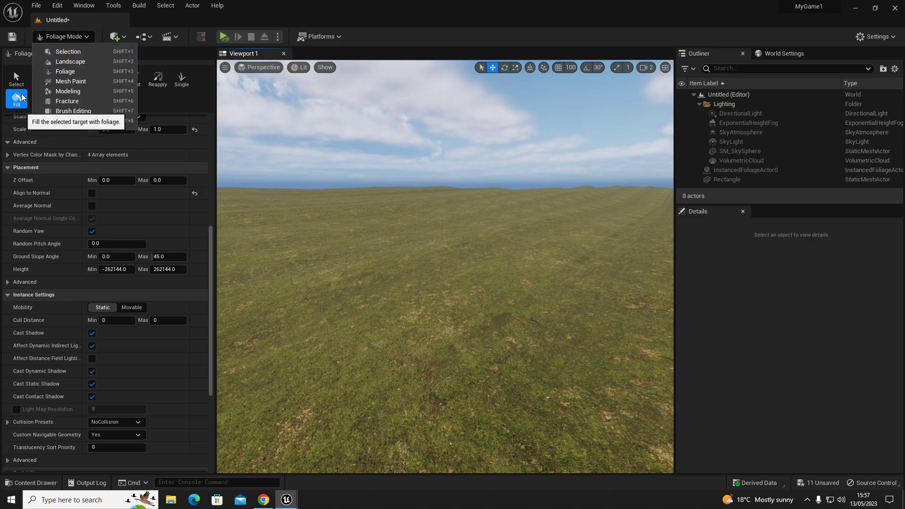
{"action": "left_click", "coordinate": [165, 103]}
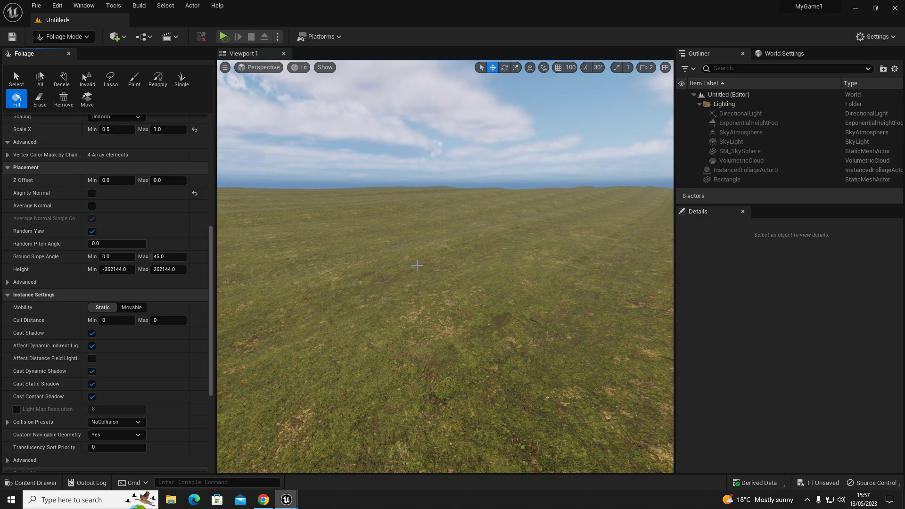
{"action": "right_click_drag", "start_coordinate": [417, 266], "coordinate": [329, 260]}
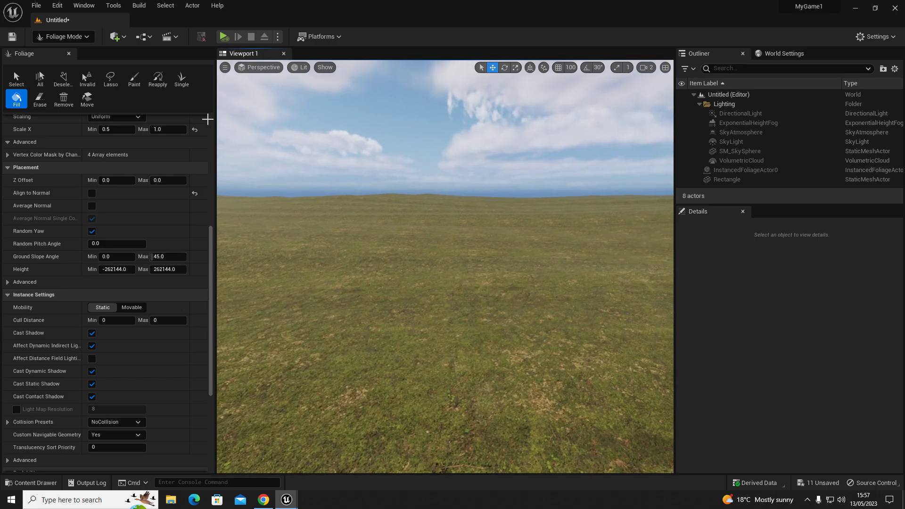
{"action": "left_click", "coordinate": [137, 81]}
{"action": "scroll", "coordinate": [126, 214], "scroll_direction": "up", "scroll_amount": 10}
{"action": "scroll", "coordinate": [114, 208], "scroll_direction": "up", "scroll_amount": 1}
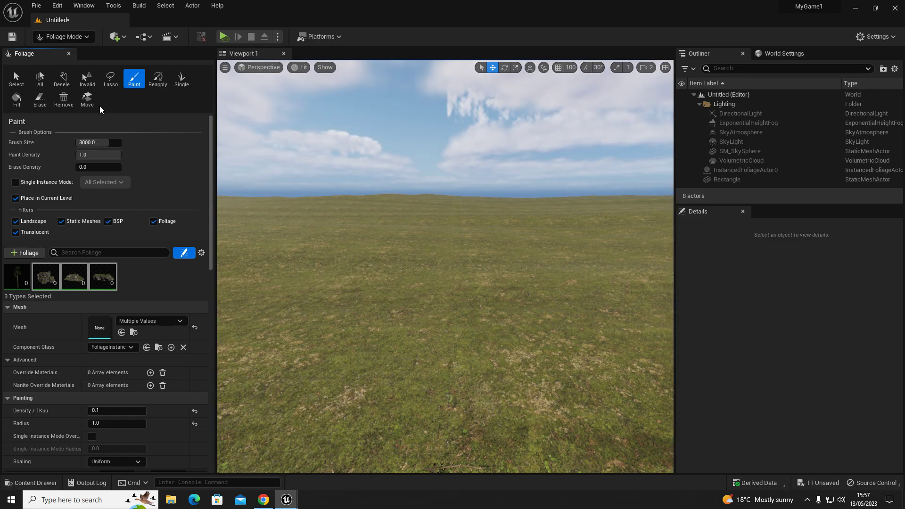
Try filling the ground mesh with the three cliff types at radius 1.0, inspect the spread, and undo the fill
{"action": "left_click", "coordinate": [16, 99]}
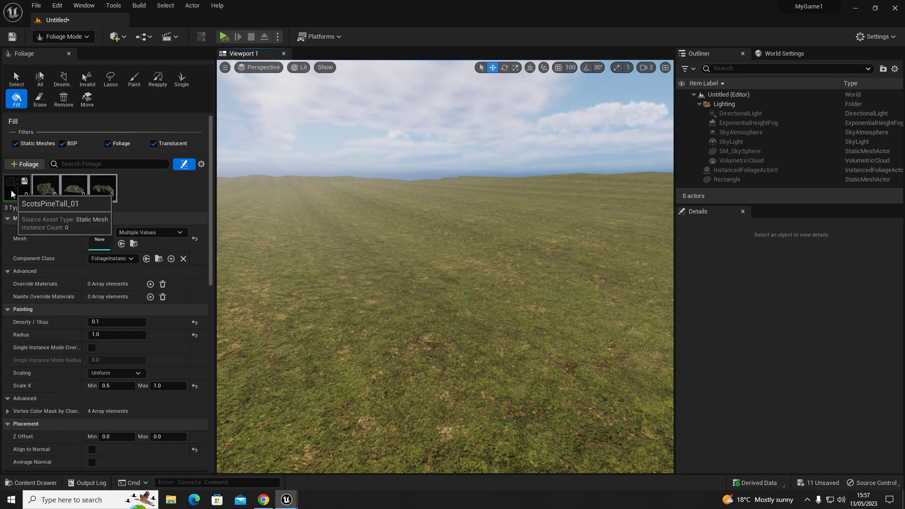
{"action": "left_click", "coordinate": [475, 279]}
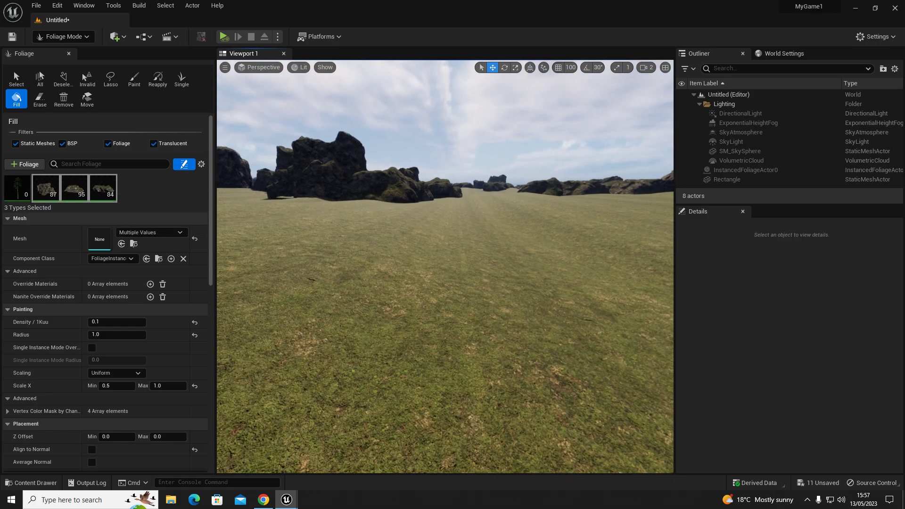
{"action": "right_click_drag", "start_coordinate": [463, 279], "coordinate": [163, 279]}
{"action": "right_click_drag", "start_coordinate": [462, 240], "coordinate": [330, 240]}
{"action": "right_click_drag", "start_coordinate": [426, 235], "coordinate": [401, 235]}
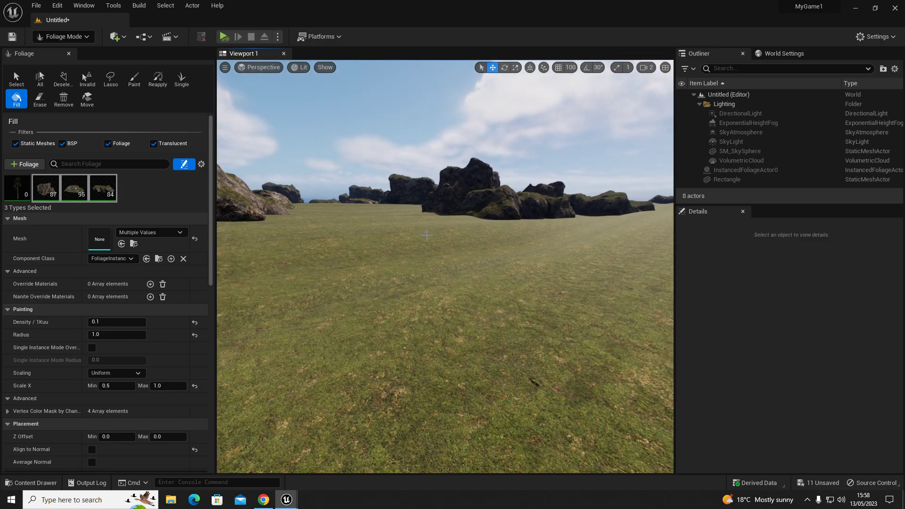
{"action": "key", "text": "ctrl+z"}
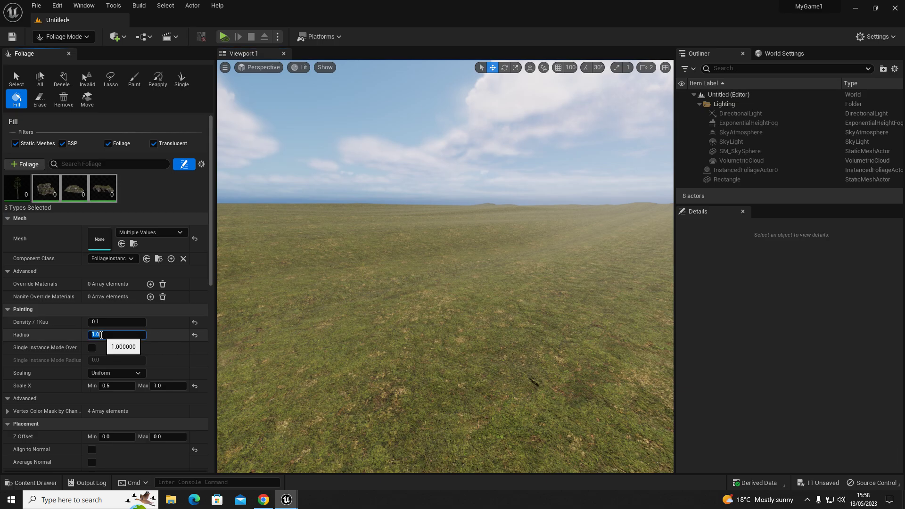
Set the three cliff types' painting radius to 5.0 and fill the ground mesh with them
{"action": "left_click", "coordinate": [106, 335]}
{"action": "type", "text": "5"}
{"action": "key", "text": "Return"}
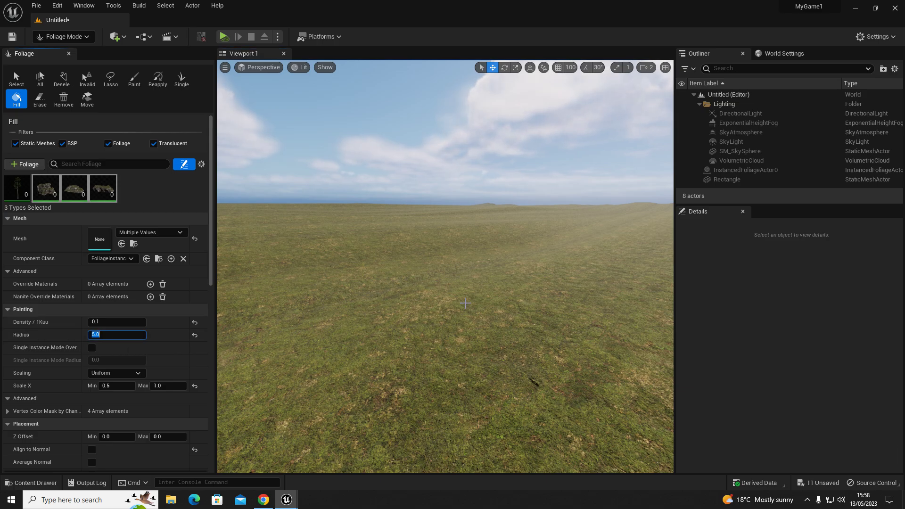
{"action": "left_click", "coordinate": [453, 300]}
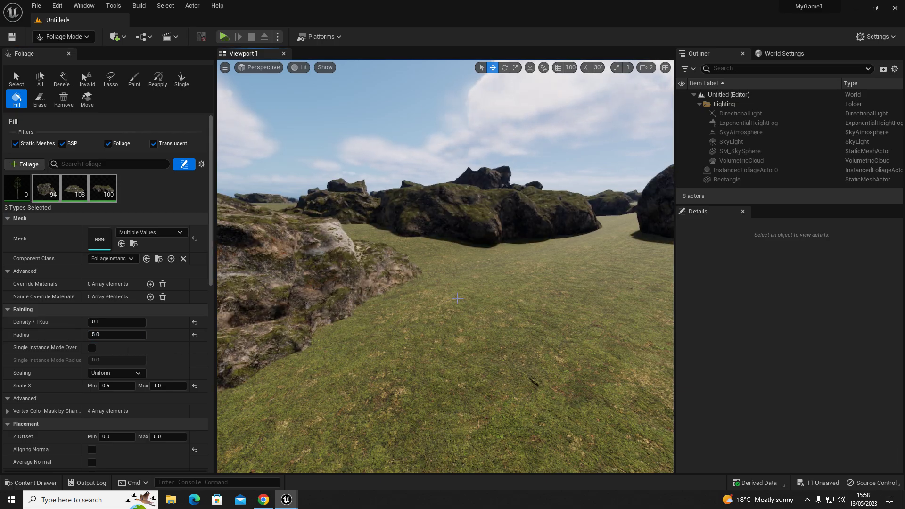
{"action": "right_click_drag", "start_coordinate": [457, 298], "coordinate": [438, 253]}
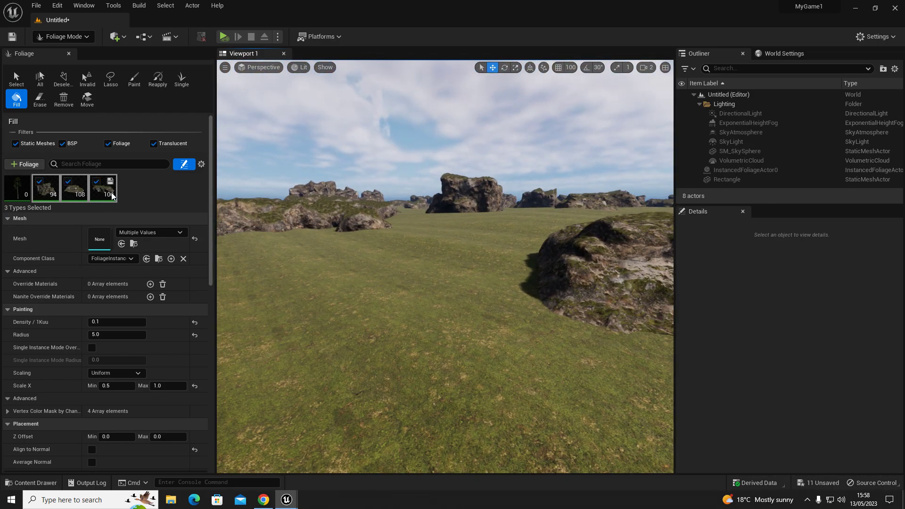
Inspect the SM_Cliff_01 mesh and its Nanite settings in the mesh editor, and return to the level to view the cliffs
{"action": "left_click", "coordinate": [45, 187]}
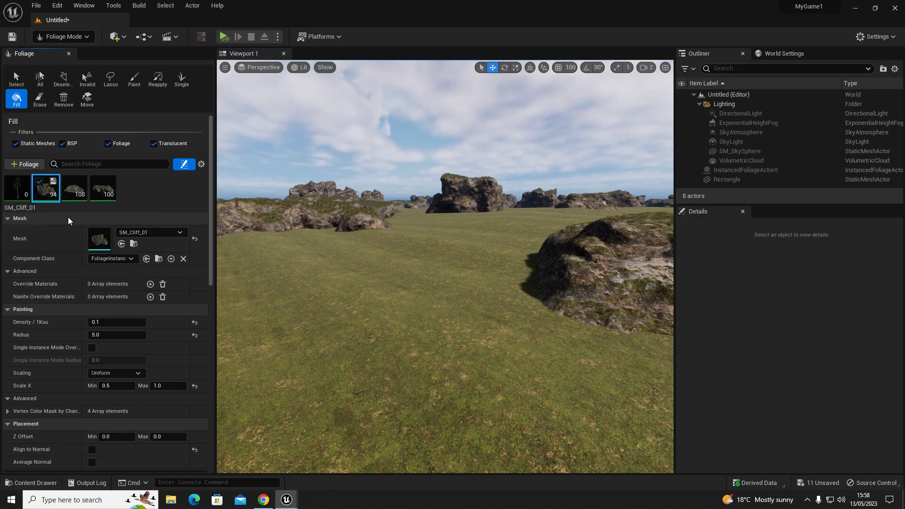
{"action": "double_click", "coordinate": [100, 239]}
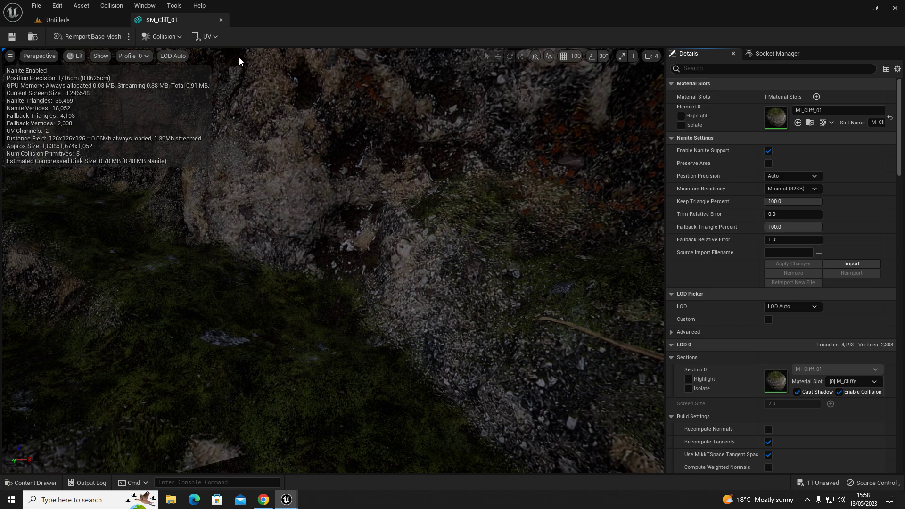
{"action": "left_click", "coordinate": [221, 20]}
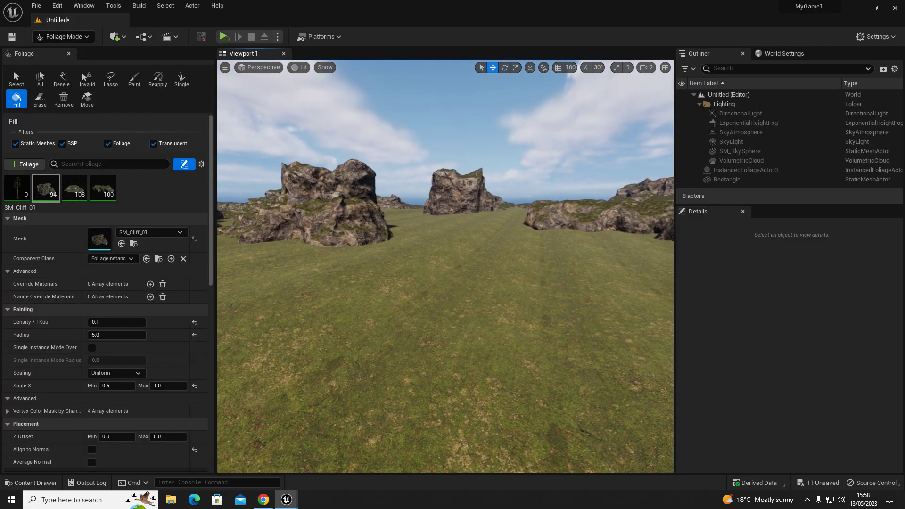
{"action": "right_click_drag", "start_coordinate": [445, 267], "coordinate": [287, 269]}
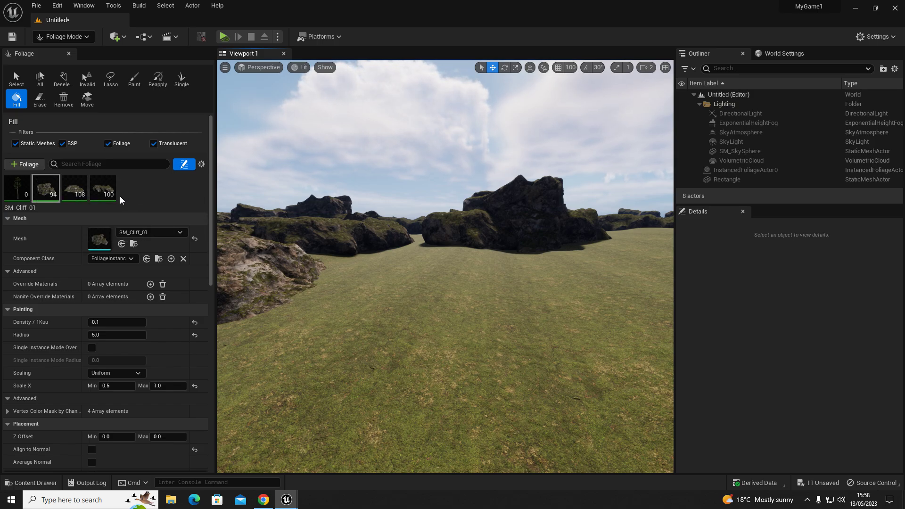
{"action": "right_click_drag", "start_coordinate": [377, 274], "coordinate": [434, 273]}
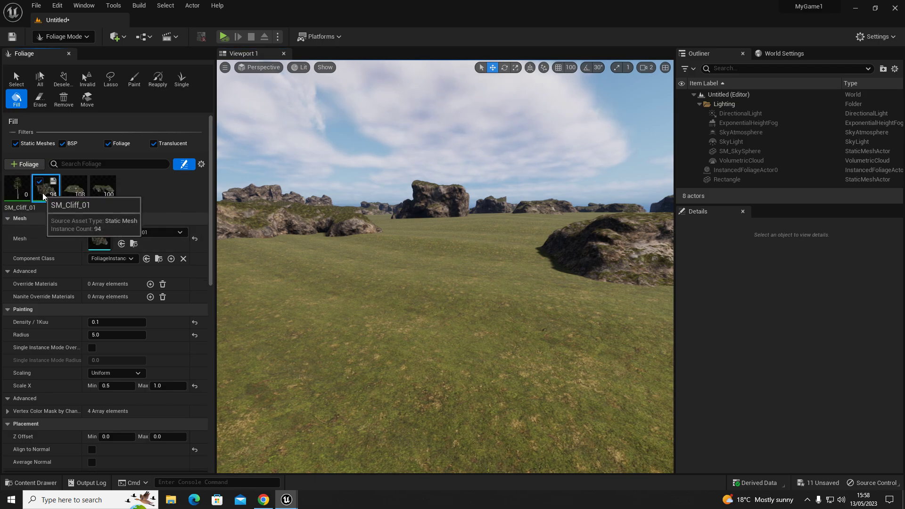
Deactivate all foliage types in the palette and activate only ScotsPineTall_01
{"action": "left_click", "coordinate": [96, 194], "text": "shift"}
{"action": "left_click", "coordinate": [23, 188], "text": "shift"}
{"action": "left_click", "coordinate": [39, 183]}
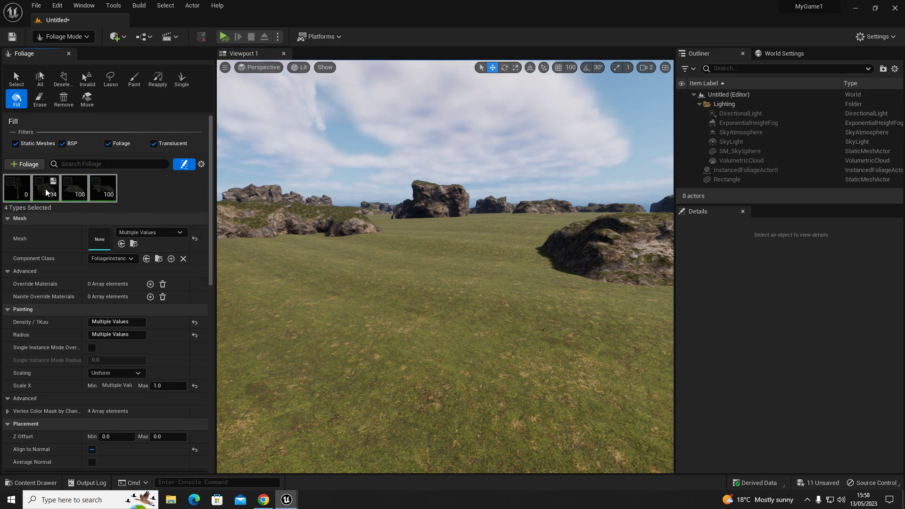
{"action": "left_click", "coordinate": [10, 195]}
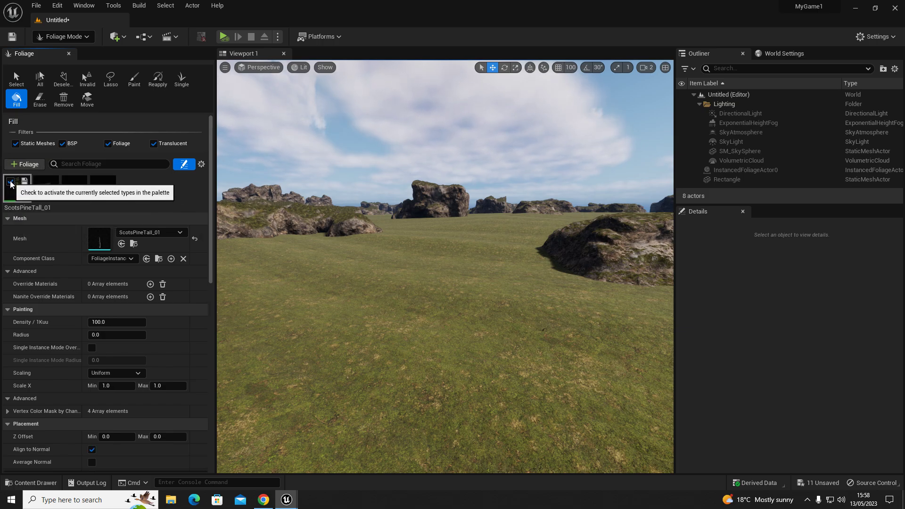
{"action": "left_click", "coordinate": [10, 184]}
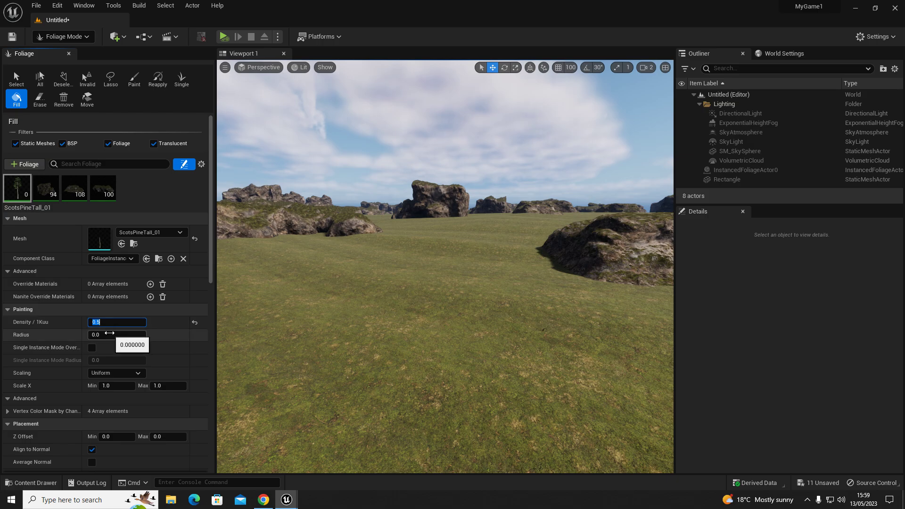
Set ScotsPineTall_01's density per 1Kuu to 0.5, its radius to 15.0 and its X scale range to 0.6–1.3
{"action": "left_click", "coordinate": [110, 336]}
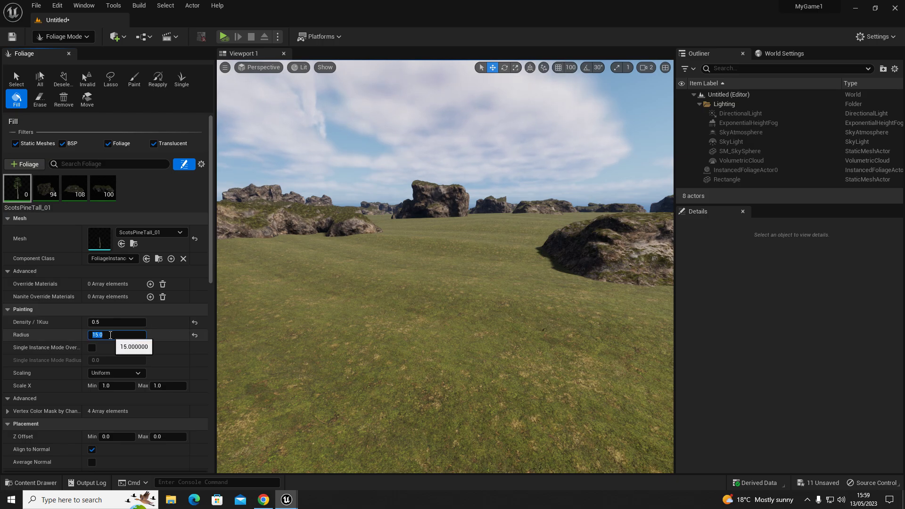
{"action": "left_click", "coordinate": [130, 388]}
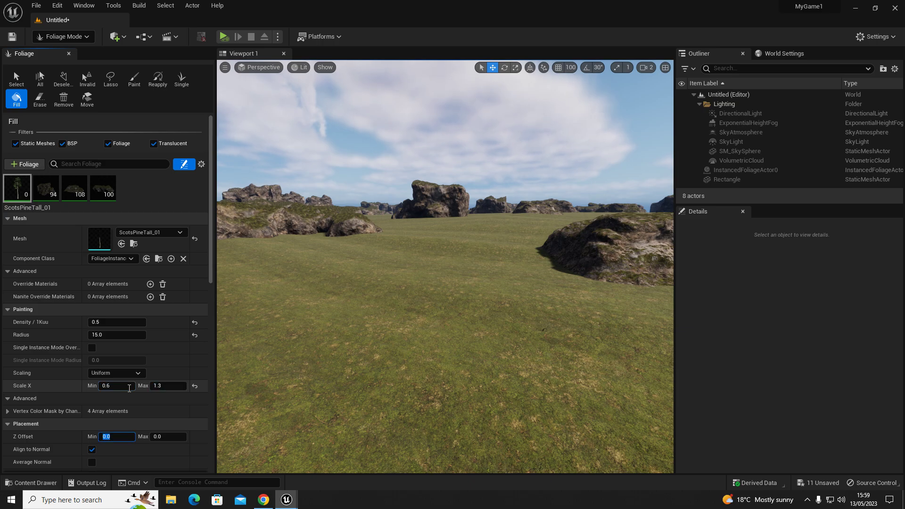
Turn off Align to Normal for the pine and set its maximum cull distance to 8000
{"action": "scroll", "coordinate": [149, 395], "scroll_direction": "down", "scroll_amount": 4}
{"action": "left_click", "coordinate": [92, 359]}
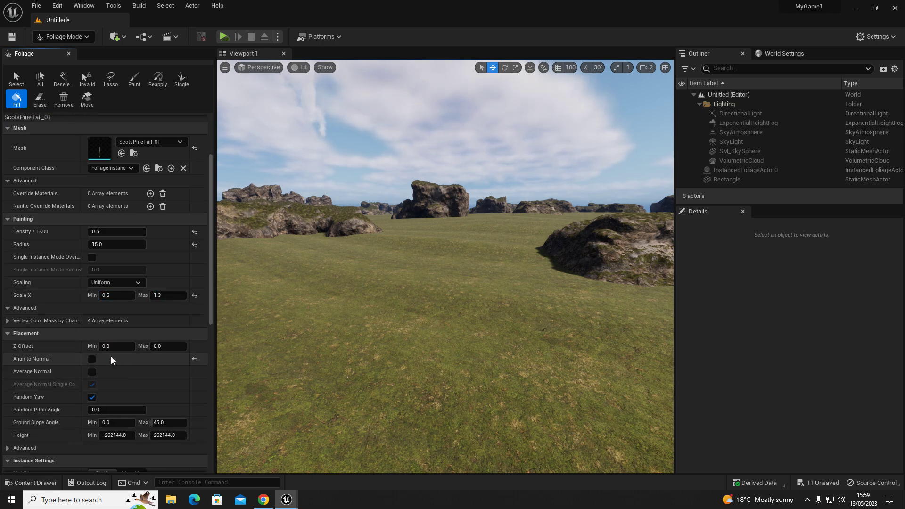
{"action": "scroll", "coordinate": [111, 361], "scroll_direction": "down", "scroll_amount": 5}
{"action": "left_click", "coordinate": [169, 365]}
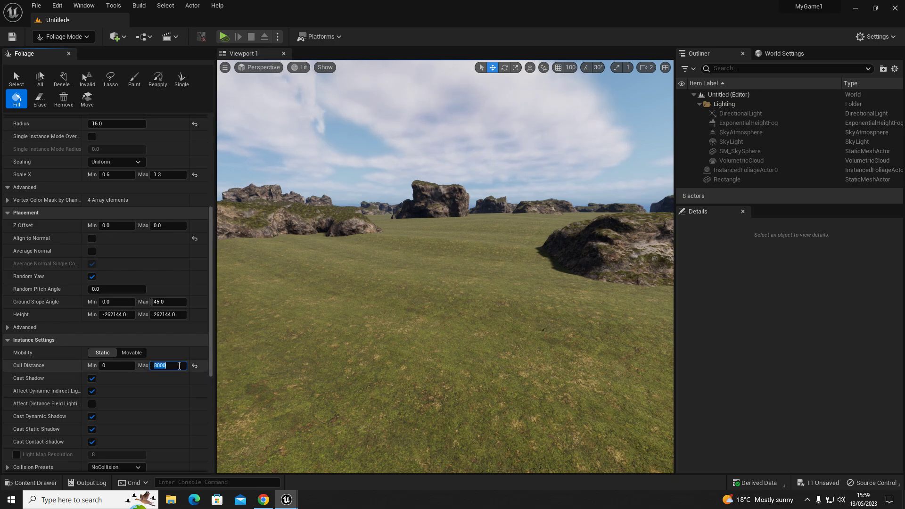
Try filling the ground with pines at density 0.5 and undo the fill
{"action": "right_click_drag", "start_coordinate": [465, 252], "coordinate": [383, 247]}
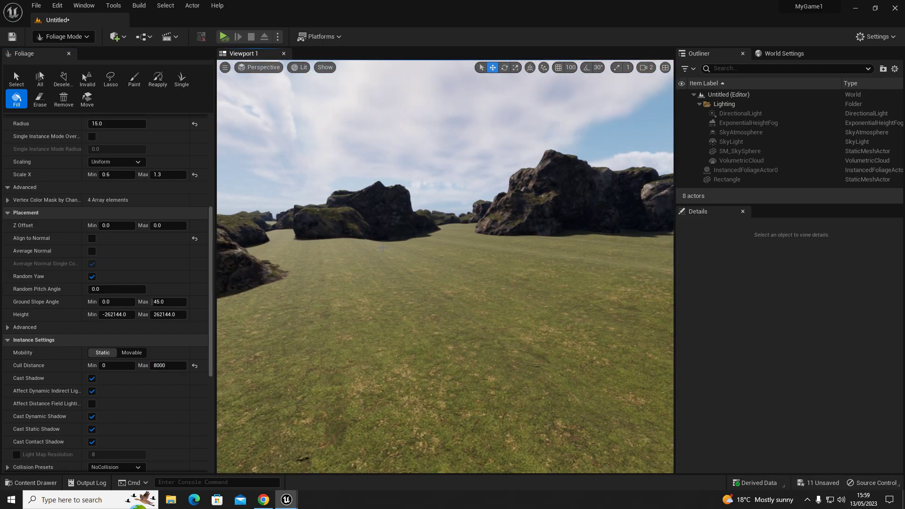
{"action": "key", "text": "w"}
{"action": "right_click_drag", "start_coordinate": [473, 323], "coordinate": [198, 308]}
{"action": "left_click", "coordinate": [444, 313]}
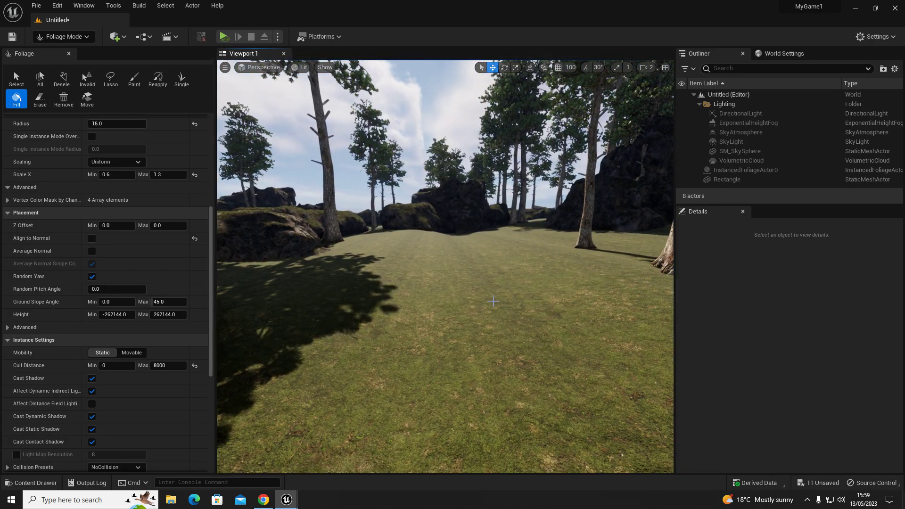
{"action": "key", "text": "ctrl+z"}
Set the pine's density per 1Kuu to 1.0 and fill the ground mesh with pines
{"action": "scroll", "coordinate": [111, 254], "scroll_direction": "up", "scroll_amount": 3}
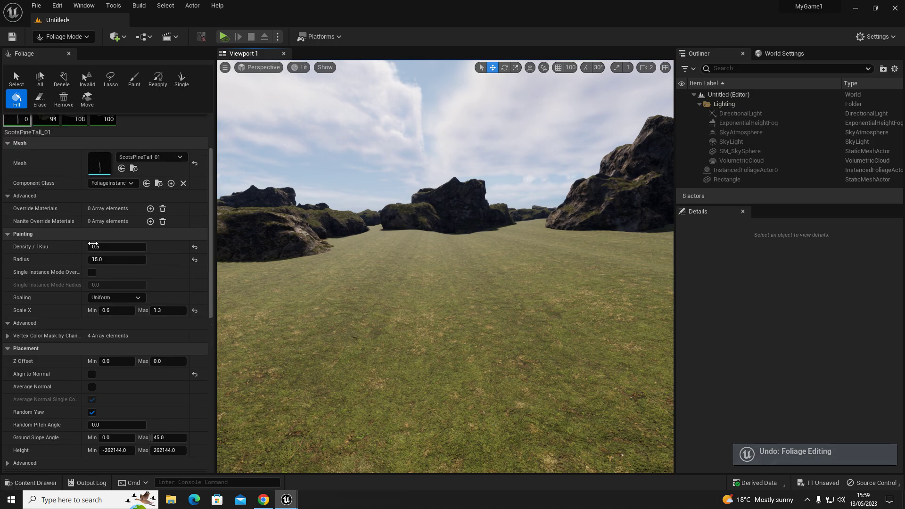
{"action": "left_click", "coordinate": [109, 247]}
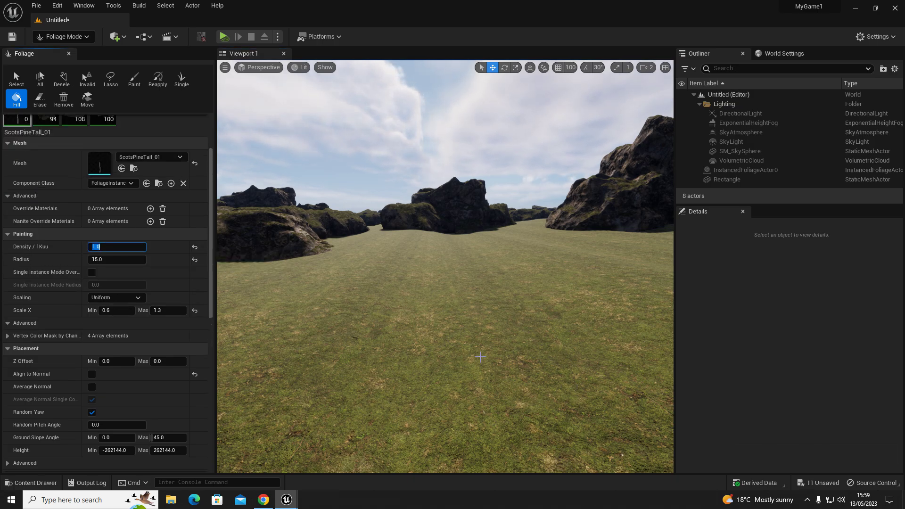
{"action": "left_click", "coordinate": [352, 340]}
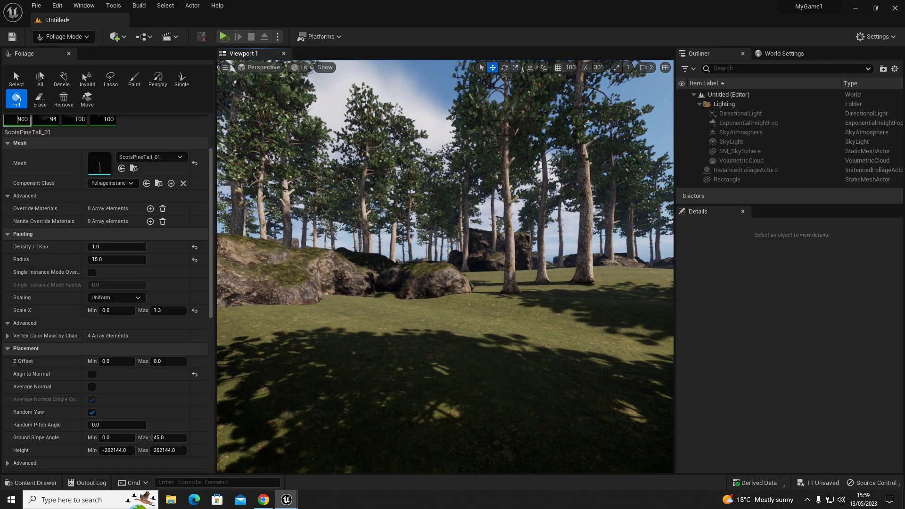
Examine the pine forest from ground level and open the ScotsPineTall_01 mesh in its editor to check its Nanite settings
{"action": "key", "text": "w"}
{"action": "right_click_drag", "start_coordinate": [352, 339], "coordinate": [276, 330]}
{"action": "key", "text": "s"}
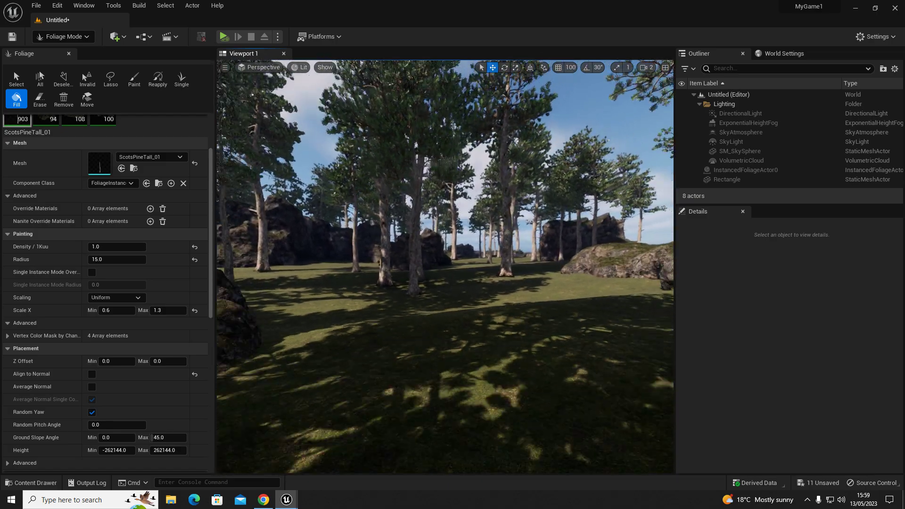
{"action": "key", "text": "w"}
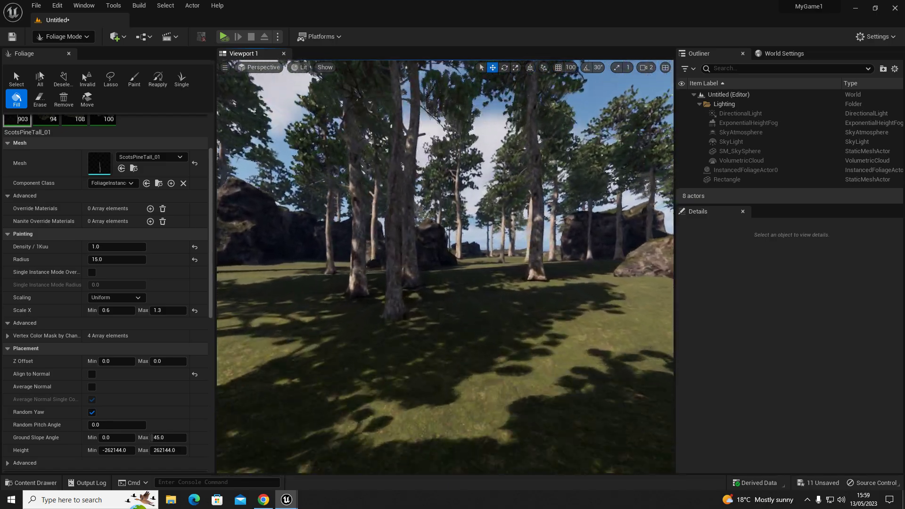
{"action": "mouse_move", "coordinate": [377, 265]}
{"action": "right_mouse_down"}
{"action": "mouse_move", "coordinate": [410, 266]}
{"action": "mouse_move", "coordinate": [384, 277]}
{"action": "right_mouse_up"}
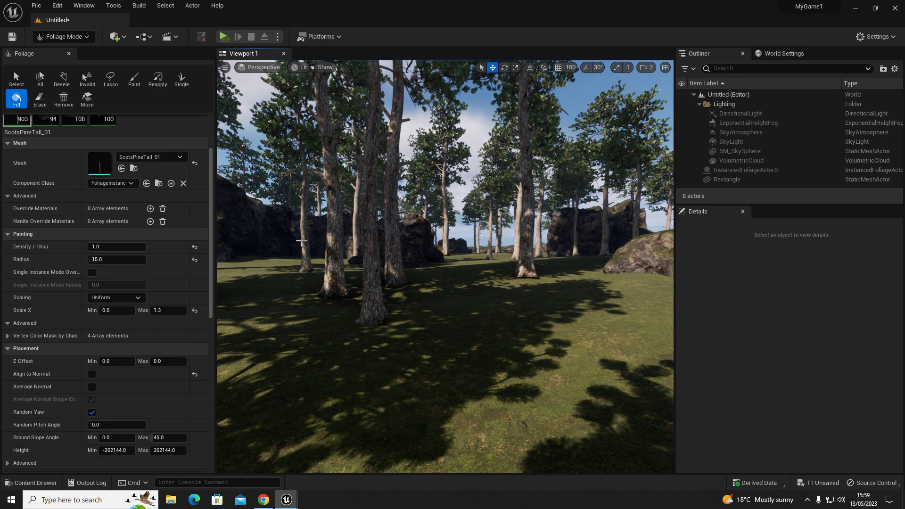
{"action": "double_click", "coordinate": [100, 163]}
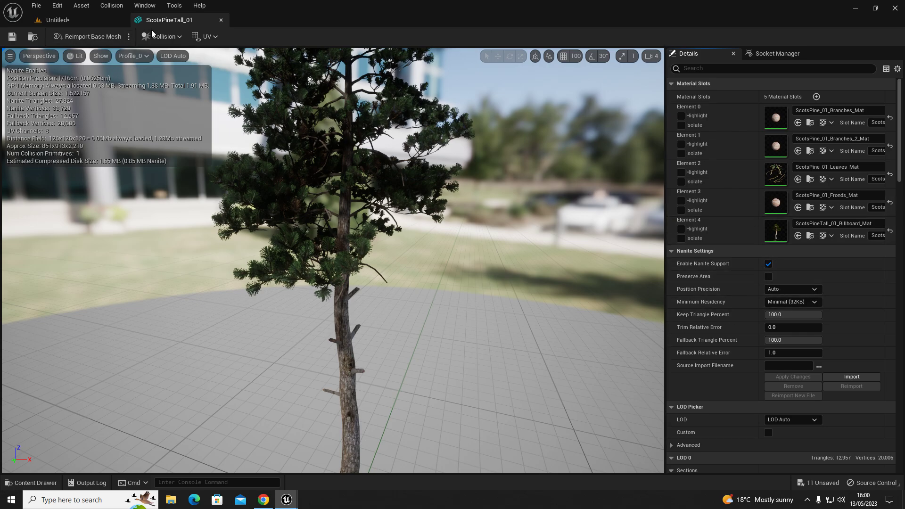
Close the pine mesh editor, switch to Selection mode and examine the forest from ground level
{"action": "left_click", "coordinate": [221, 20]}
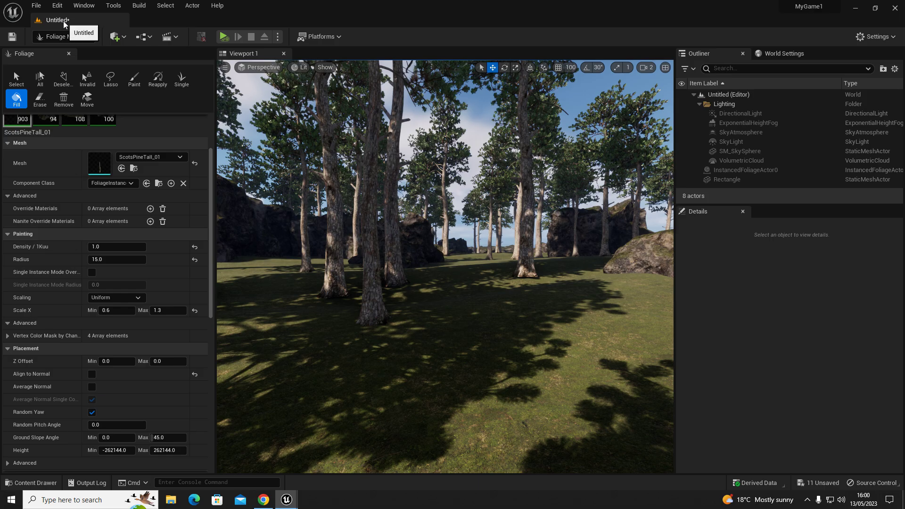
{"action": "right_click_drag", "start_coordinate": [437, 320], "coordinate": [465, 309]}
{"action": "key", "text": "w"}
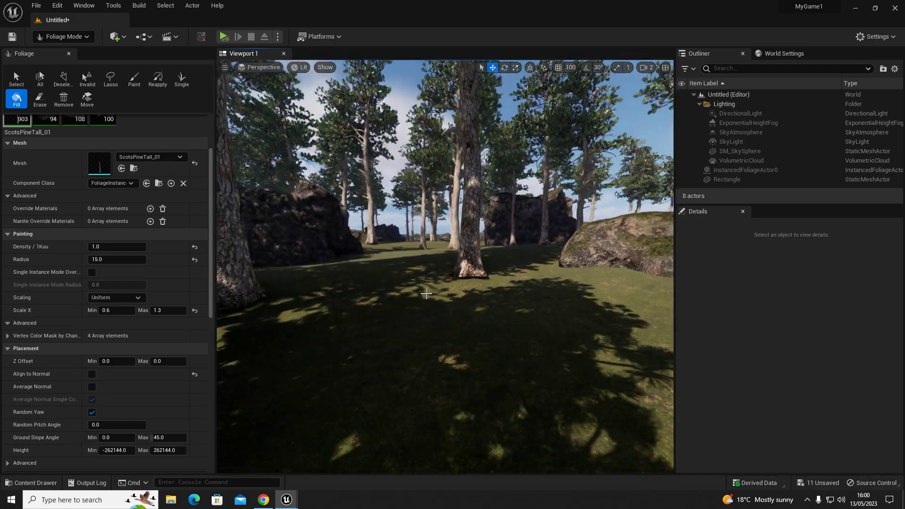
{"action": "left_click", "coordinate": [62, 36]}
{"action": "left_click", "coordinate": [67, 49]}
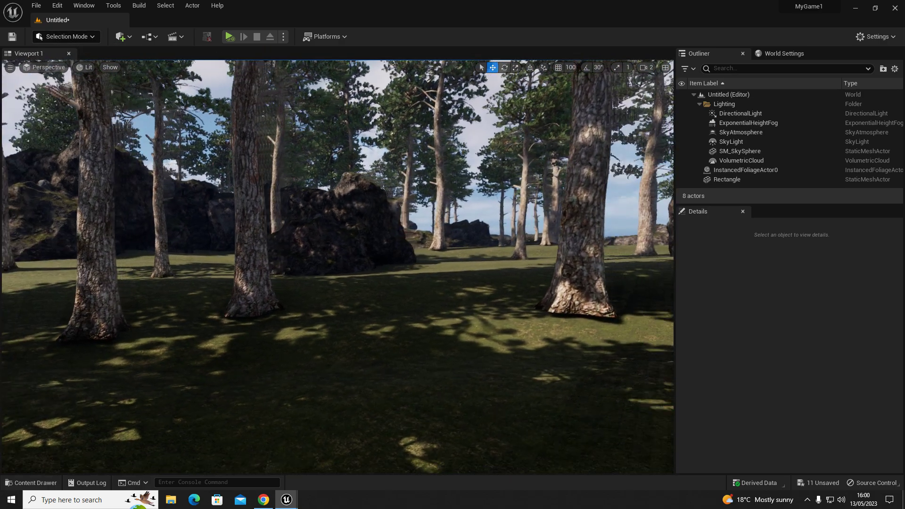
{"action": "right_click_drag", "start_coordinate": [467, 269], "coordinate": [500, 270]}
{"action": "left_click", "coordinate": [506, 255]}
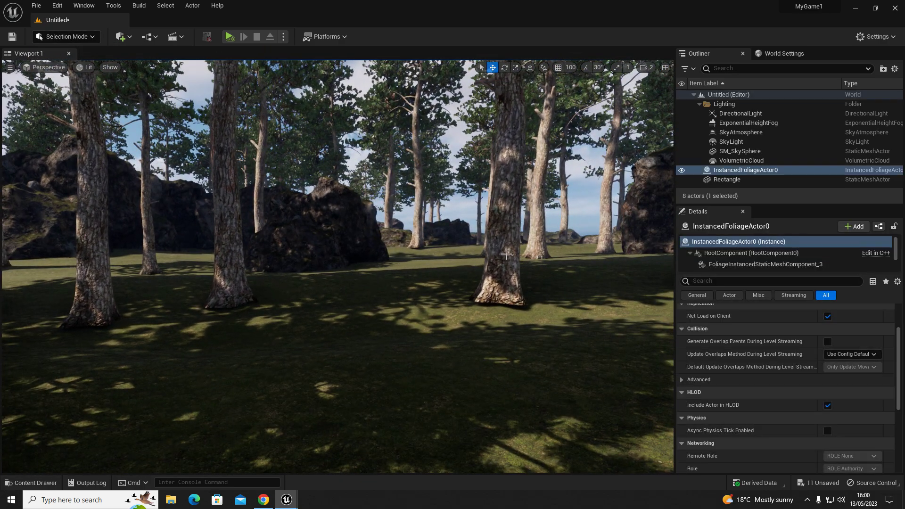
{"action": "right_click_drag", "start_coordinate": [202, 243], "coordinate": [439, 243]}
{"action": "mouse_move", "coordinate": [351, 248]}
{"action": "right_mouse_down"}
{"action": "mouse_move", "coordinate": [477, 264]}
{"action": "mouse_move", "coordinate": [495, 257]}
{"action": "mouse_move", "coordinate": [352, 248]}
{"action": "right_mouse_up"}
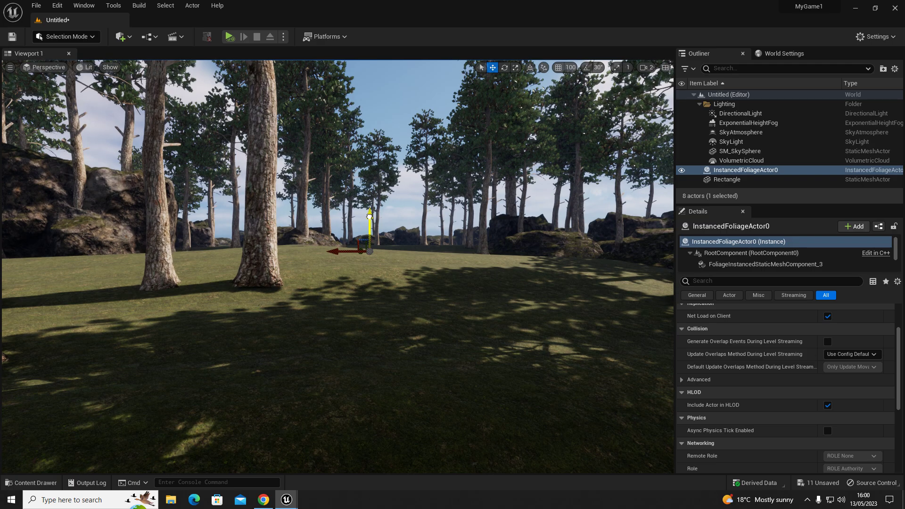
{"action": "scroll", "coordinate": [346, 306], "scroll_direction": "up", "scroll_amount": 6}
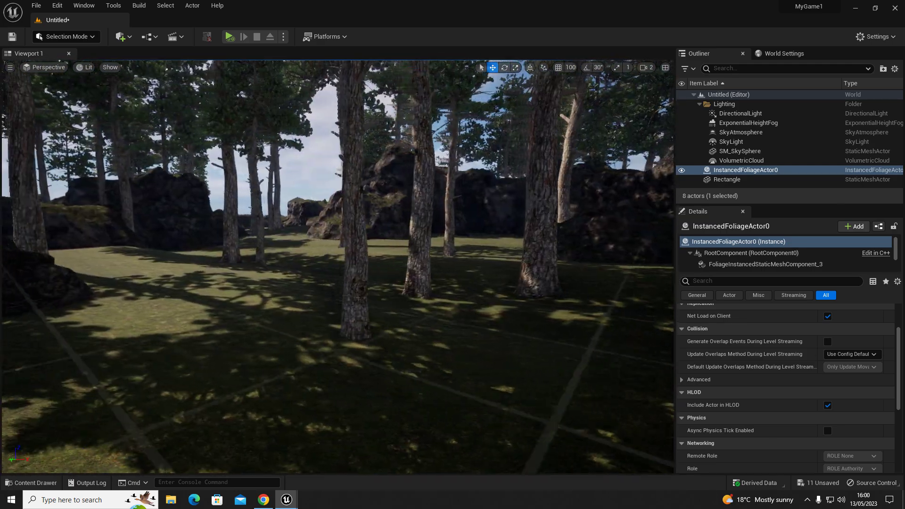
{"action": "right_click_drag", "start_coordinate": [347, 283], "coordinate": [330, 268]}
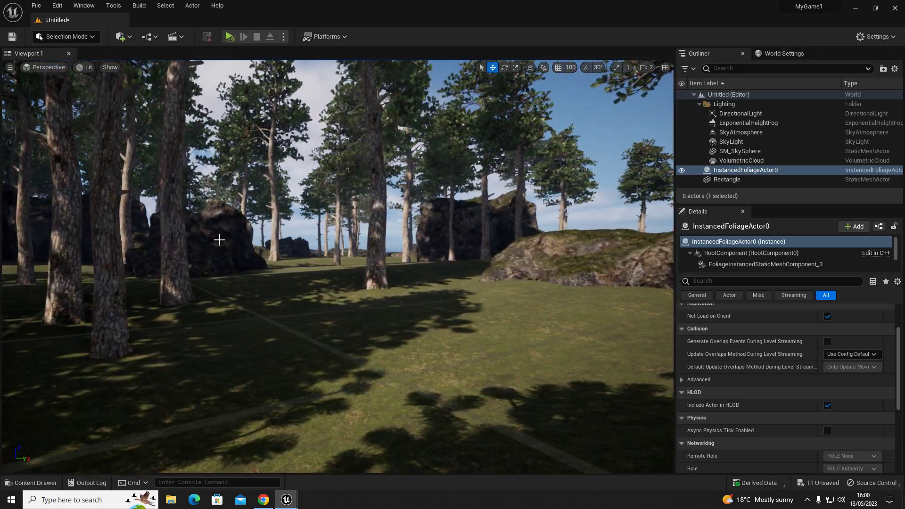
Return to Foliage mode and search the project content for "Fern"
{"action": "left_click", "coordinate": [71, 37]}
{"action": "left_click", "coordinate": [66, 71]}
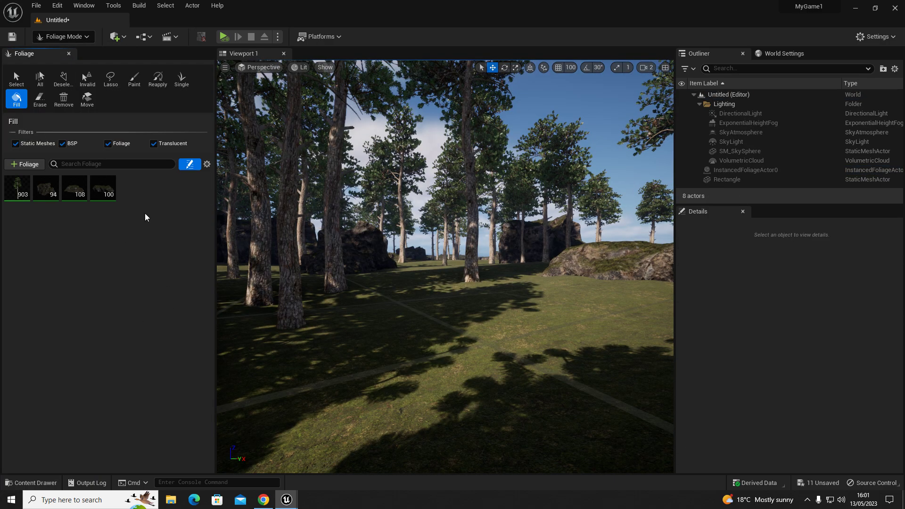
{"action": "key", "text": "ctrl+space"}
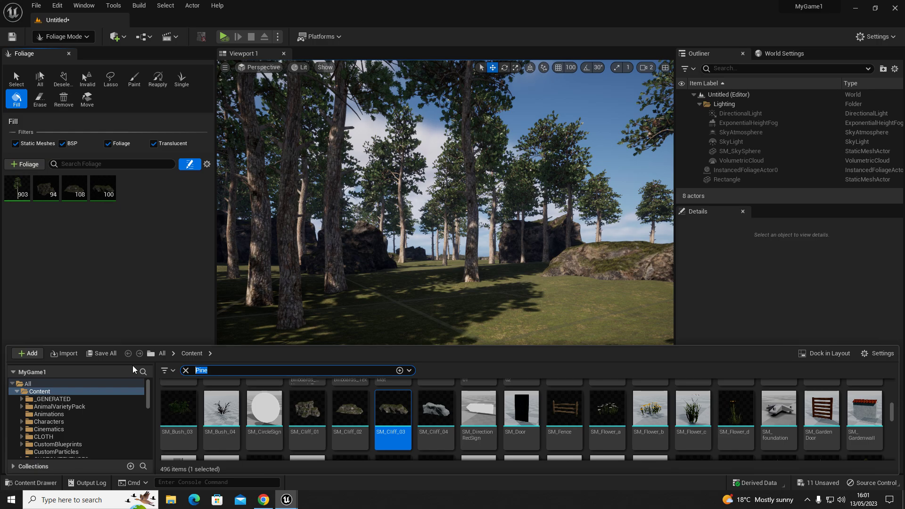
{"action": "type", "text": "Fern"}
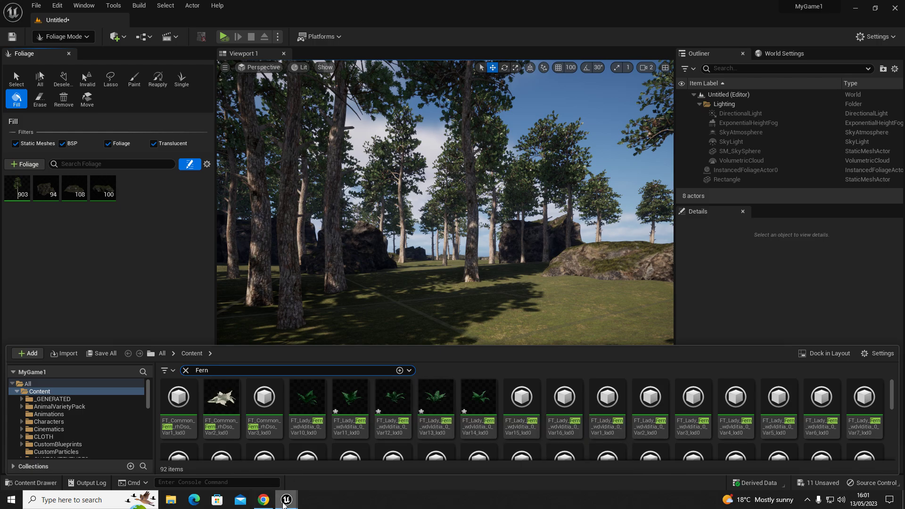
Look at the fern assets in Quixel Bridge and return to the level
{"action": "mouse_move", "coordinate": [286, 502]}
{"action": "left_click", "coordinate": [337, 455]}
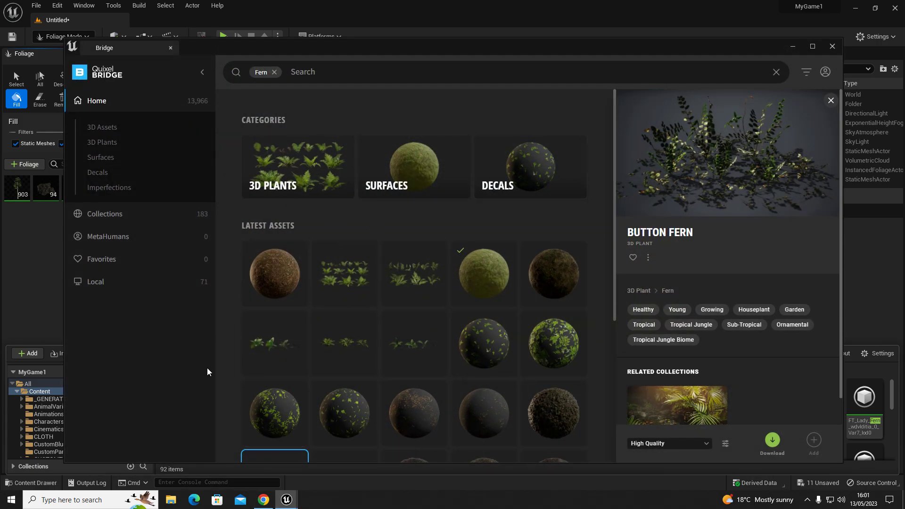
{"action": "left_click", "coordinate": [794, 48]}
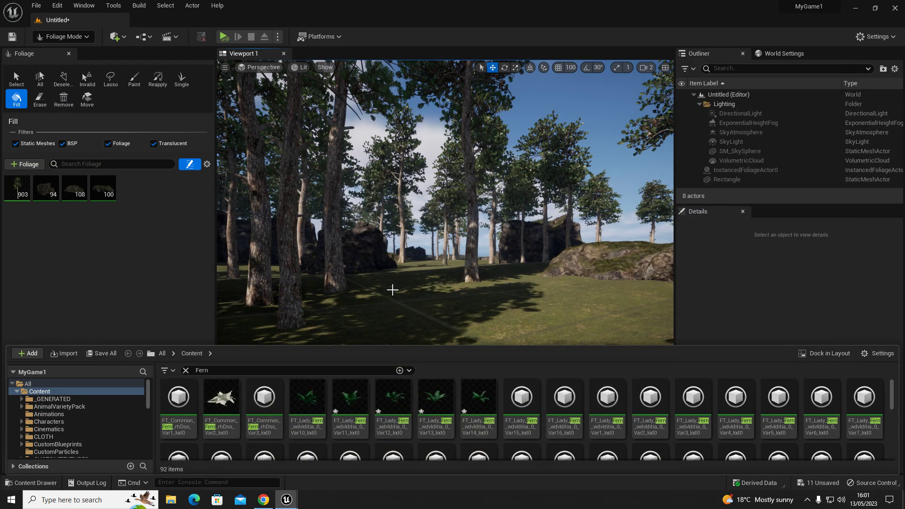
Add the Lady Fern variants Var10 to Var14 to the foliage types
{"action": "right_click_drag", "start_coordinate": [413, 285], "coordinate": [451, 319]}
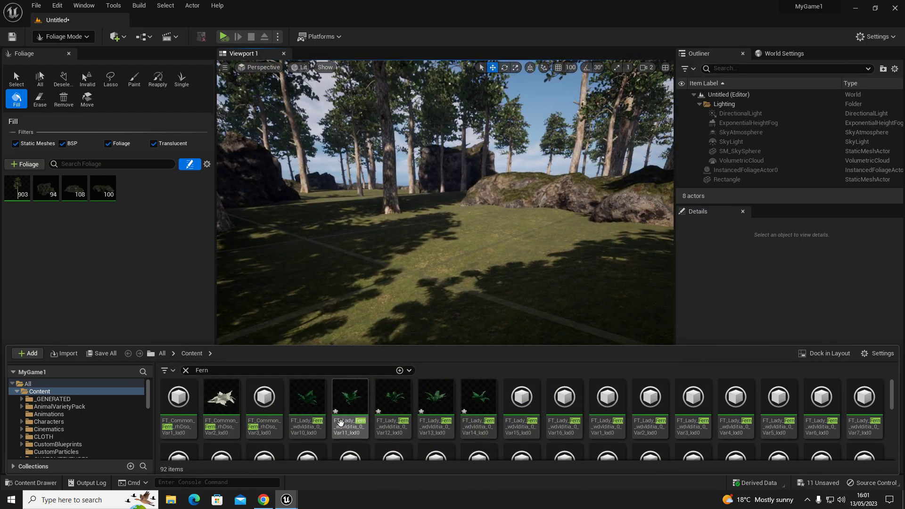
{"action": "left_click", "coordinate": [308, 413]}
{"action": "left_click", "coordinate": [479, 401], "text": "shift"}
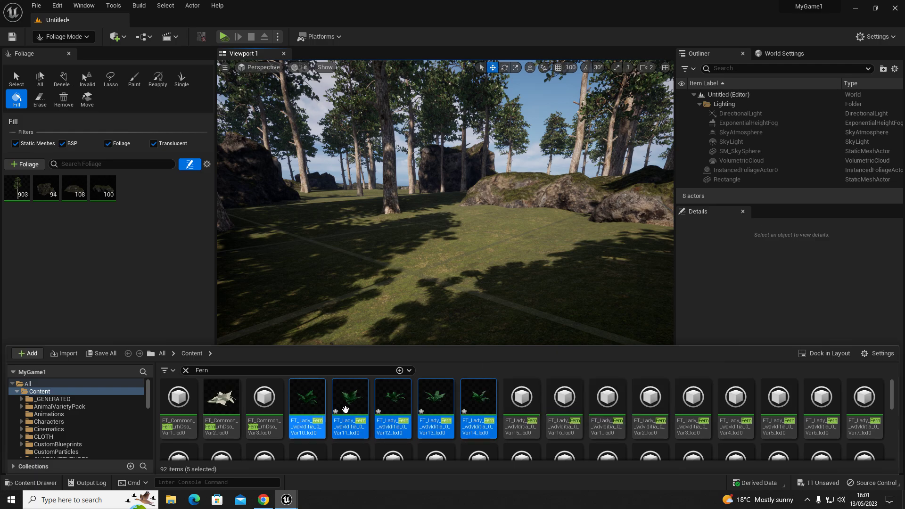
{"action": "left_click_drag", "start_coordinate": [325, 414], "coordinate": [152, 206]}
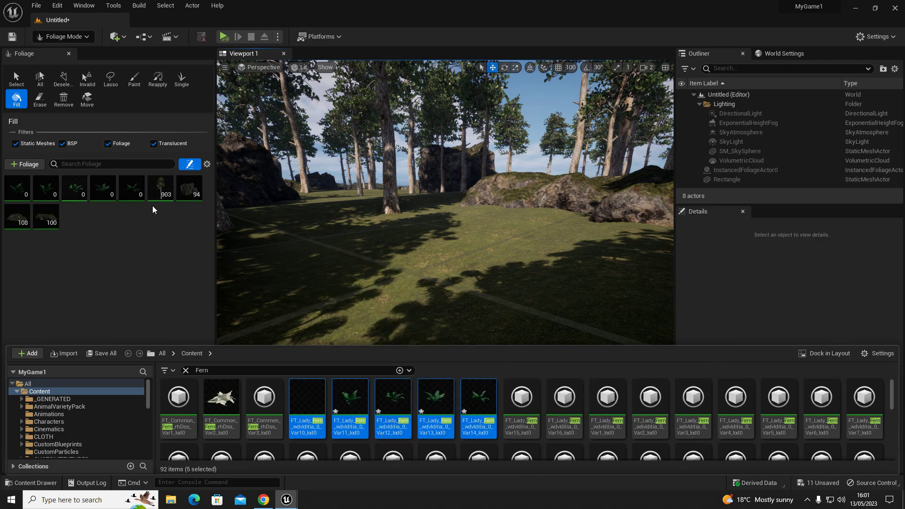
Select only the five fern foliage types and set their density per 1Kuu to 60 and radius to 15
{"action": "left_click", "coordinate": [11, 195]}
{"action": "key", "text": "ctrl+a"}
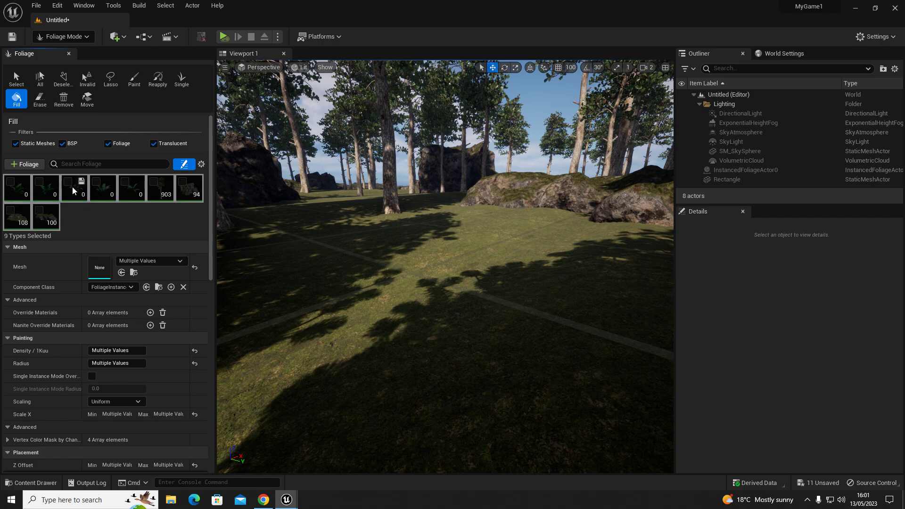
{"action": "left_click", "coordinate": [73, 186]}
{"action": "left_click", "coordinate": [131, 189], "text": "shift"}
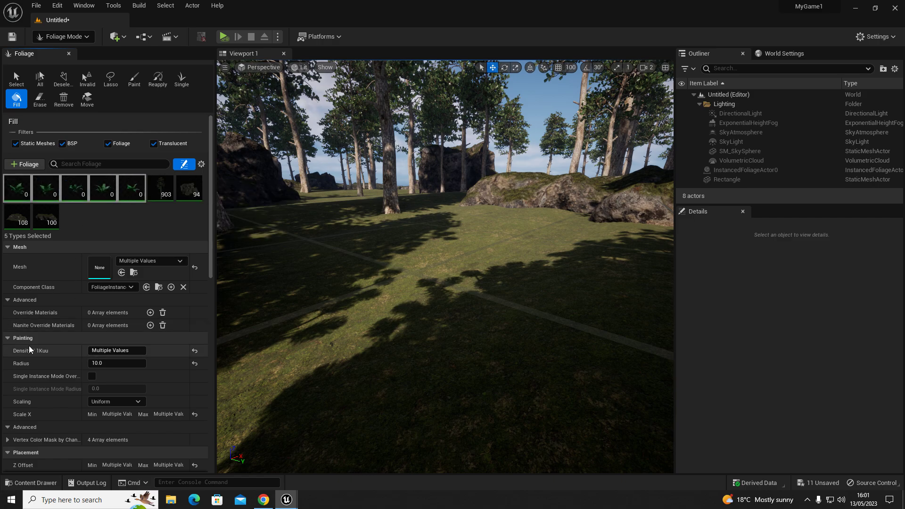
{"action": "left_click", "coordinate": [123, 349]}
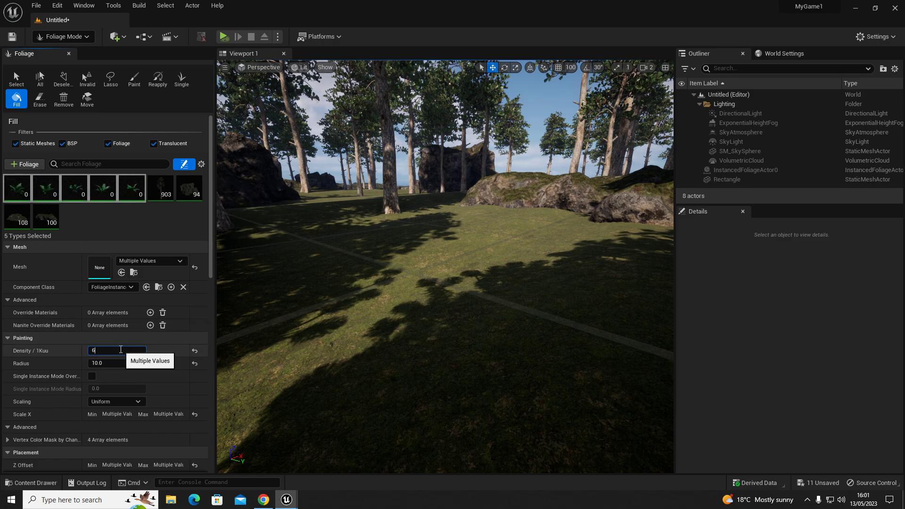
{"action": "left_click", "coordinate": [114, 362]}
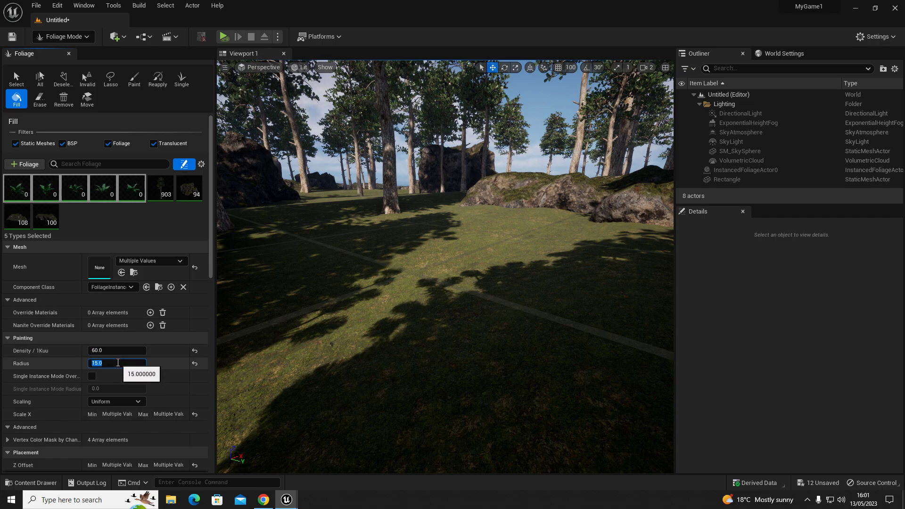
Set the ferns' Scale X range to a minimum of 1.0 and a maximum of 1.6
{"action": "scroll", "coordinate": [116, 365], "scroll_direction": "down", "scroll_amount": 2}
{"action": "left_click", "coordinate": [113, 385]}
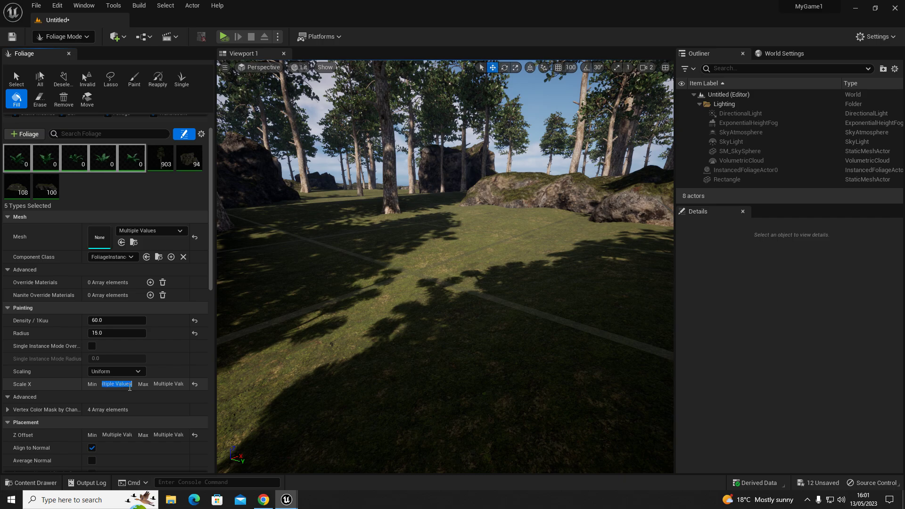
{"action": "type", "text": "1"}
{"action": "key", "text": "Tab"}
{"action": "type", "text": "1.6"}
{"action": "key", "text": "Tab"}
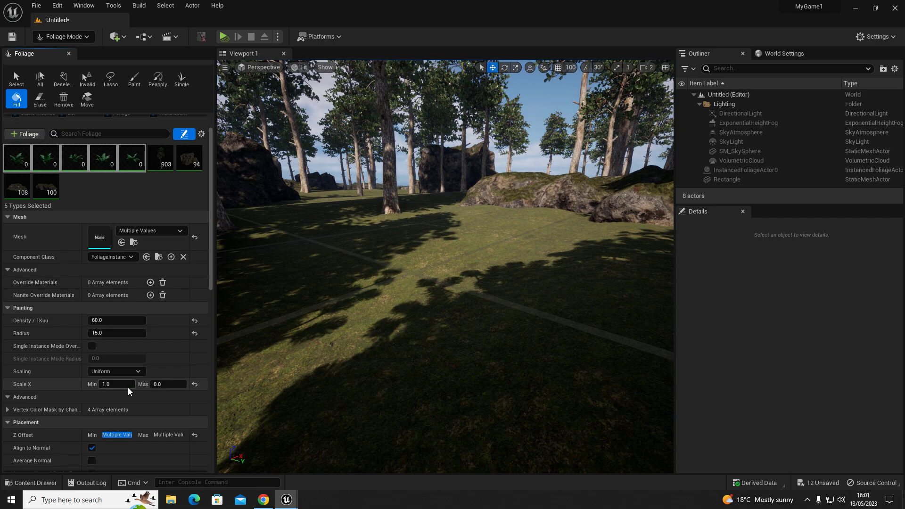
Examine the ferns' placement, cull distance and shadow settings
{"action": "scroll", "coordinate": [129, 393], "scroll_direction": "down", "scroll_amount": 4}
{"action": "scroll", "coordinate": [113, 375], "scroll_direction": "down", "scroll_amount": 4}
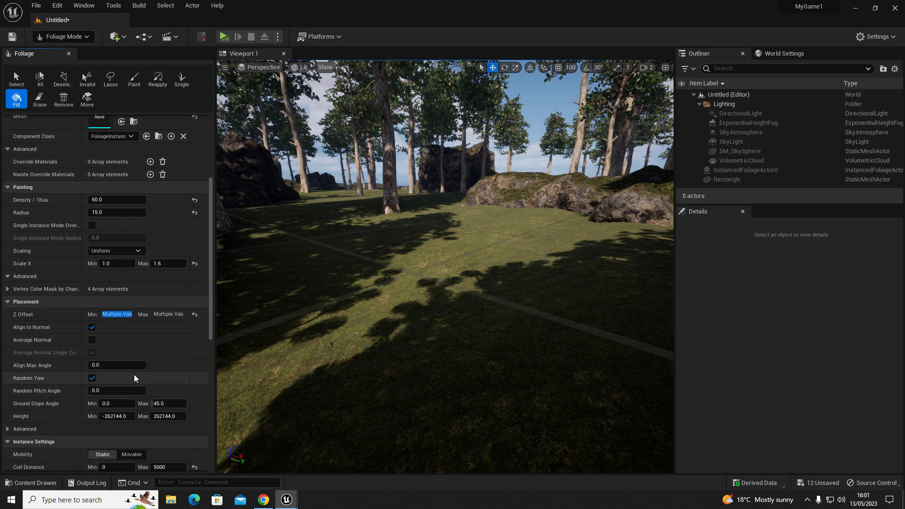
{"action": "scroll", "coordinate": [158, 375], "scroll_direction": "down", "scroll_amount": 7}
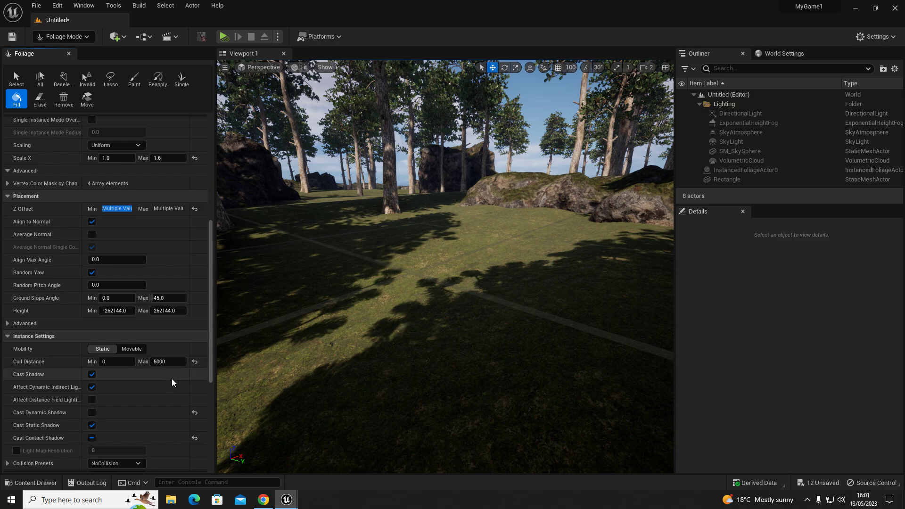
{"action": "left_click", "coordinate": [169, 361]}
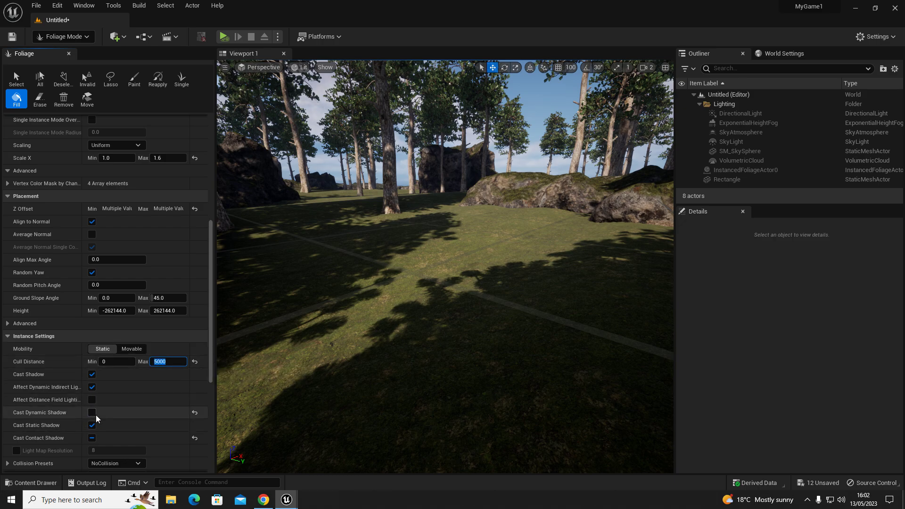
Try filling the ground with the ferns at density 60 and undo the fill
{"action": "left_click", "coordinate": [403, 278]}
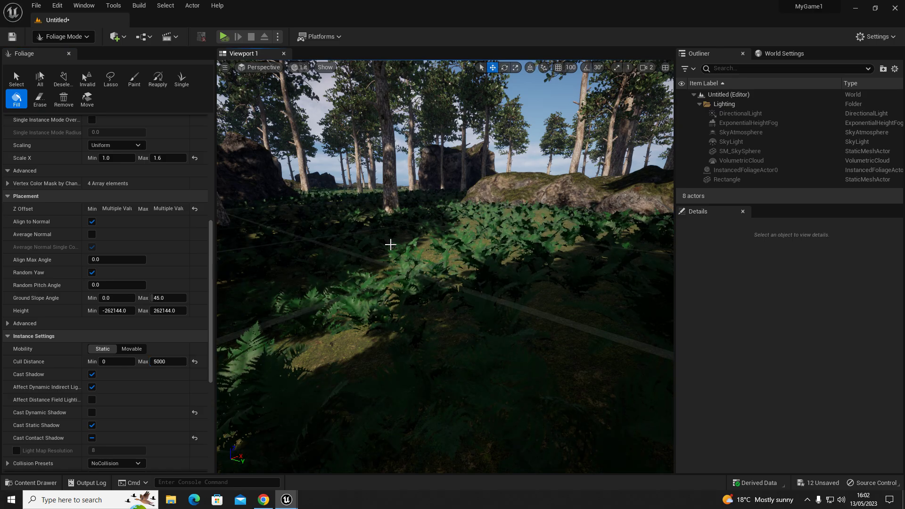
{"action": "right_click_drag", "start_coordinate": [392, 246], "coordinate": [448, 290]}
{"action": "key", "text": "ctrl+z"}
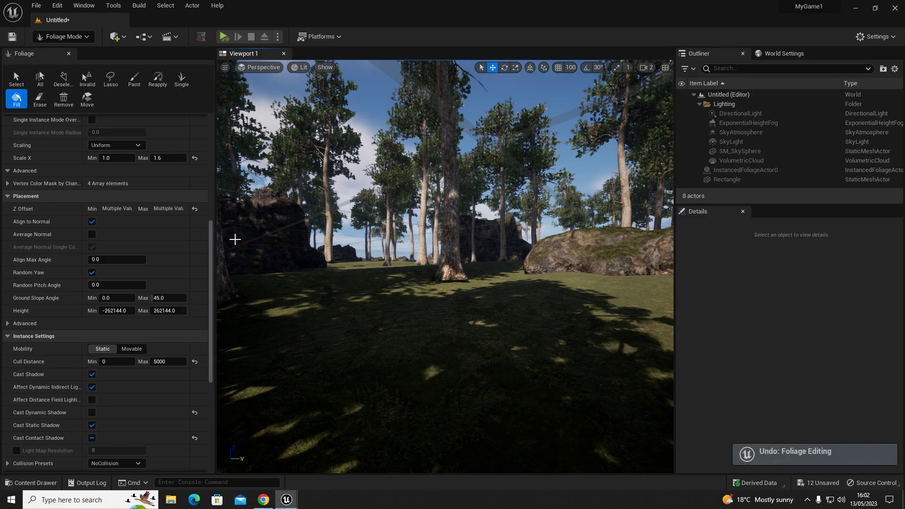
Set the five ferns' density per 1Kuu to 40 and their radius to 20
{"action": "scroll", "coordinate": [132, 221], "scroll_direction": "up", "scroll_amount": 5}
{"action": "left_click", "coordinate": [141, 245]}
{"action": "type", "text": "40"}
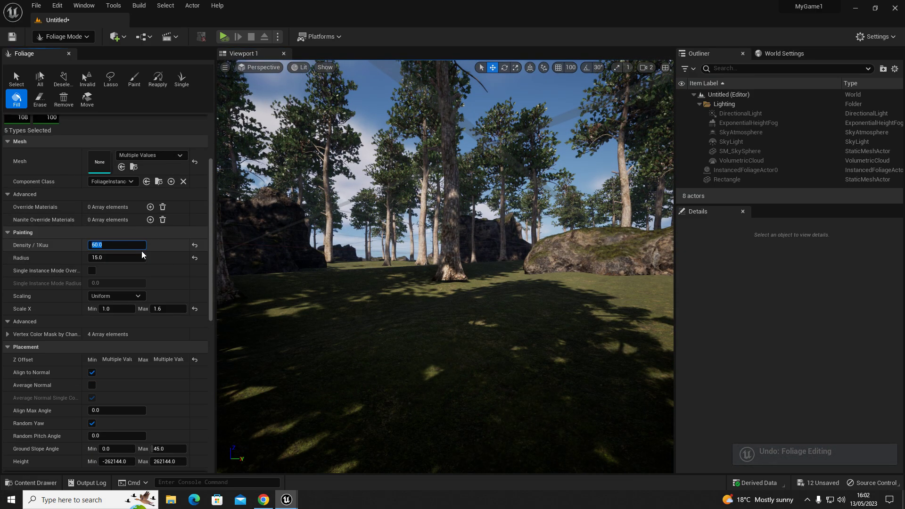
{"action": "key", "text": "Return"}
{"action": "key", "text": "Tab"}
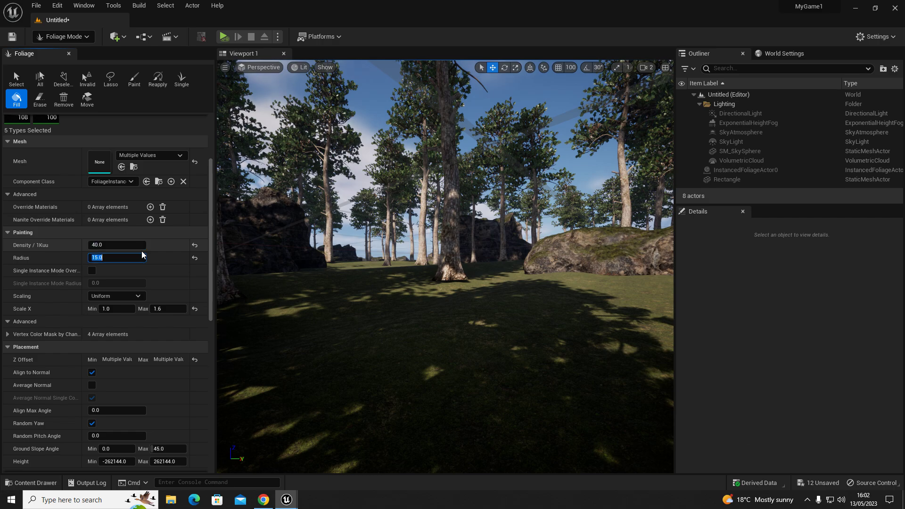
{"action": "type", "text": "20"}
{"action": "key", "text": "Return"}
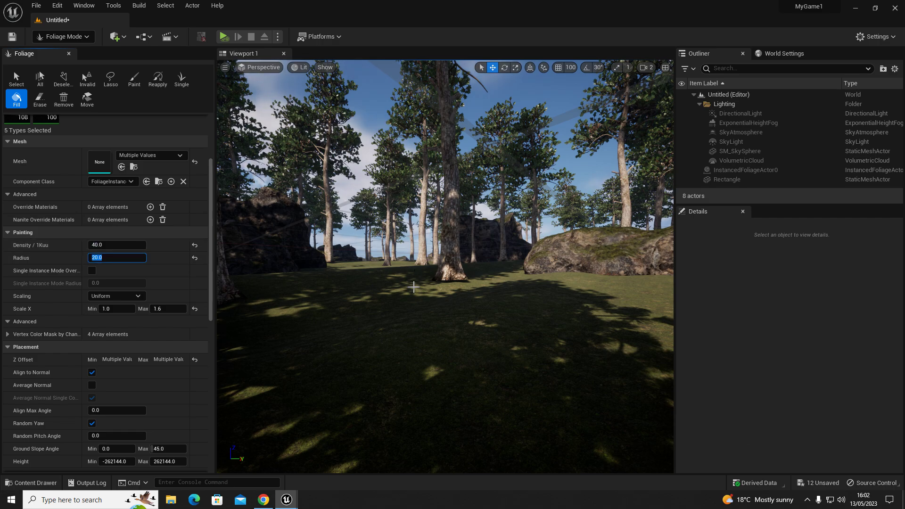
Fill the ground mesh with the five fern types and view the fern cover among the pines
{"action": "key", "text": "d"}
{"action": "right_click_drag", "start_coordinate": [425, 330], "coordinate": [801, 322]}
{"action": "left_click", "coordinate": [424, 329]}
{"action": "key", "text": "w"}
{"action": "key", "text": "w"}
{"action": "key", "text": "w"}
{"action": "right_click_drag", "start_coordinate": [389, 364], "coordinate": [639, 364]}
Deselect all foliage types
{"action": "scroll", "coordinate": [125, 264], "scroll_direction": "up", "scroll_amount": 3}
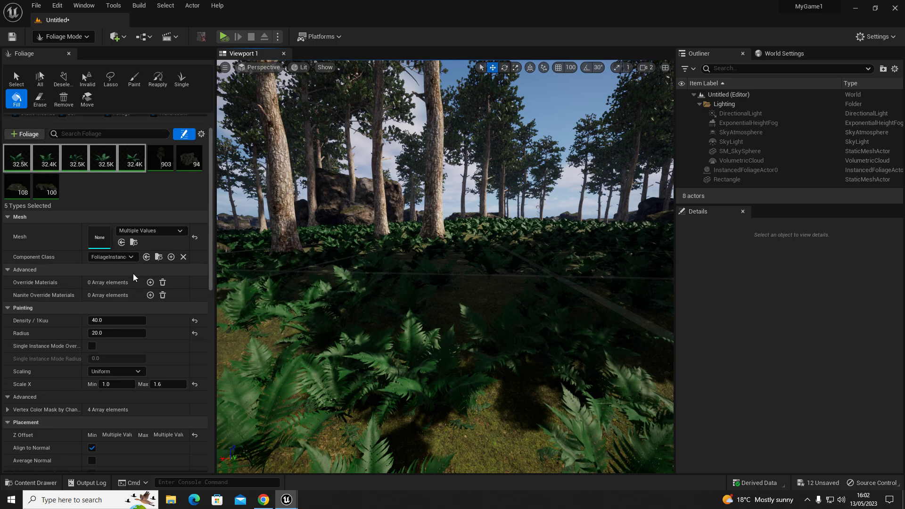
{"action": "left_click", "coordinate": [77, 221]}
{"action": "key", "text": "ctrl+a"}
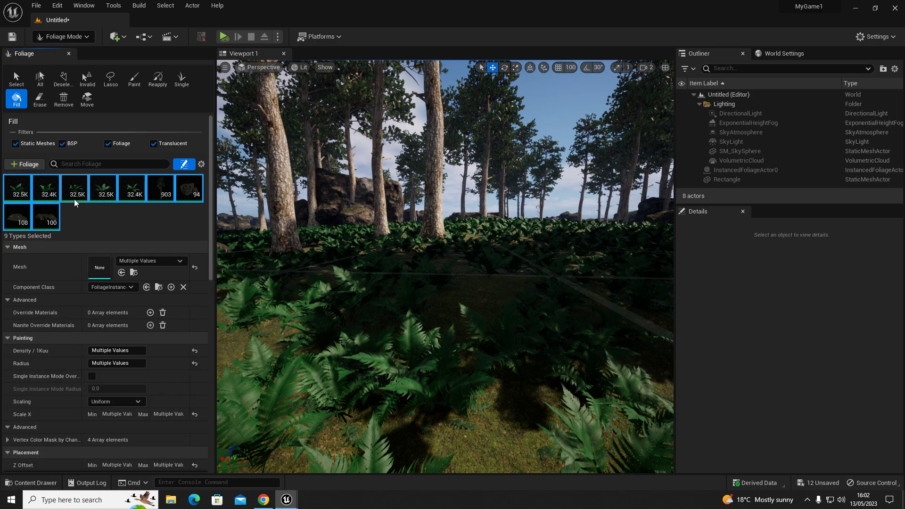
{"action": "left_click", "coordinate": [86, 218]}
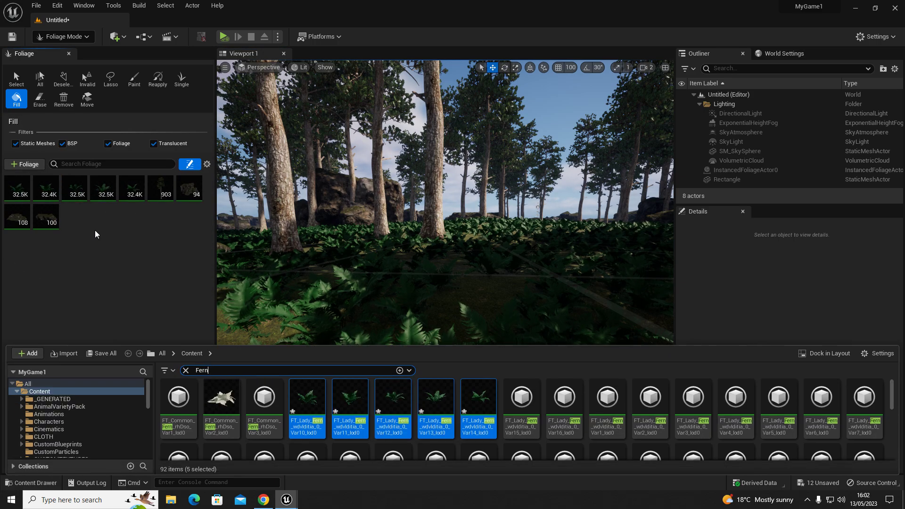
Search the project content for "ground cover"
{"action": "key", "text": "ctrl+space"}
{"action": "double_click", "coordinate": [203, 370]}
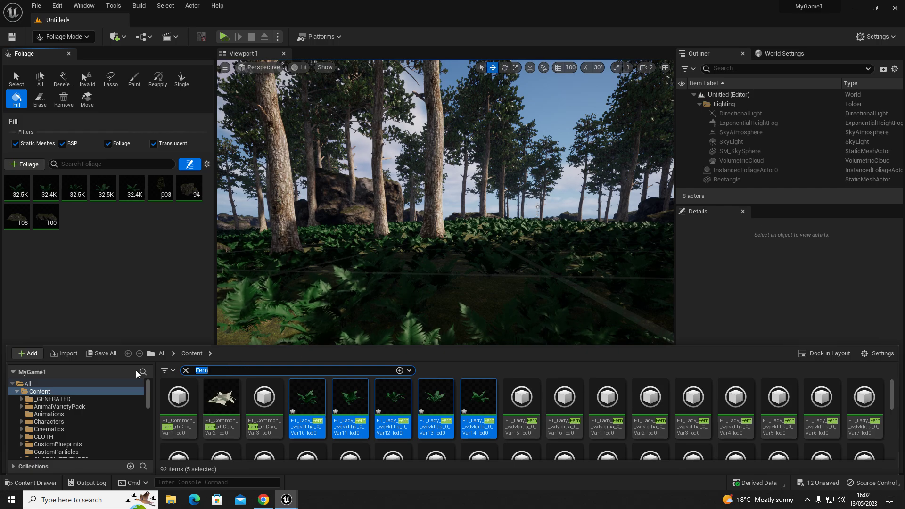
{"action": "type", "text": "ground"}
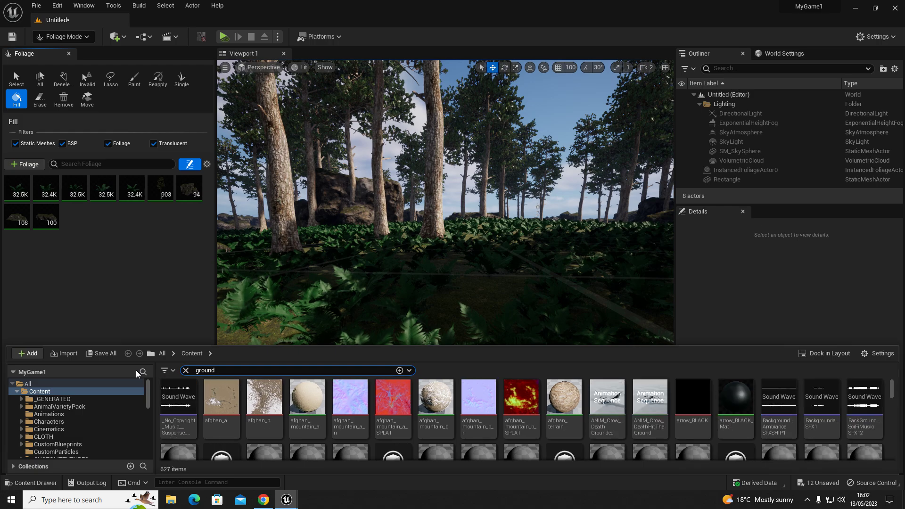
{"action": "type", "text": " cover"}
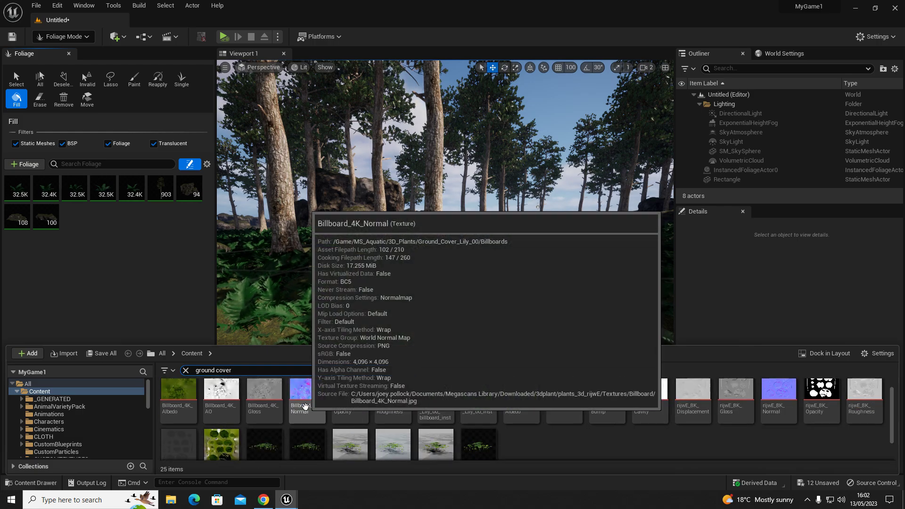
Add the ground cover lily meshes rijwE_Var1_LOD0_1 and rijwE_Var3_LOD0_3 to the foliage types
{"action": "scroll", "coordinate": [471, 420], "scroll_direction": "down", "scroll_amount": 2}
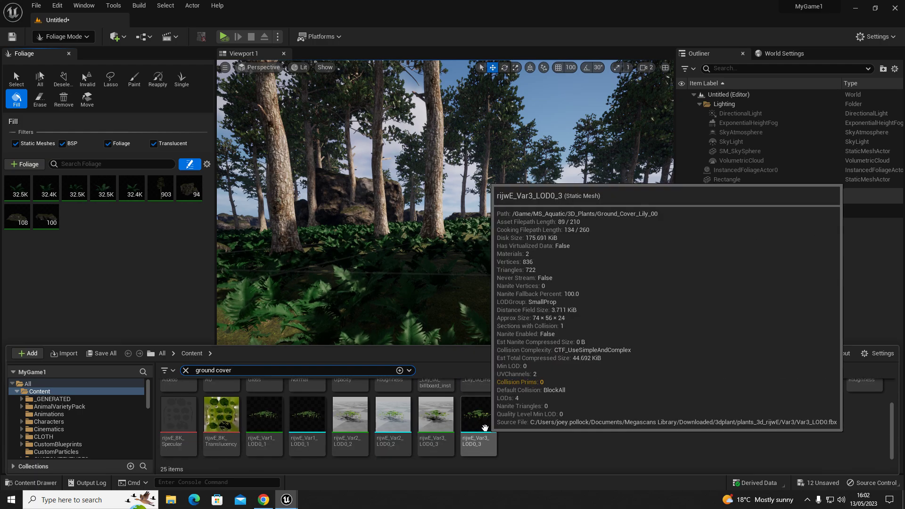
{"action": "left_click", "coordinate": [484, 425]}
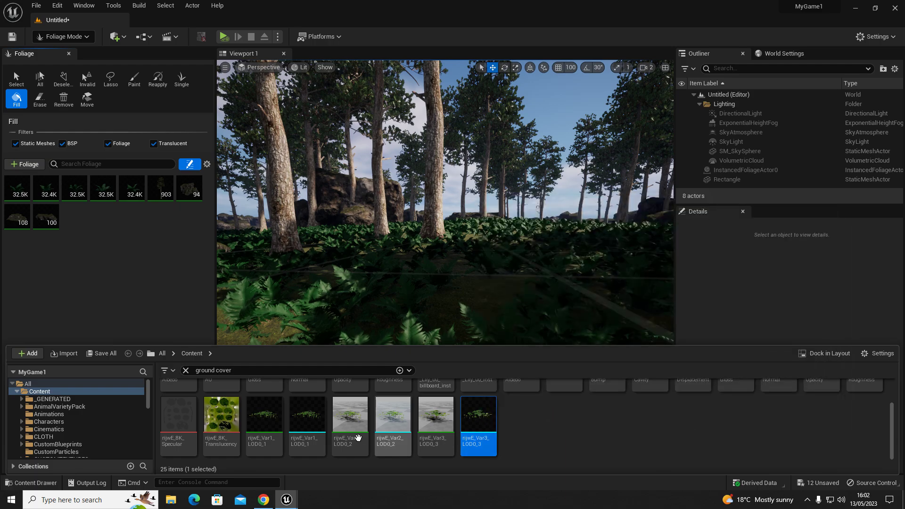
{"action": "left_click", "coordinate": [307, 429]}
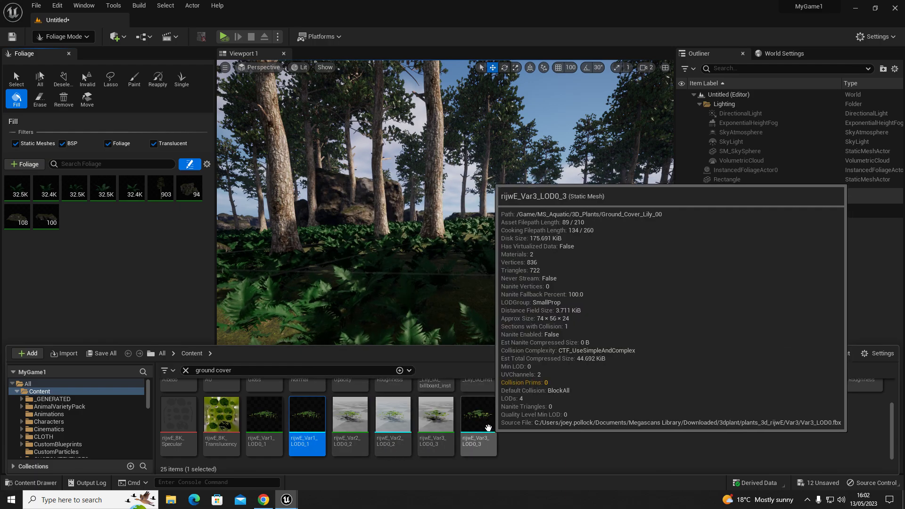
{"action": "left_click", "coordinate": [482, 433]}
{"action": "left_click", "coordinate": [307, 423], "text": "ctrl"}
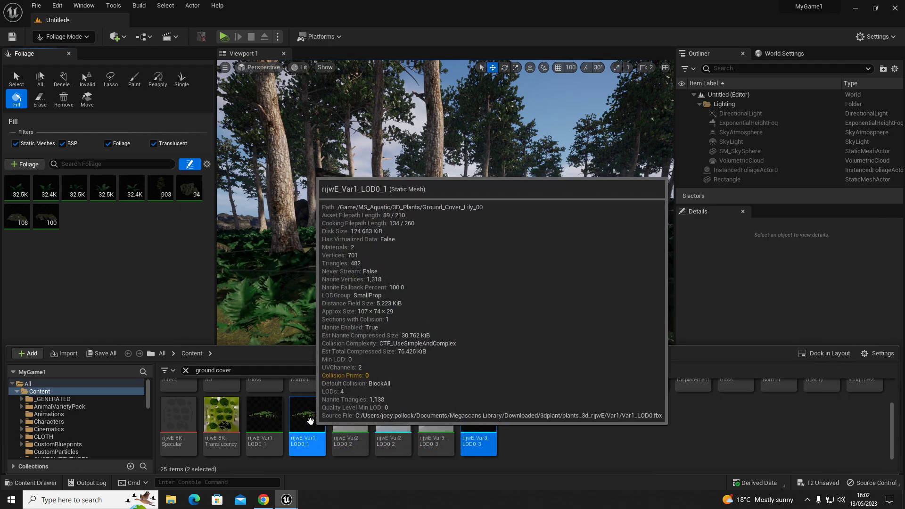
{"action": "left_click_drag", "start_coordinate": [306, 423], "coordinate": [64, 281]}
Set the two ground cover types' density per 1Kuu to 90, radius to 2 and Scale X range to 0.2–1.3
{"action": "left_click", "coordinate": [161, 189]}
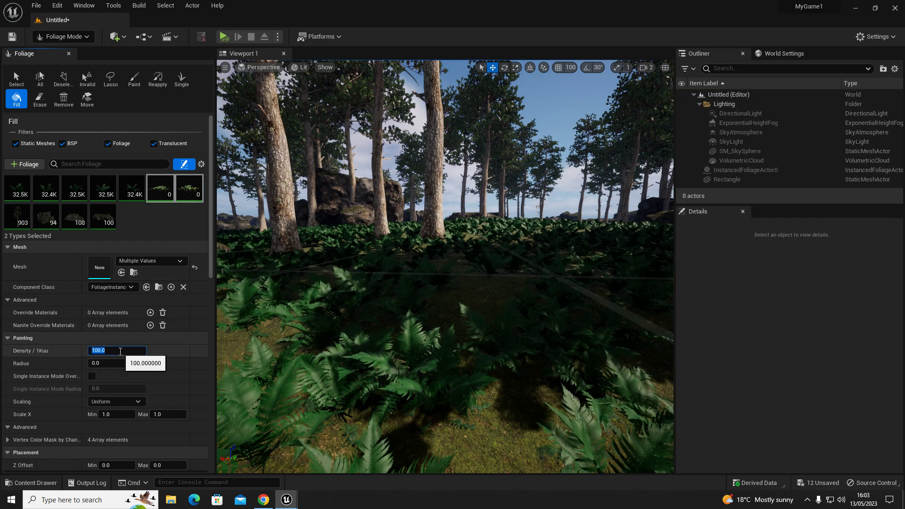
{"action": "type", "text": "2"}
{"action": "key", "text": "Return"}
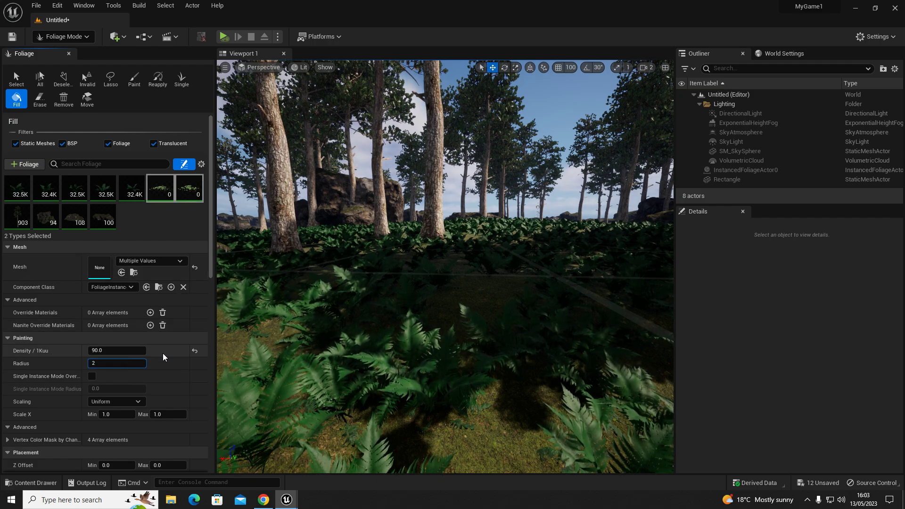
{"action": "scroll", "coordinate": [91, 330], "scroll_direction": "down", "scroll_amount": 5}
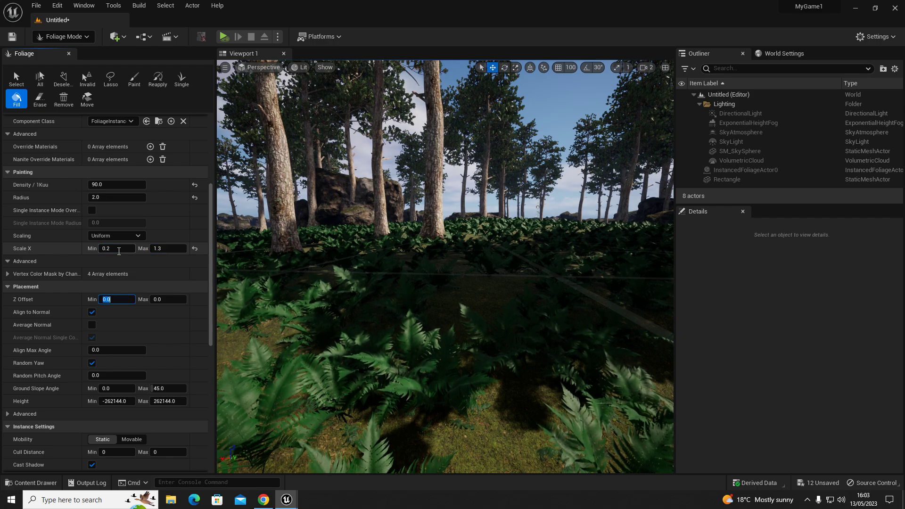
Set the ground cover types' maximum cull distance to 3000 and turn off their shadow casting
{"action": "scroll", "coordinate": [139, 302], "scroll_direction": "down", "scroll_amount": 4}
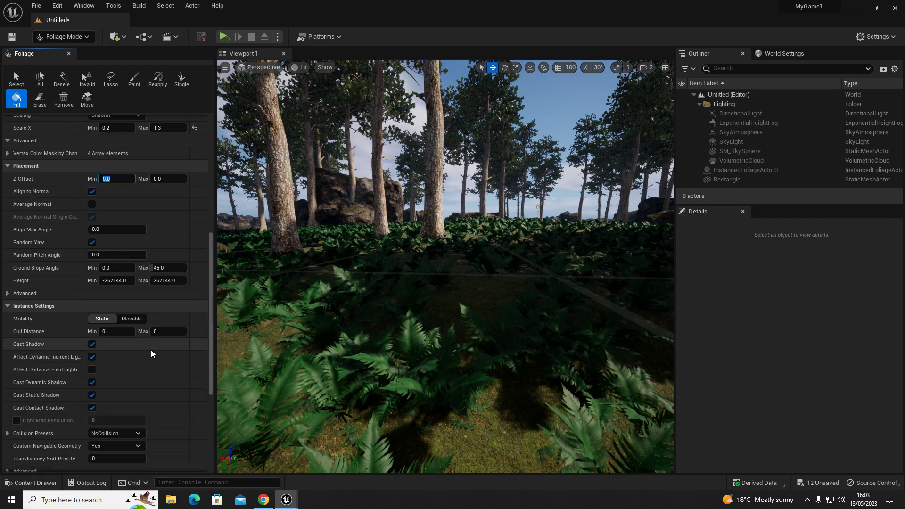
{"action": "left_click", "coordinate": [184, 332]}
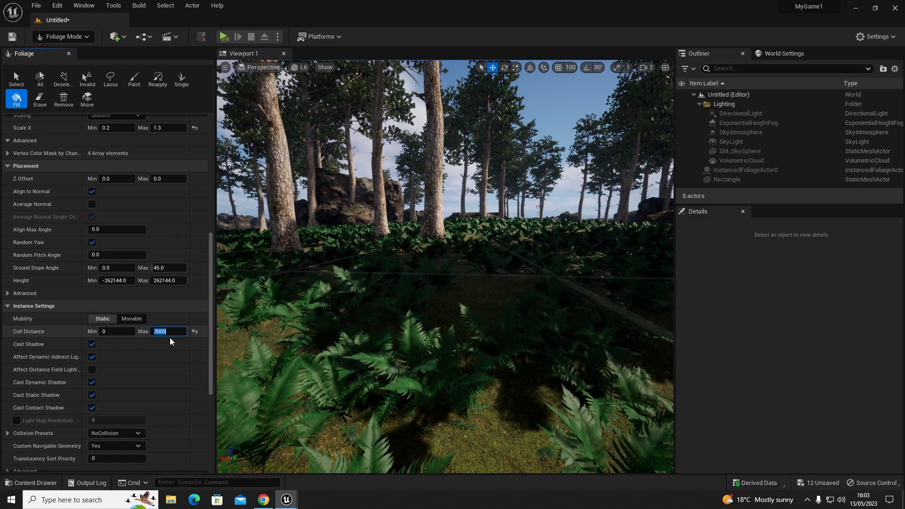
{"action": "left_click", "coordinate": [92, 344]}
Fill the ground mesh with the two ground cover types and view the plants up close among the ferns
{"action": "right_click_drag", "start_coordinate": [348, 335], "coordinate": [330, 333]}
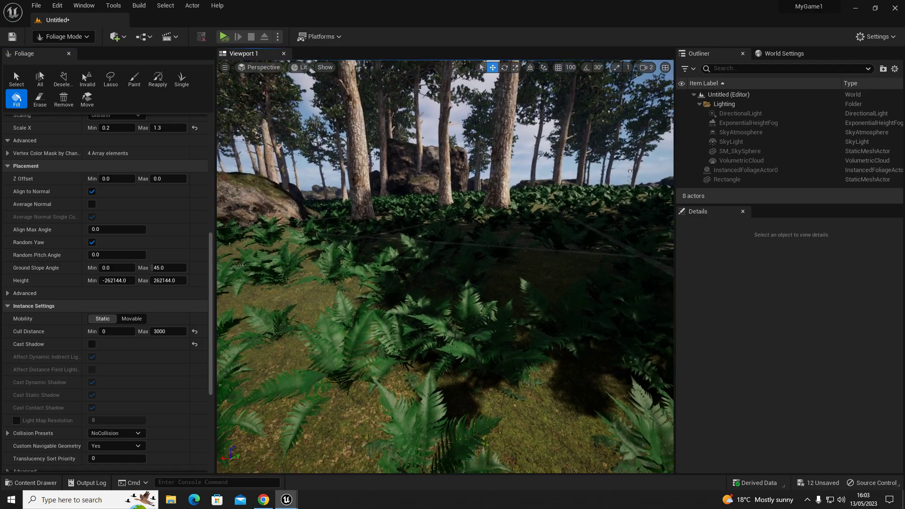
{"action": "right_click_drag", "start_coordinate": [503, 399], "coordinate": [542, 413]}
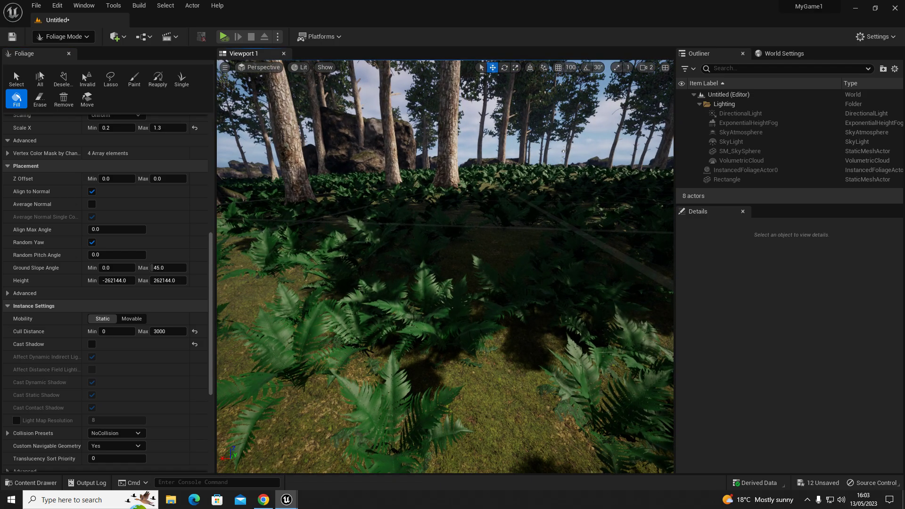
{"action": "right_click_drag", "start_coordinate": [564, 152], "coordinate": [385, 130]}
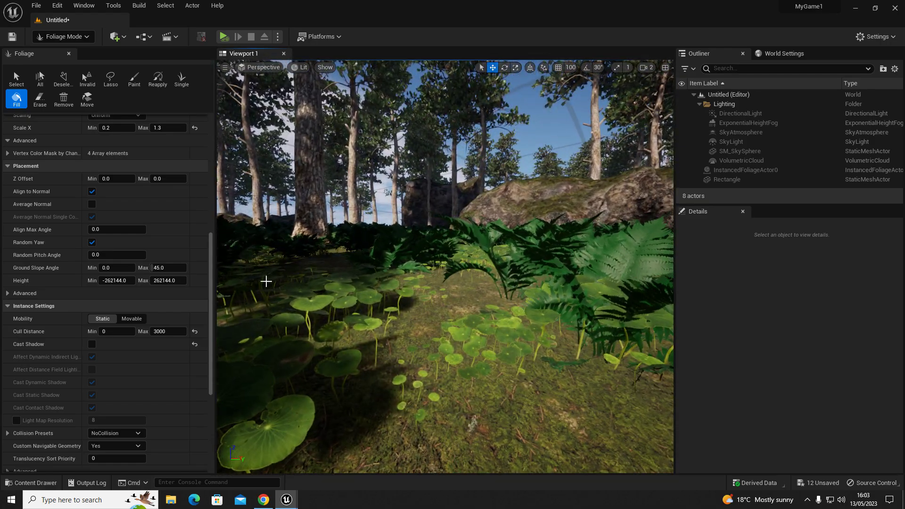
Turn shadow casting on for the ground cover types to compare the look, and turn it off again
{"action": "left_click", "coordinate": [92, 344]}
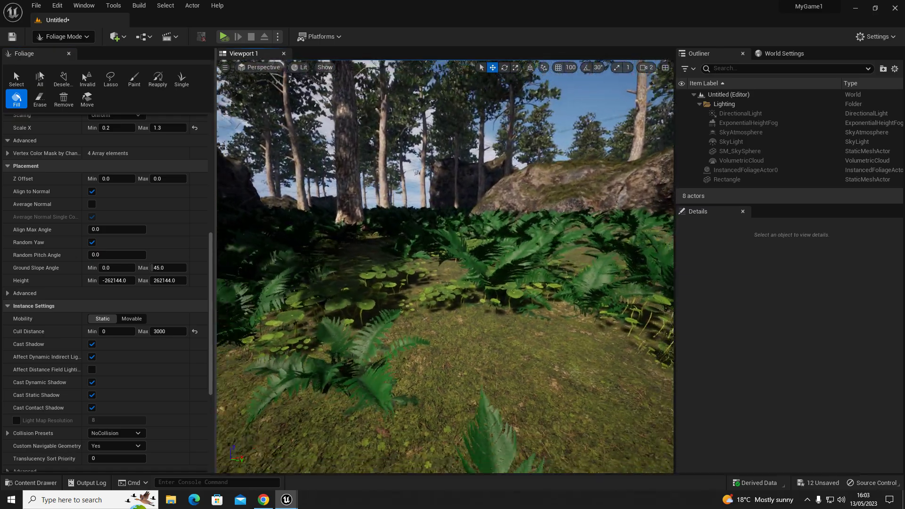
{"action": "right_click_drag", "start_coordinate": [373, 323], "coordinate": [374, 323]}
{"action": "key", "text": "a"}
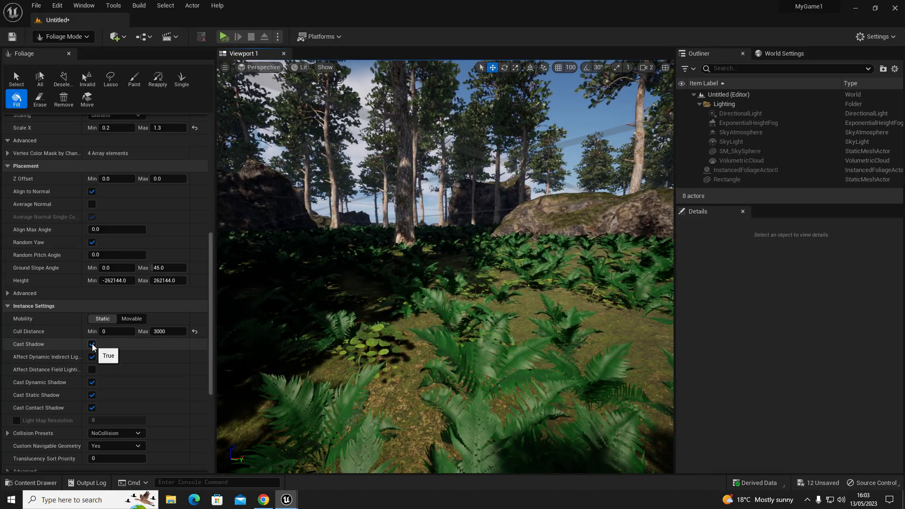
{"action": "left_click", "coordinate": [92, 344]}
{"action": "key", "text": "w"}
{"action": "right_click_drag", "start_coordinate": [374, 322], "coordinate": [294, 321]}
{"action": "key", "text": "a"}
{"action": "right_click_drag", "start_coordinate": [424, 319], "coordinate": [421, 319]}
{"action": "key", "text": "d"}
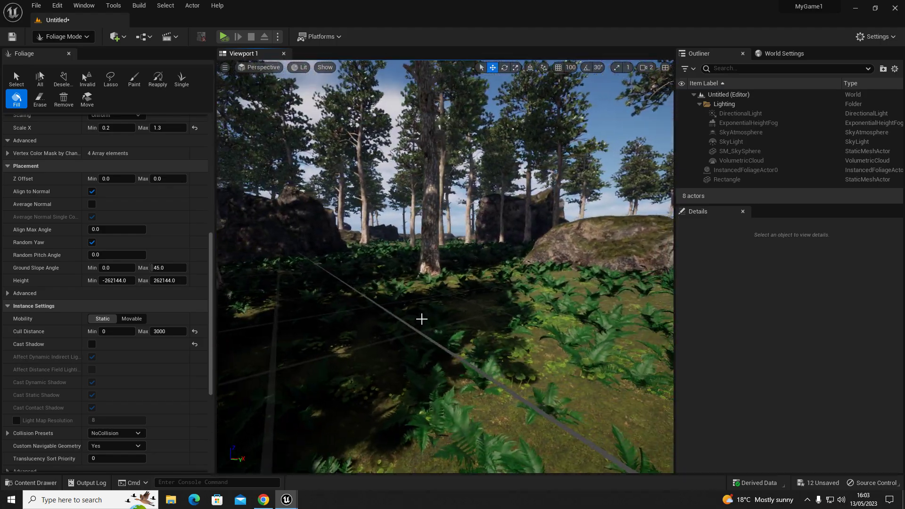
Deselect the foliage types, search the project content for "Stick" and add the StickLock_a mesh as a foliage type
{"action": "scroll", "coordinate": [160, 269], "scroll_direction": "up", "scroll_amount": 12}
{"action": "left_click", "coordinate": [145, 220]}
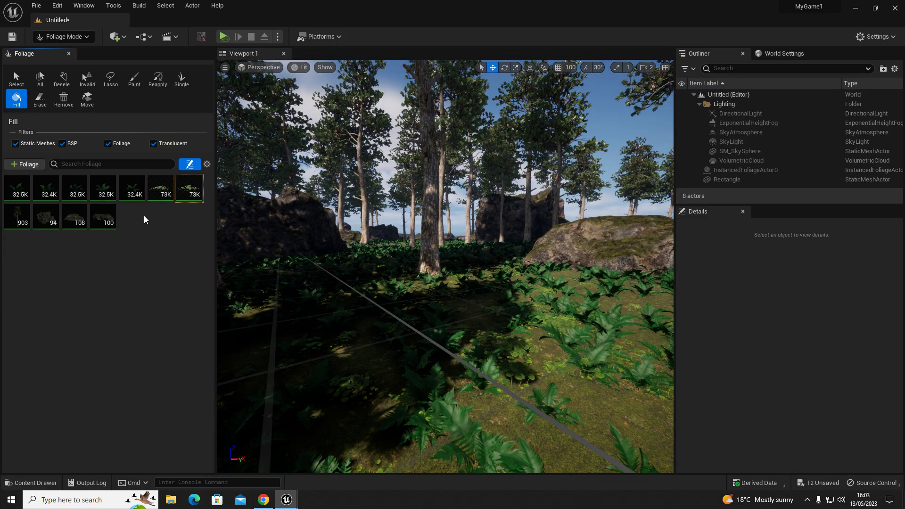
{"action": "key", "text": "ctrl+space"}
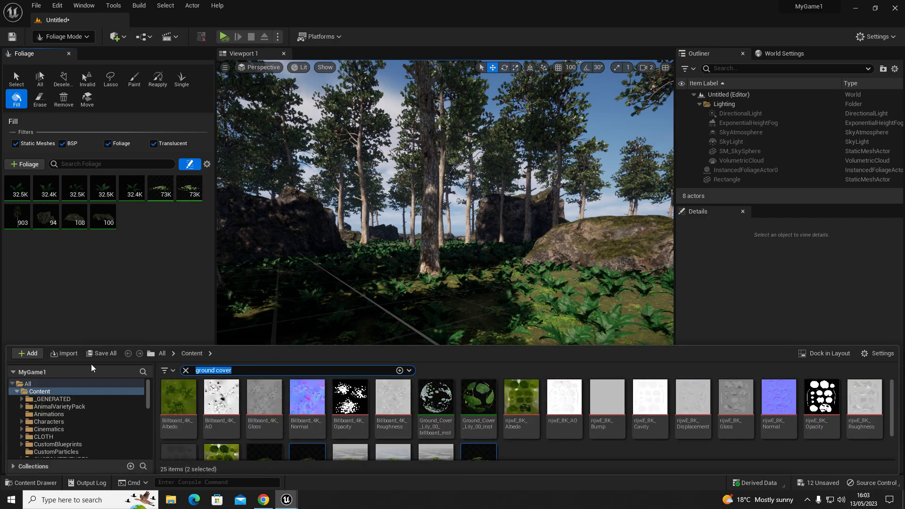
{"action": "type", "text": "Stick"}
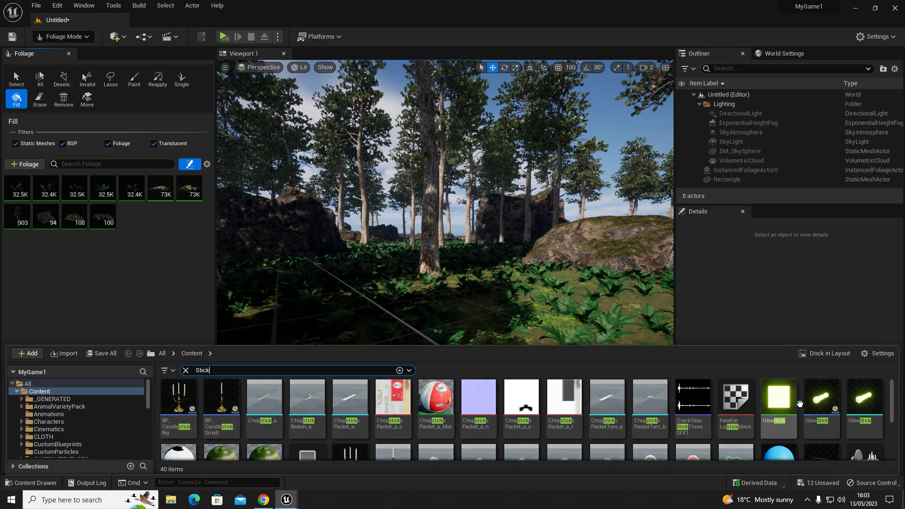
{"action": "scroll", "coordinate": [800, 404], "scroll_direction": "down", "scroll_amount": 2}
{"action": "left_click_drag", "start_coordinate": [826, 431], "coordinate": [144, 233]}
Make StickLock_a the only active foliage type and set its radius to 20
{"action": "left_click", "coordinate": [129, 231]}
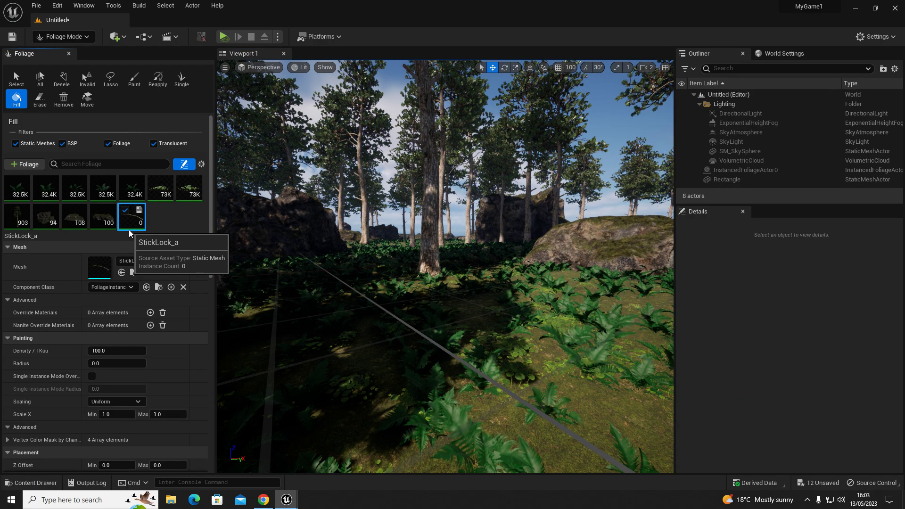
{"action": "key", "text": "ctrl+a"}
{"action": "left_click", "coordinate": [125, 211]}
{"action": "left_click", "coordinate": [133, 225]}
{"action": "left_click", "coordinate": [125, 210]}
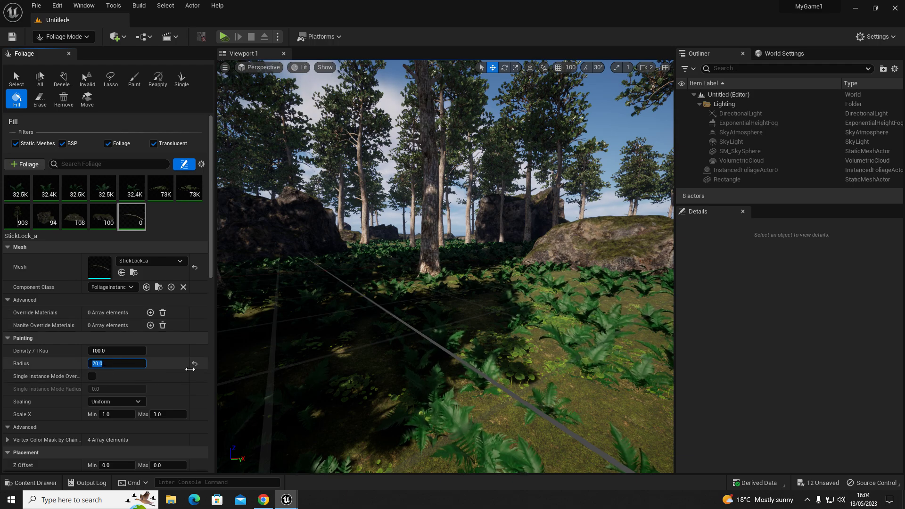
Set StickLock_a's Scale X range to 0.1–1.3, minimum Z offset to -3 and maximum cull distance to 5000
{"action": "scroll", "coordinate": [190, 370], "scroll_direction": "down", "scroll_amount": 5}
{"action": "left_click", "coordinate": [122, 310]}
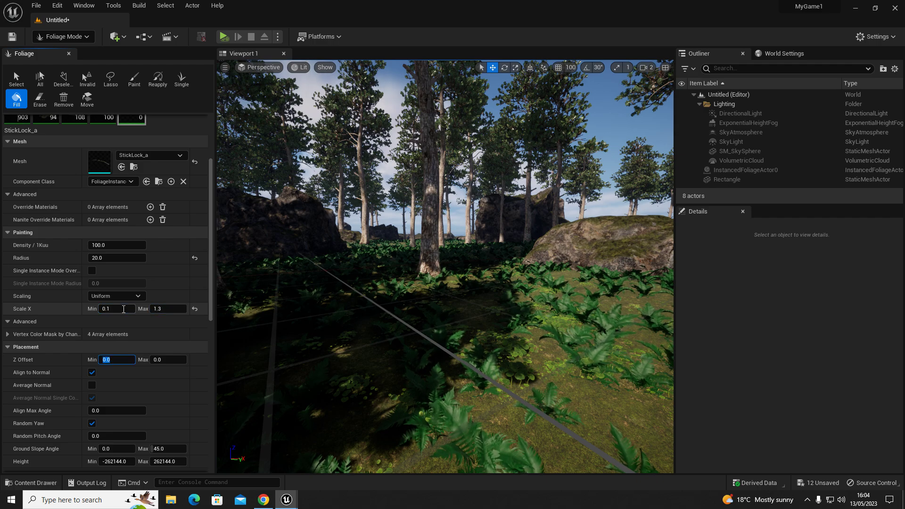
{"action": "type", "text": "-3.0"}
{"action": "scroll", "coordinate": [172, 332], "scroll_direction": "down", "scroll_amount": 8}
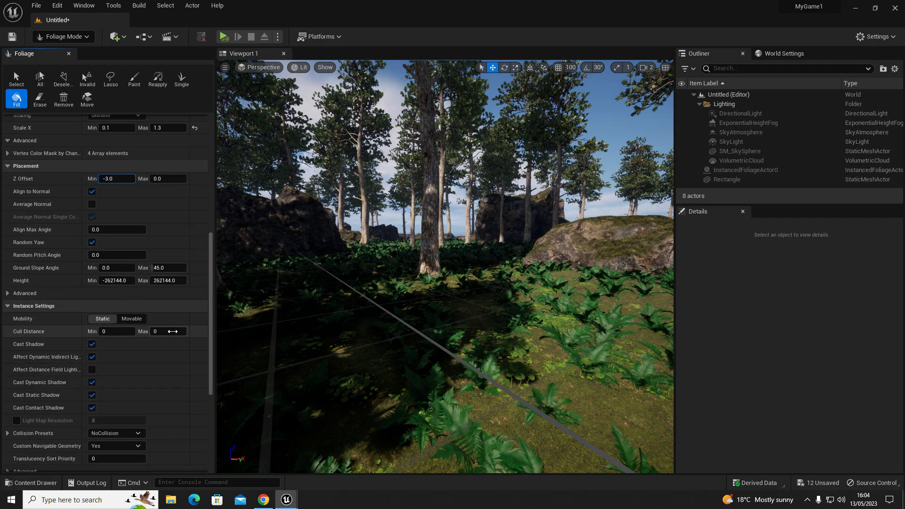
{"action": "left_click", "coordinate": [173, 331]}
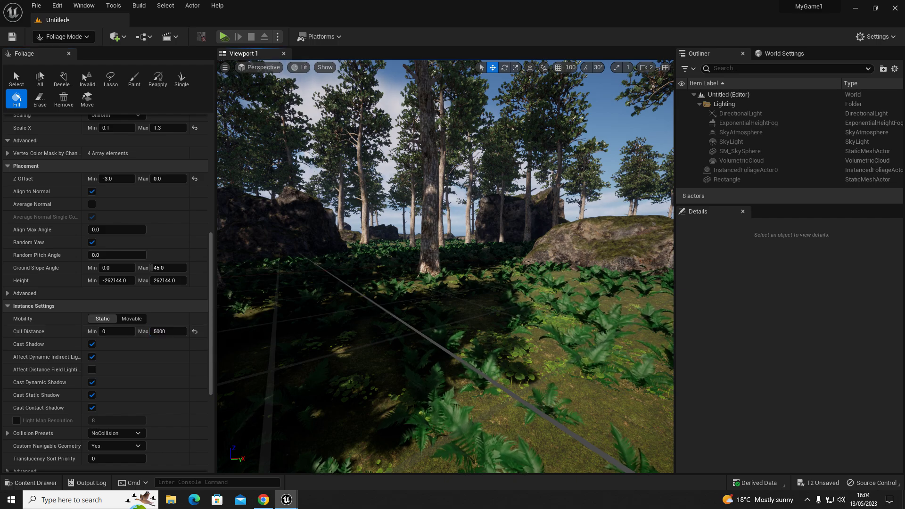
Fill the ground mesh with StickLock_a sticks and inspect the forest floor from several distances
{"action": "key", "text": "w"}
{"action": "right_click_drag", "start_coordinate": [494, 409], "coordinate": [591, 377]}
{"action": "key", "text": "w"}
{"action": "key", "text": "s"}
{"action": "key", "text": "w"}
{"action": "key", "text": "w"}
{"action": "key", "text": "s"}
{"action": "key", "text": "w"}
{"action": "key", "text": "w"}
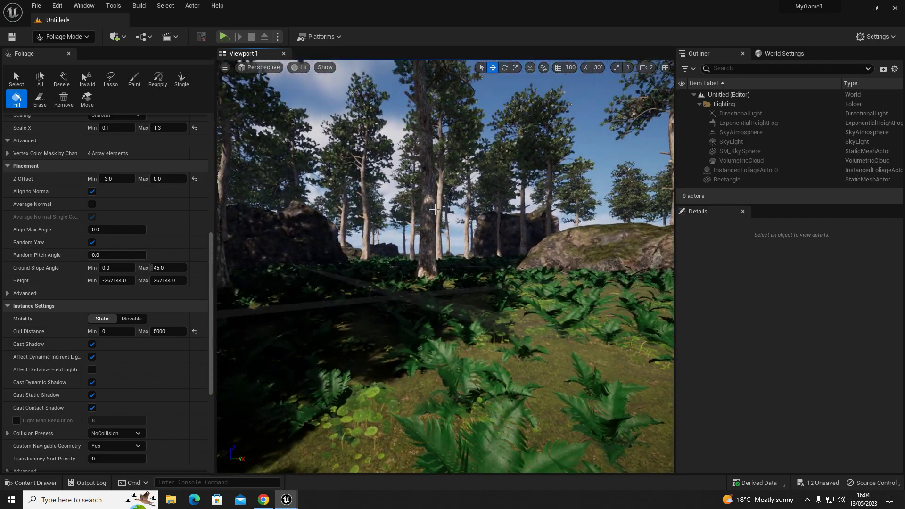
Switch from Foliage mode to Selection mode and move closer to the trees
{"action": "scroll", "coordinate": [162, 255], "scroll_direction": "up", "scroll_amount": 5}
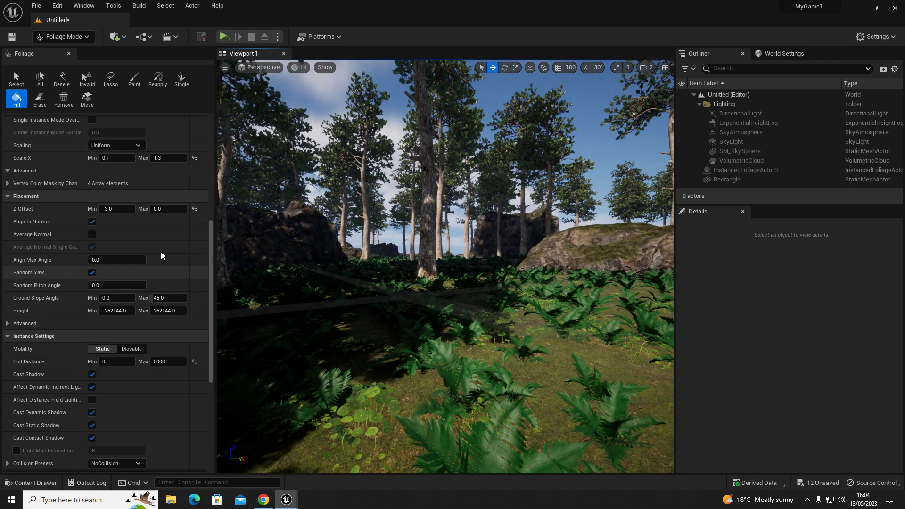
{"action": "scroll", "coordinate": [161, 254], "scroll_direction": "up", "scroll_amount": 3}
{"action": "left_click", "coordinate": [64, 37]}
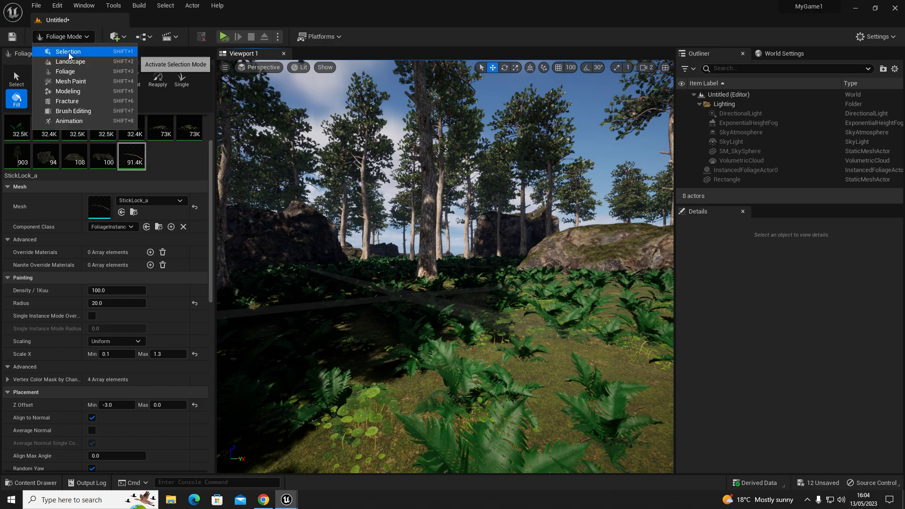
{"action": "left_click", "coordinate": [69, 52]}
{"action": "right_click_drag", "start_coordinate": [458, 303], "coordinate": [511, 315]}
{"action": "key", "text": "w"}
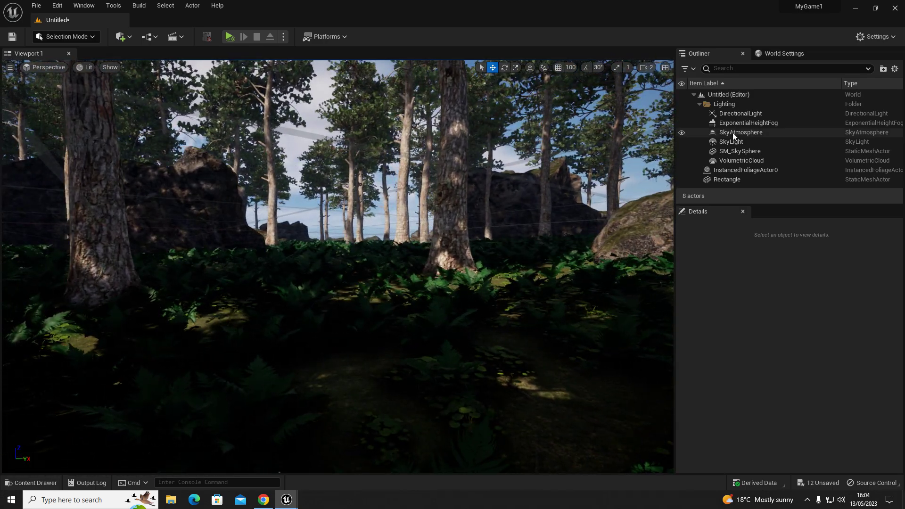
Set the directional light's intensity to 10 lux and view the brighter forest in game view
{"action": "left_click", "coordinate": [731, 115]}
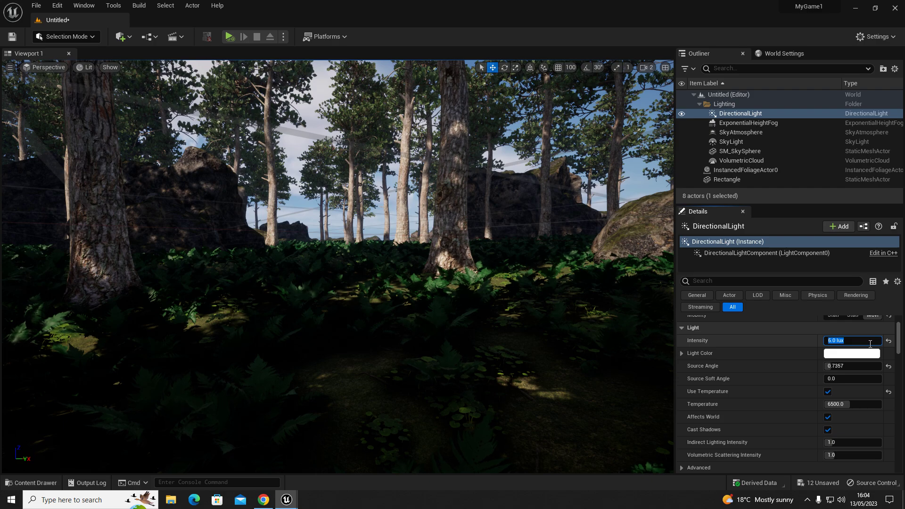
{"action": "type", "text": "10"}
{"action": "key", "text": "Return"}
{"action": "right_click_drag", "start_coordinate": [471, 272], "coordinate": [508, 276]}
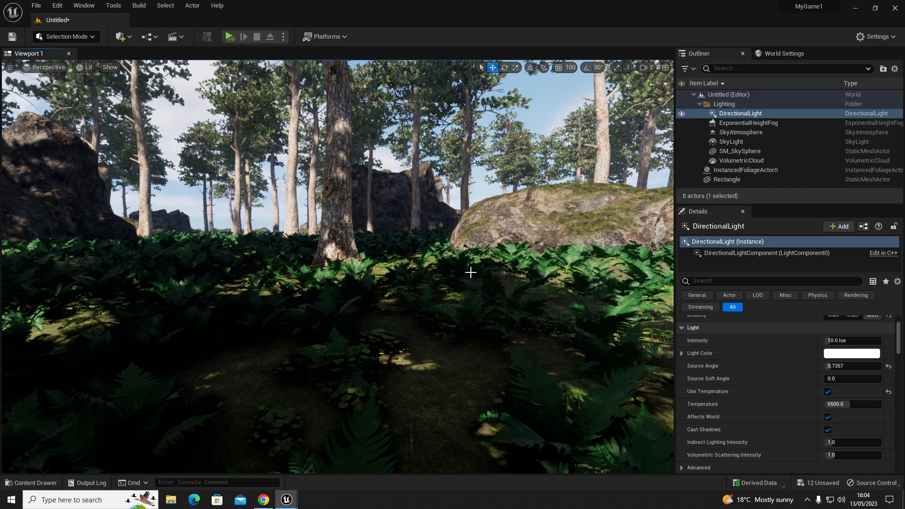
{"action": "key", "text": "g"}
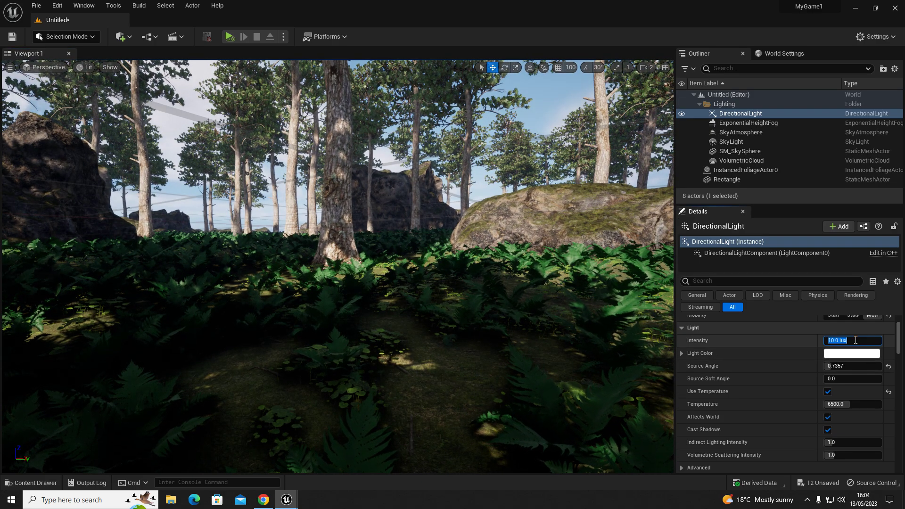
Try an intensity of 0 lux on the directional light, and return it to 10 lux
{"action": "type", "text": "0"}
{"action": "key", "text": "Return"}
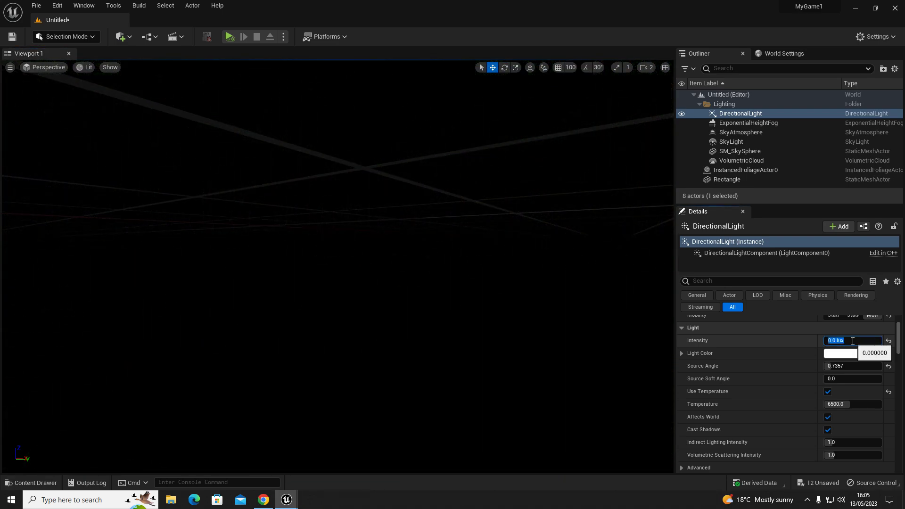
{"action": "key", "text": "Return"}
{"action": "right_click_drag", "start_coordinate": [566, 306], "coordinate": [622, 231]}
{"action": "right_click_drag", "start_coordinate": [345, 302], "coordinate": [264, 285]}
{"action": "right_click_drag", "start_coordinate": [366, 319], "coordinate": [344, 319]}
Reset the ground rectangle's location to 0, 0, 0 and look around the forest
{"action": "left_click", "coordinate": [402, 377]}
{"action": "scroll", "coordinate": [725, 385], "scroll_direction": "up", "scroll_amount": 2}
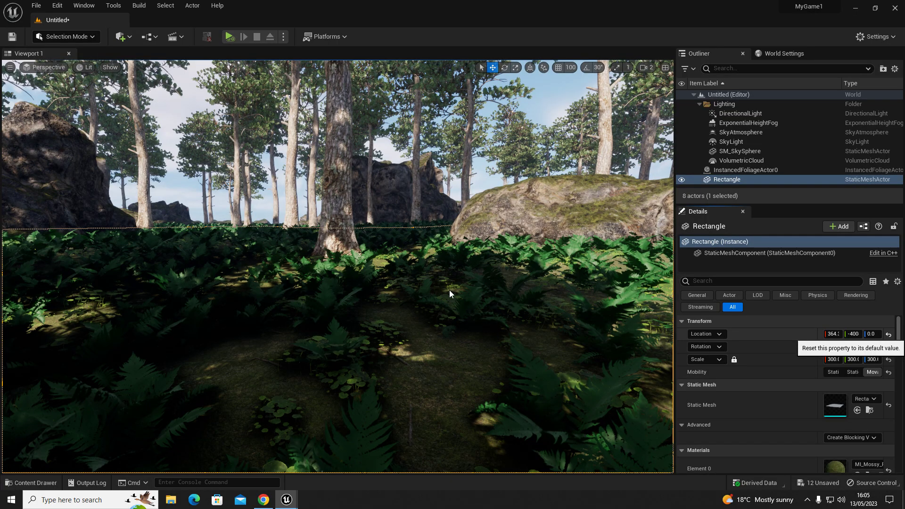
{"action": "scroll", "coordinate": [446, 302], "scroll_direction": "up", "scroll_amount": 5}
{"action": "right_click_drag", "start_coordinate": [446, 301], "coordinate": [849, 283]}
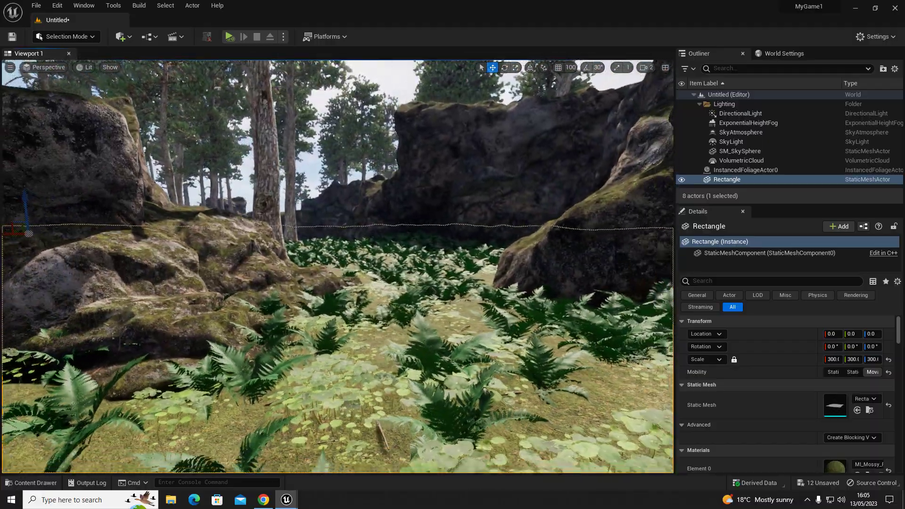
{"action": "right_click_drag", "start_coordinate": [426, 260], "coordinate": [612, 261]}
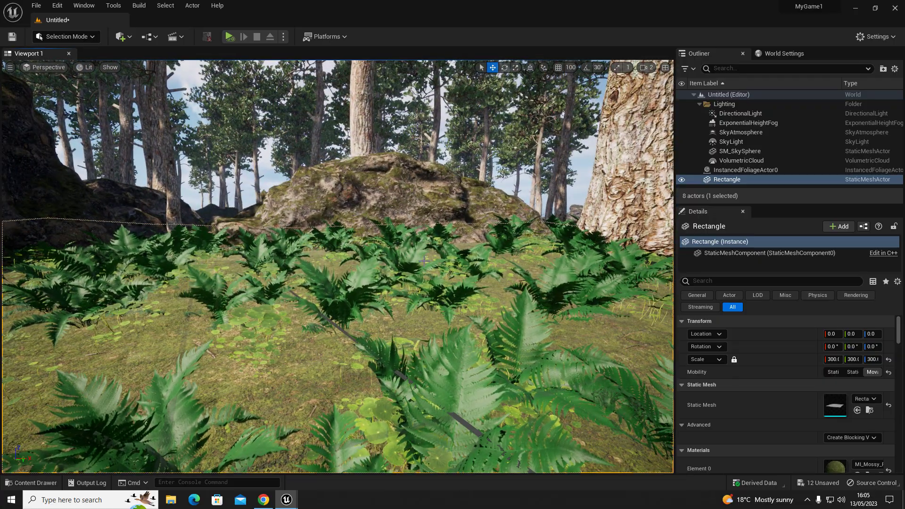
{"action": "right_click_drag", "start_coordinate": [426, 260], "coordinate": [287, 264]}
Set the directional light's volumetric scattering intensity to 3
{"action": "left_click", "coordinate": [740, 114]}
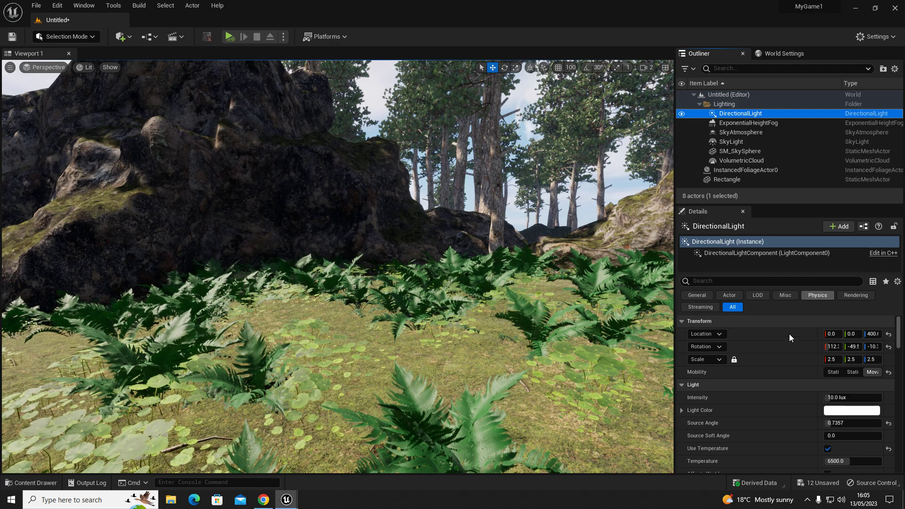
{"action": "scroll", "coordinate": [790, 333], "scroll_direction": "down", "scroll_amount": 3}
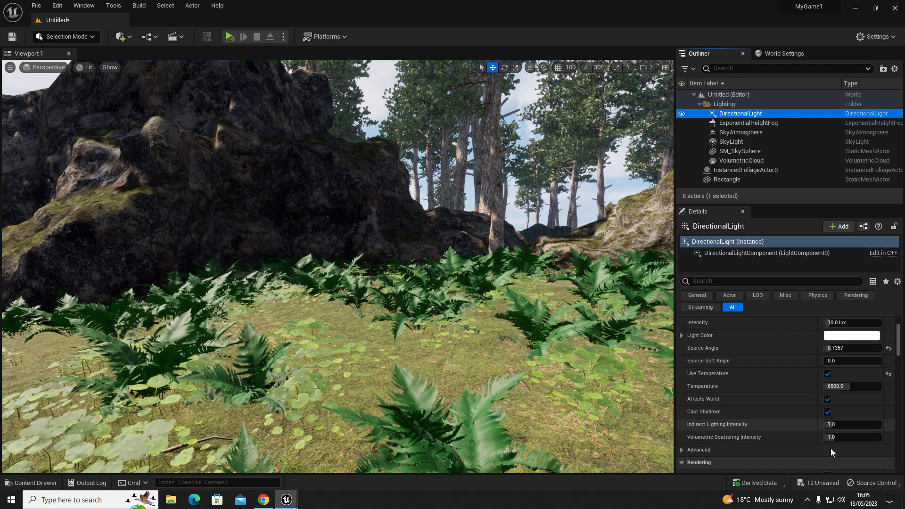
{"action": "left_click", "coordinate": [855, 438]}
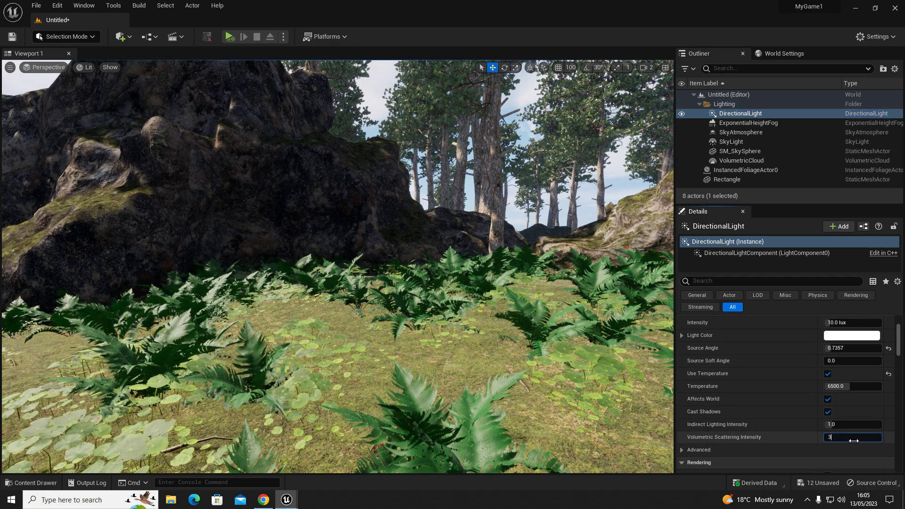
{"action": "scroll", "coordinate": [791, 361], "scroll_direction": "up", "scroll_amount": 3}
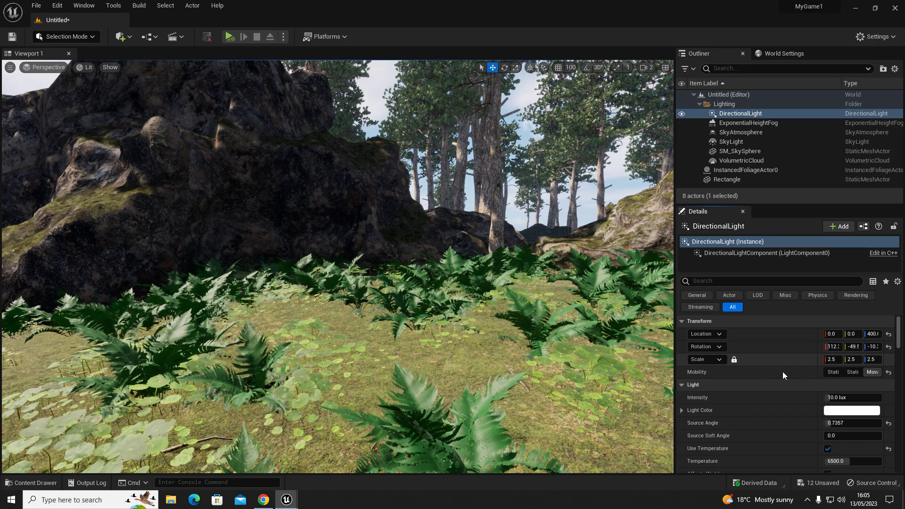
{"action": "scroll", "coordinate": [782, 371], "scroll_direction": "down", "scroll_amount": 1}
{"action": "scroll", "coordinate": [772, 377], "scroll_direction": "down", "scroll_amount": 2}
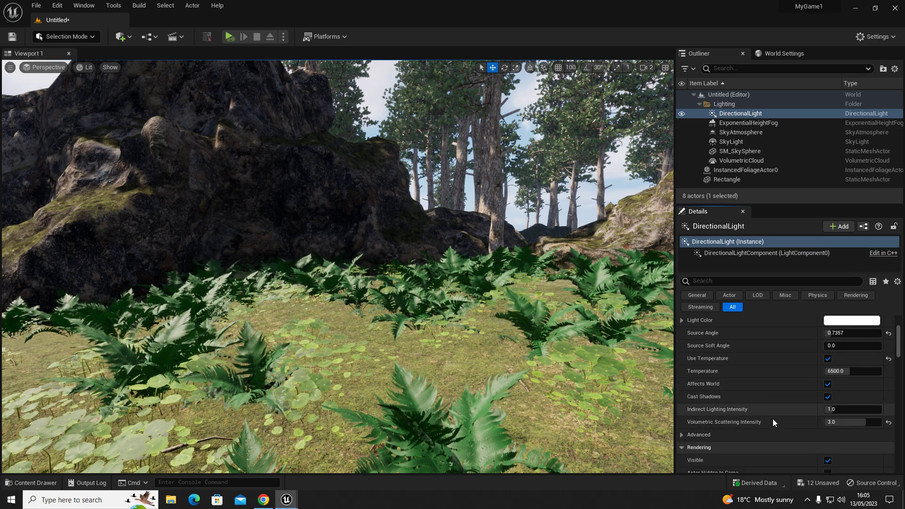
{"action": "scroll", "coordinate": [765, 409], "scroll_direction": "up", "scroll_amount": 3}
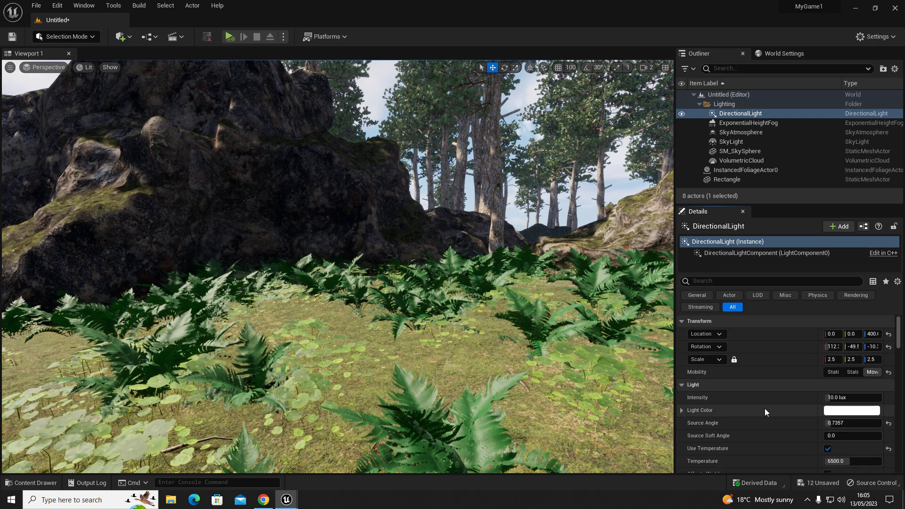
Enable Light Shaft Bloom on the directional light
{"action": "scroll", "coordinate": [793, 393], "scroll_direction": "down", "scroll_amount": 4}
{"action": "scroll", "coordinate": [793, 389], "scroll_direction": "down", "scroll_amount": 6}
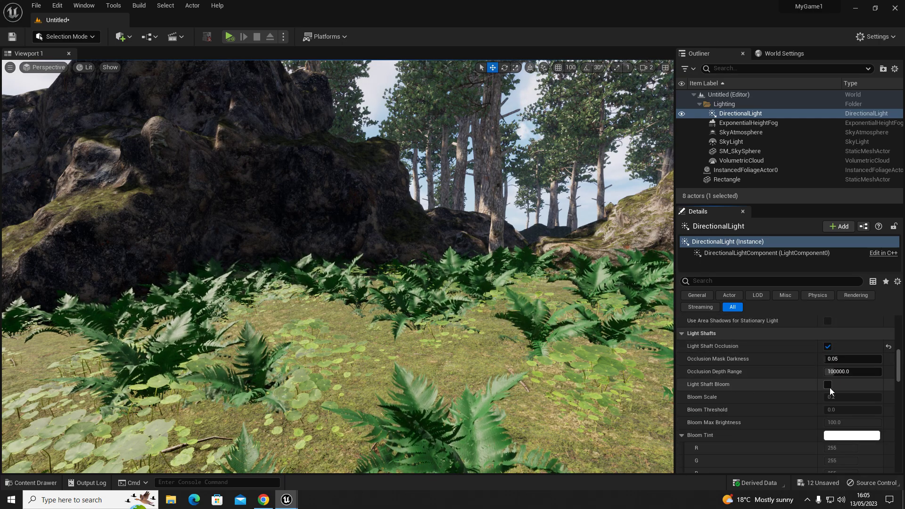
{"action": "left_click", "coordinate": [828, 386]}
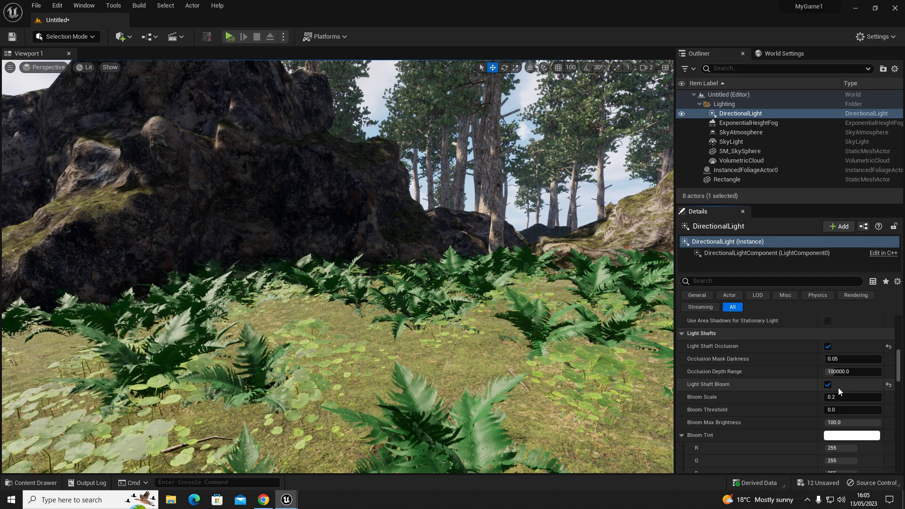
Enable Volumetric Fog on the exponential height fog and view the hazier trees
{"action": "left_click", "coordinate": [732, 125]}
{"action": "scroll", "coordinate": [760, 370], "scroll_direction": "down", "scroll_amount": 10}
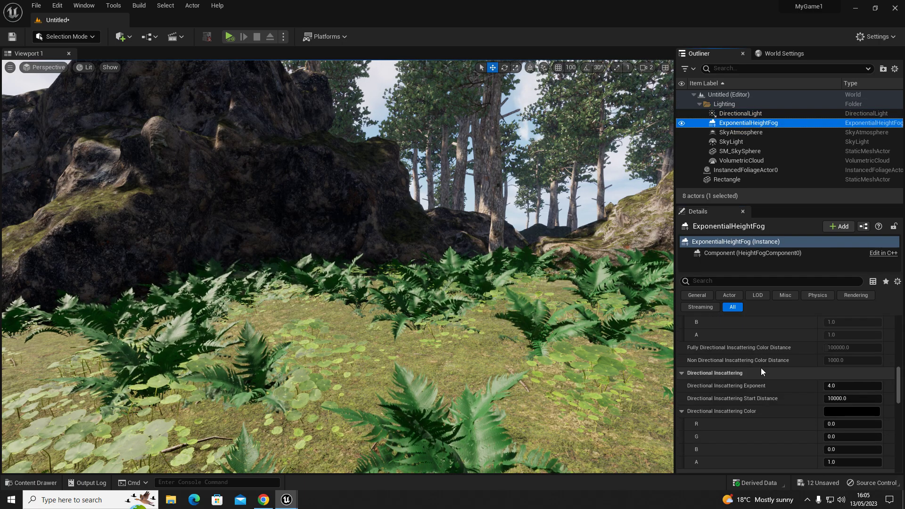
{"action": "scroll", "coordinate": [760, 368], "scroll_direction": "up", "scroll_amount": 3}
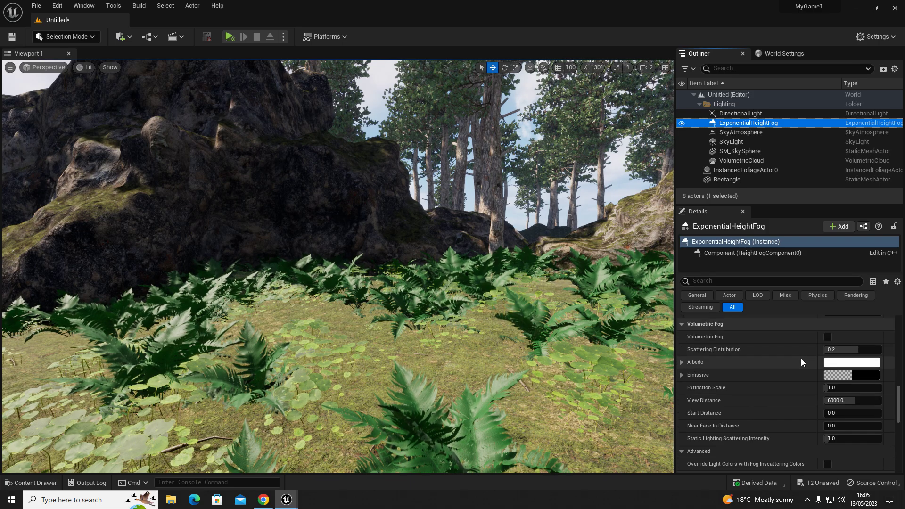
{"action": "left_click", "coordinate": [828, 336]}
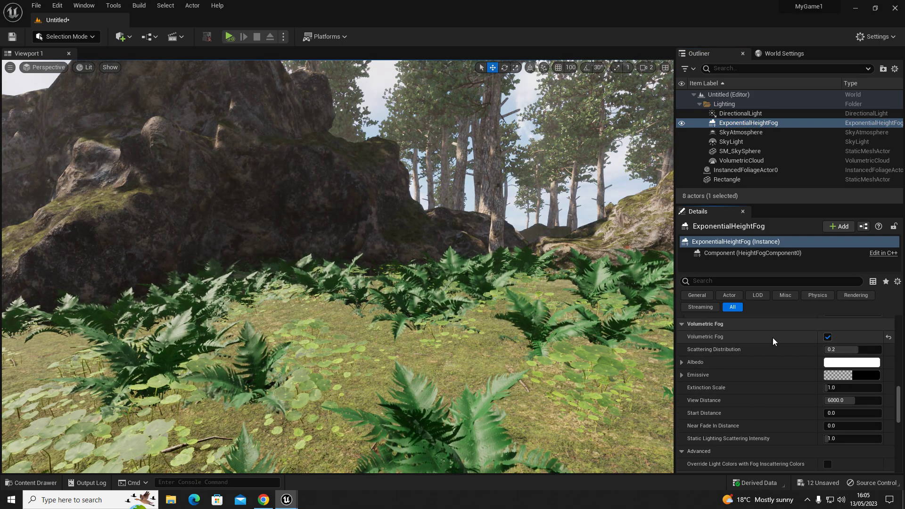
{"action": "right_click_drag", "start_coordinate": [438, 235], "coordinate": [444, 229]}
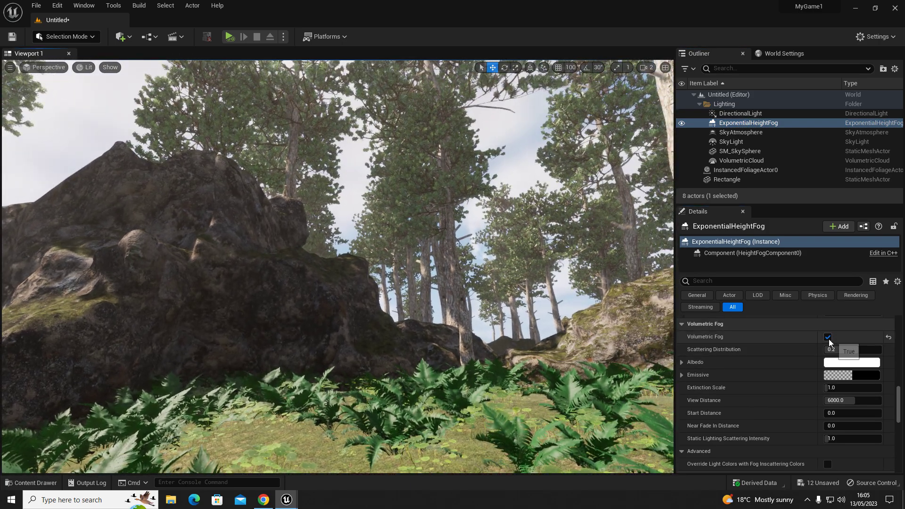
Switch Volumetric Fog off and back on to compare, and look around the forest
{"action": "left_click", "coordinate": [829, 338]}
{"action": "left_click", "coordinate": [828, 338]}
{"action": "right_click_drag", "start_coordinate": [499, 344], "coordinate": [370, 361]}
{"action": "mouse_move", "coordinate": [628, 233]}
{"action": "right_mouse_down"}
{"action": "mouse_move", "coordinate": [620, 230]}
{"action": "mouse_move", "coordinate": [627, 232]}
{"action": "right_mouse_up"}
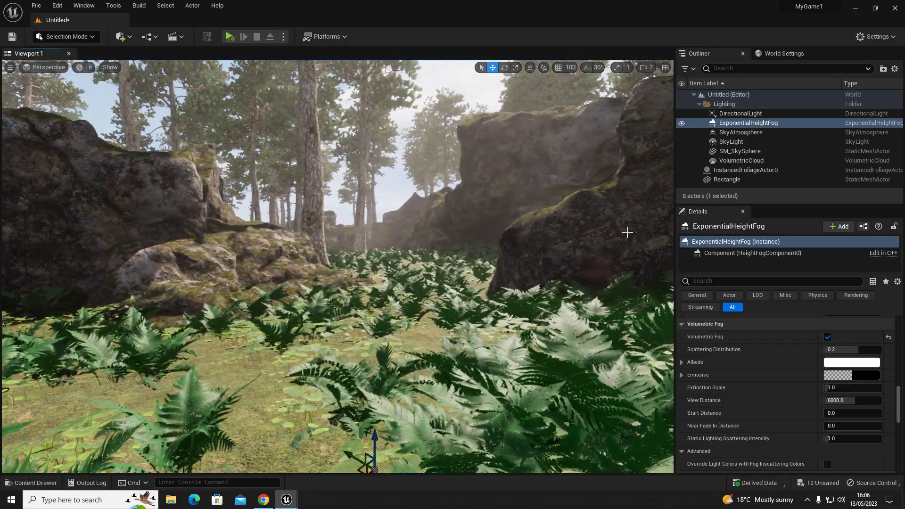
Reset the directional light's rotation to its default, and adjust its Y rotation to about 320° to form light rays by the rocks
{"action": "left_click", "coordinate": [735, 114]}
{"action": "scroll", "coordinate": [811, 368], "scroll_direction": "down", "scroll_amount": 10}
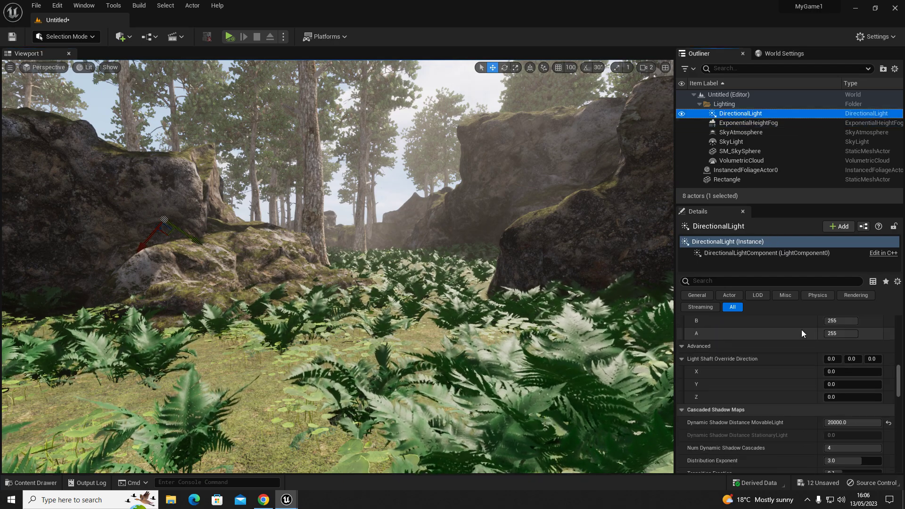
{"action": "scroll", "coordinate": [820, 388], "scroll_direction": "up", "scroll_amount": 8}
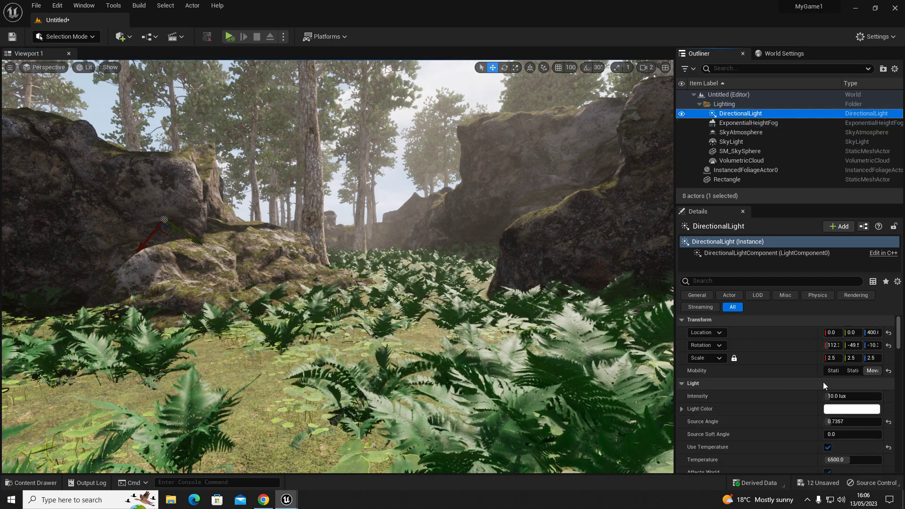
{"action": "left_click", "coordinate": [889, 347]}
{"action": "mouse_move", "coordinate": [337, 266]}
{"action": "right_mouse_down"}
{"action": "mouse_move", "coordinate": [221, 265]}
{"action": "mouse_move", "coordinate": [346, 268]}
{"action": "right_mouse_up"}
{"action": "right_click_drag", "start_coordinate": [460, 283], "coordinate": [452, 283]}
{"action": "key", "text": "d"}
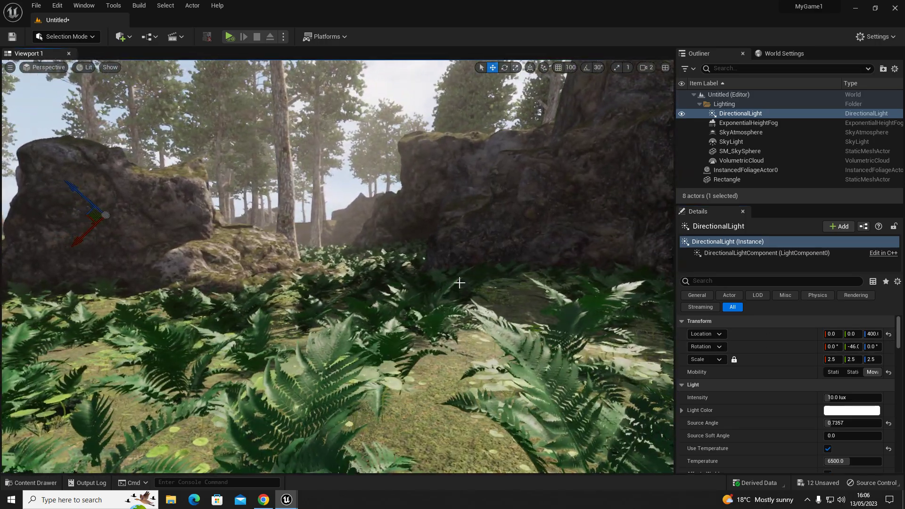
{"action": "left_click_drag", "start_coordinate": [852, 347], "coordinate": [853, 347]}
{"action": "right_click_drag", "start_coordinate": [468, 299], "coordinate": [500, 279]}
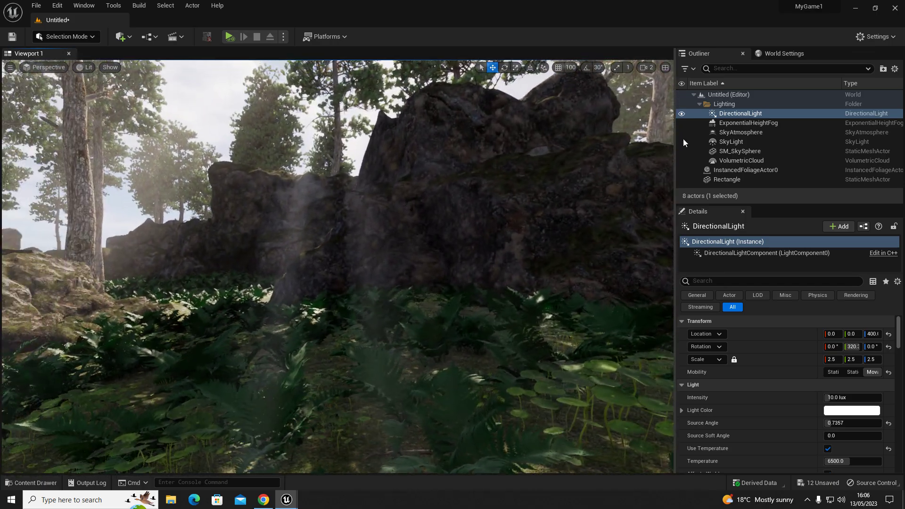
Set the exponential height fog's fog density to 0.05 and its fog height falloff to about 0.129
{"action": "left_click", "coordinate": [747, 123]}
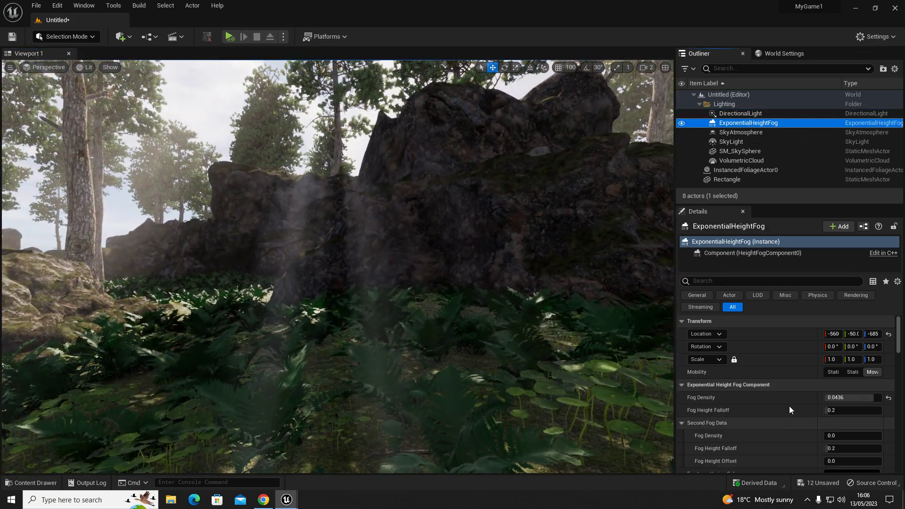
{"action": "left_click", "coordinate": [860, 399]}
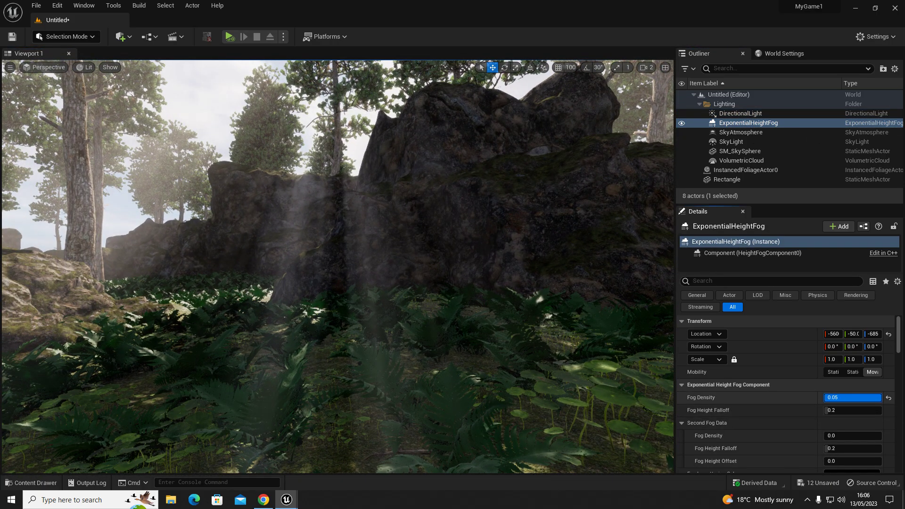
{"action": "left_click_drag", "start_coordinate": [847, 412], "coordinate": [848, 412]}
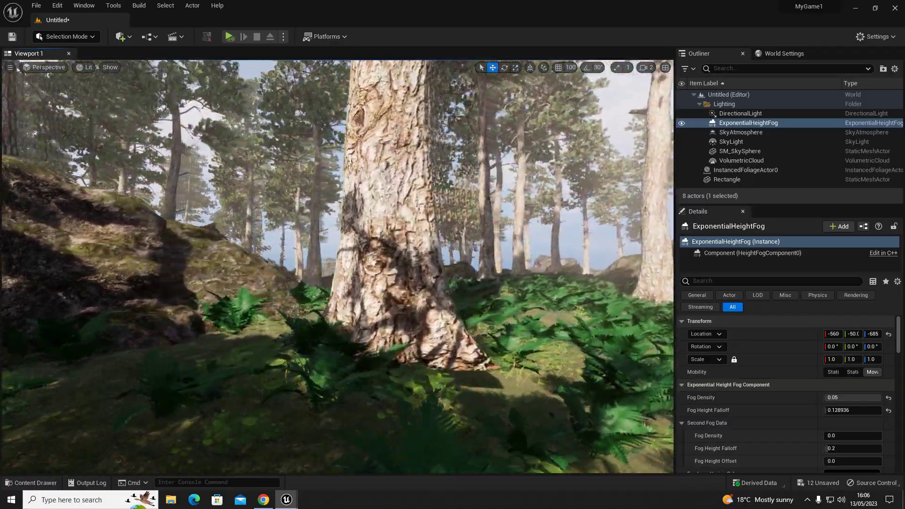
{"action": "key", "text": "w"}
{"action": "right_click_drag", "start_coordinate": [337, 267], "coordinate": [573, 289]}
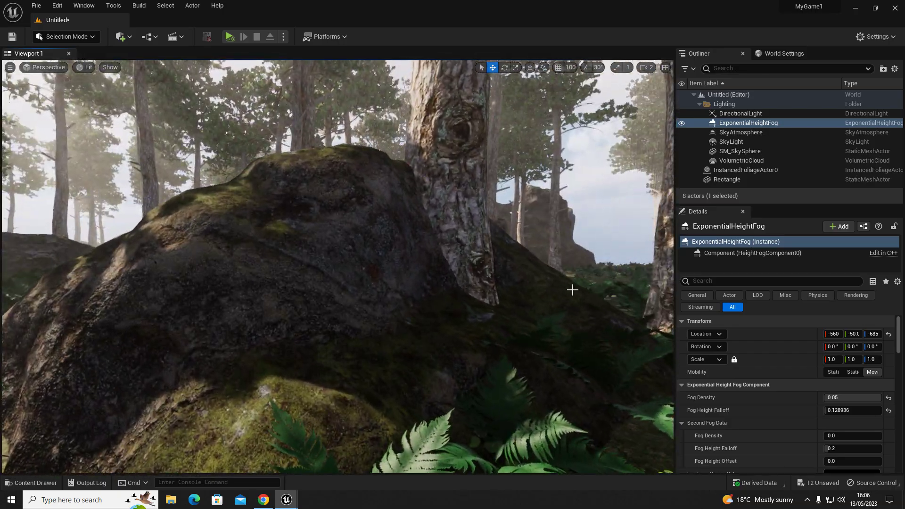
Switch to Foliage mode and move up to the pine floating beside the mossy rock
{"action": "left_click", "coordinate": [449, 238]}
{"action": "right_click_drag", "start_coordinate": [449, 238], "coordinate": [488, 253]}
{"action": "left_click", "coordinate": [72, 37]}
{"action": "left_click", "coordinate": [66, 72]}
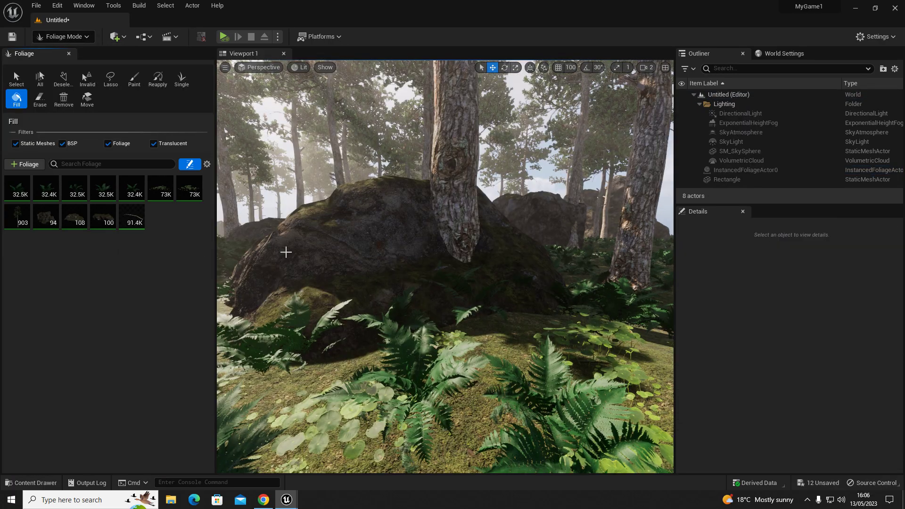
{"action": "right_click_drag", "start_coordinate": [451, 283], "coordinate": [452, 311]}
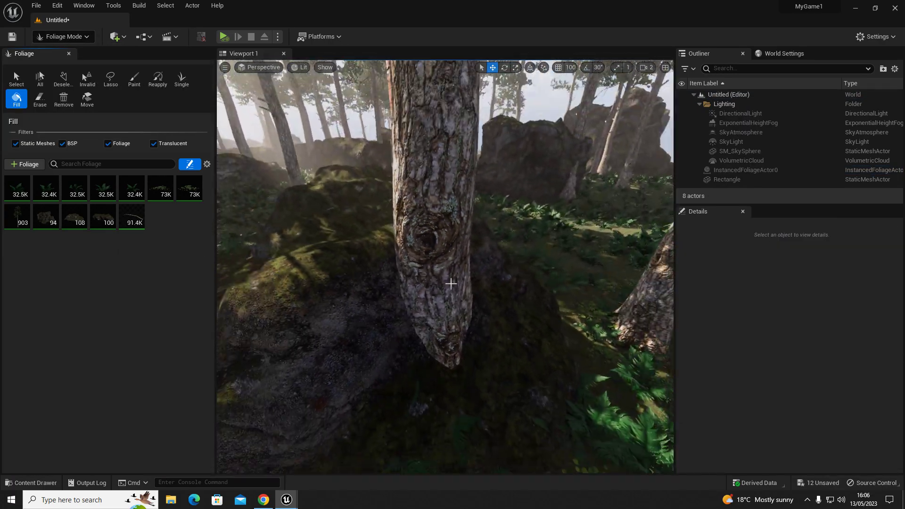
Deactivate all foliage types, select only ScotsPineTall_01, and view the floating pine's base from above
{"action": "left_click", "coordinate": [107, 196]}
{"action": "key", "text": "ctrl+a"}
{"action": "left_click", "coordinate": [97, 182]}
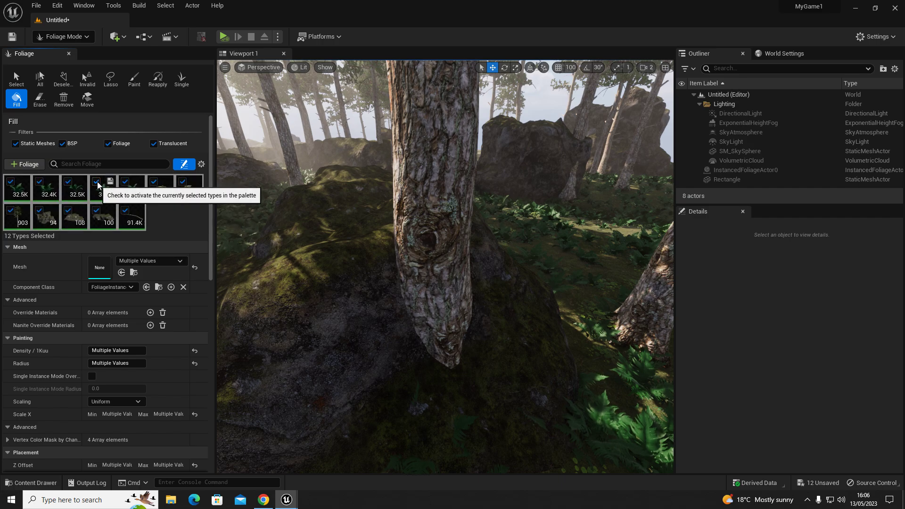
{"action": "left_click", "coordinate": [97, 182]}
{"action": "left_click", "coordinate": [158, 208]}
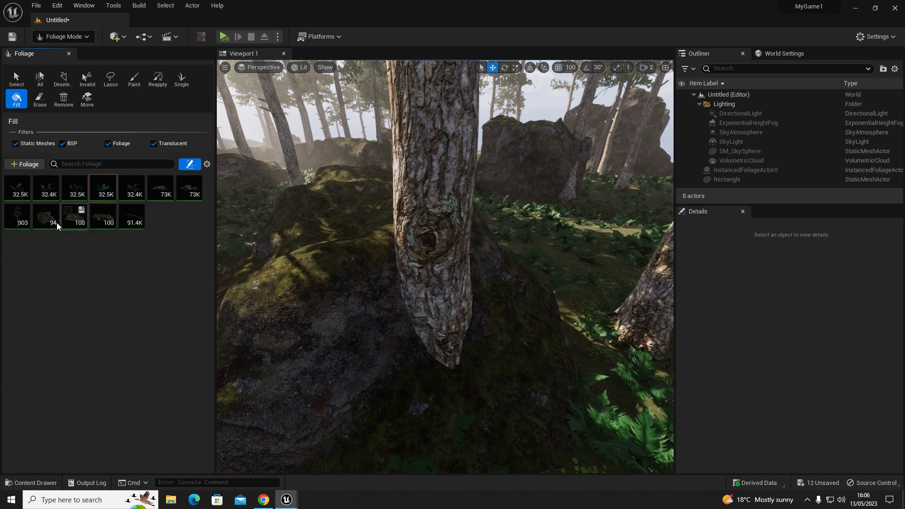
{"action": "left_click", "coordinate": [16, 222]}
{"action": "right_click_drag", "start_coordinate": [377, 246], "coordinate": [373, 340]}
{"action": "key", "text": "s"}
{"action": "right_click_drag", "start_coordinate": [542, 215], "coordinate": [513, 203]}
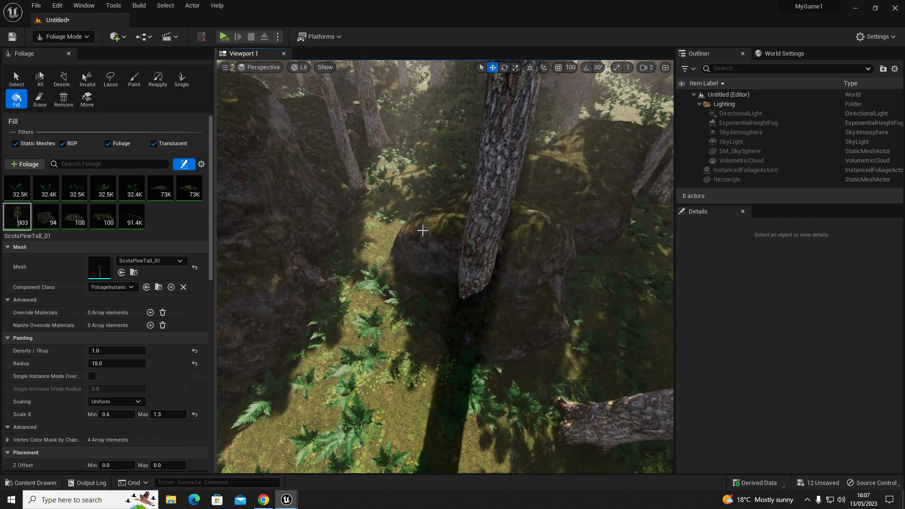
Try to erase the floating pine with the Erase tool at a brush size of 10
{"action": "left_click", "coordinate": [40, 99]}
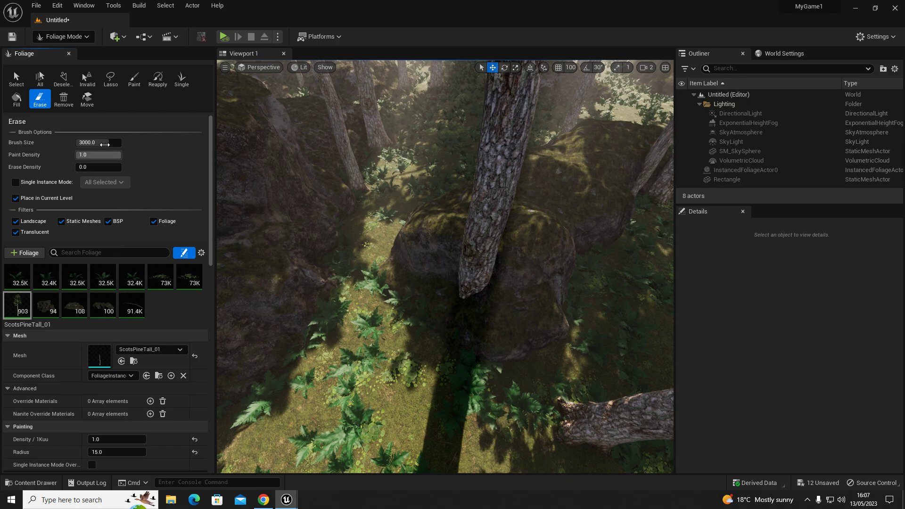
{"action": "left_click", "coordinate": [101, 143]}
{"action": "type", "text": "10"}
{"action": "key", "text": "Return"}
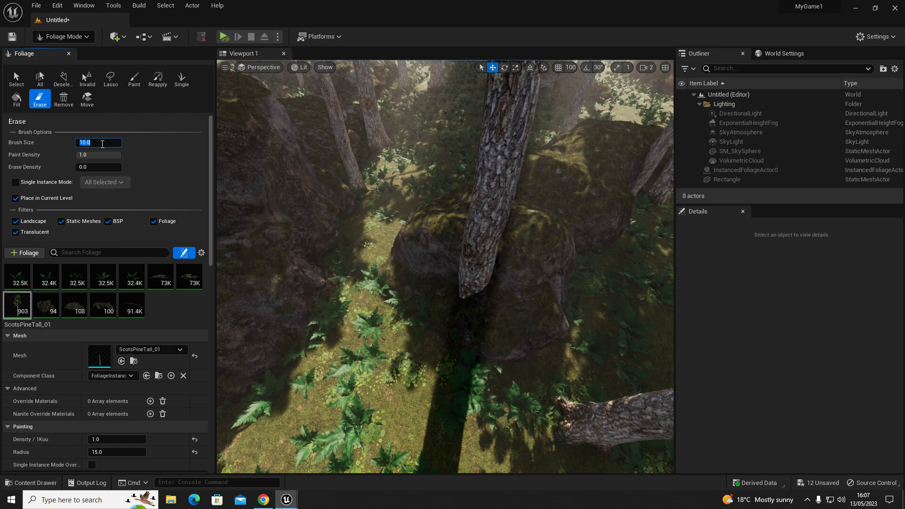
{"action": "left_click", "coordinate": [463, 298]}
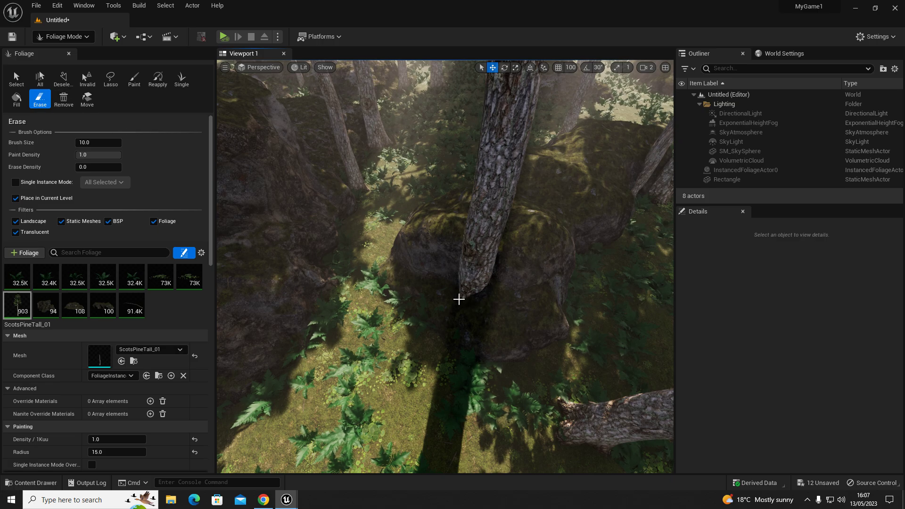
Set the erase brush size to 50 and erase the floating pine at its base
{"action": "left_click", "coordinate": [109, 142]}
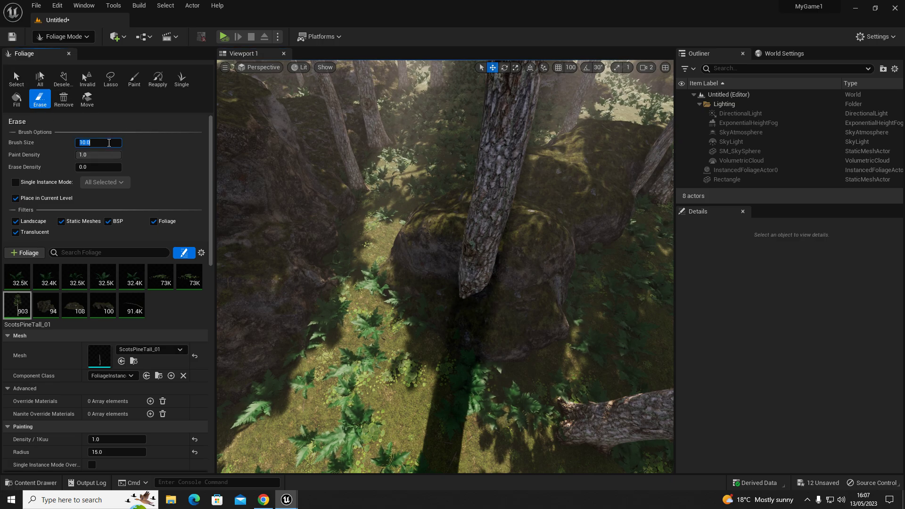
{"action": "type", "text": "50"}
{"action": "key", "text": "Return"}
{"action": "left_click", "coordinate": [465, 297]}
Move down among the ferns and switch back to Selection mode to view the foggy forest
{"action": "mouse_move", "coordinate": [481, 272]}
{"action": "right_mouse_down"}
{"action": "mouse_move", "coordinate": [472, 174]}
{"action": "mouse_move", "coordinate": [410, 176]}
{"action": "mouse_move", "coordinate": [480, 177]}
{"action": "mouse_move", "coordinate": [471, 167]}
{"action": "mouse_move", "coordinate": [514, 141]}
{"action": "mouse_move", "coordinate": [477, 147]}
{"action": "right_mouse_up"}
{"action": "key", "text": "w"}
{"action": "right_click_drag", "start_coordinate": [479, 282], "coordinate": [457, 303]}
{"action": "key", "text": "w"}
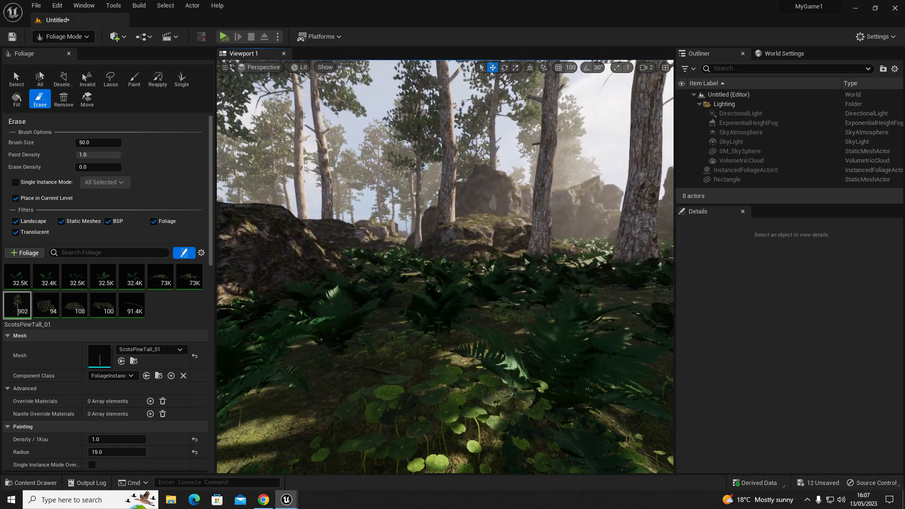
{"action": "left_click", "coordinate": [65, 37]}
{"action": "left_click", "coordinate": [56, 50]}
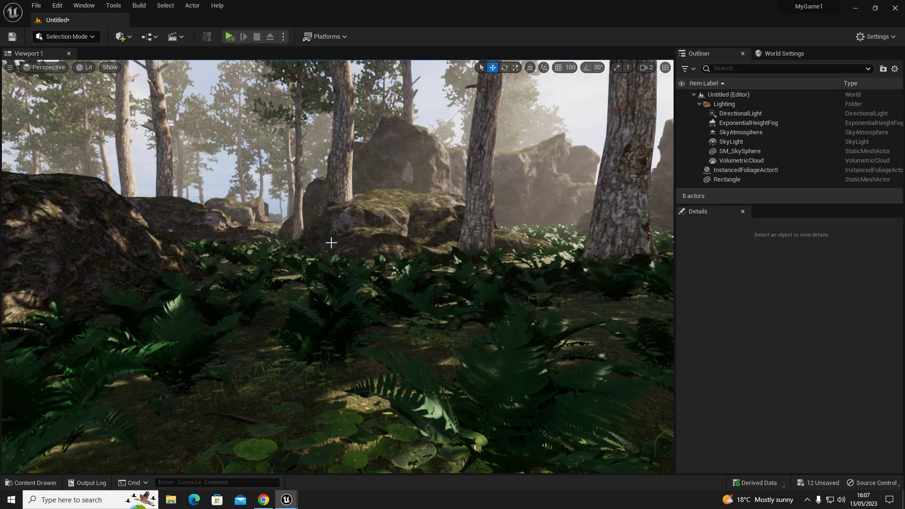
{"action": "mouse_move", "coordinate": [337, 242]}
{"action": "right_mouse_down"}
{"action": "mouse_move", "coordinate": [316, 243]}
{"action": "mouse_move", "coordinate": [330, 242]}
{"action": "right_mouse_up"}
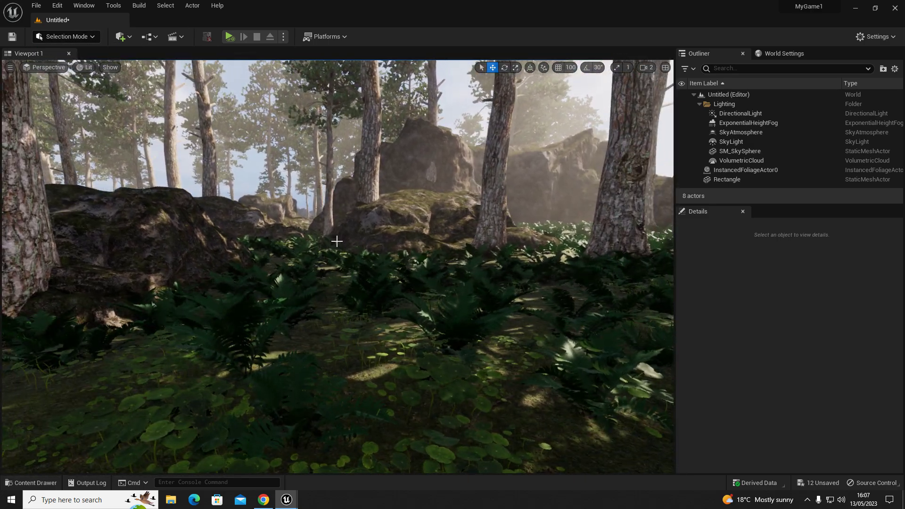